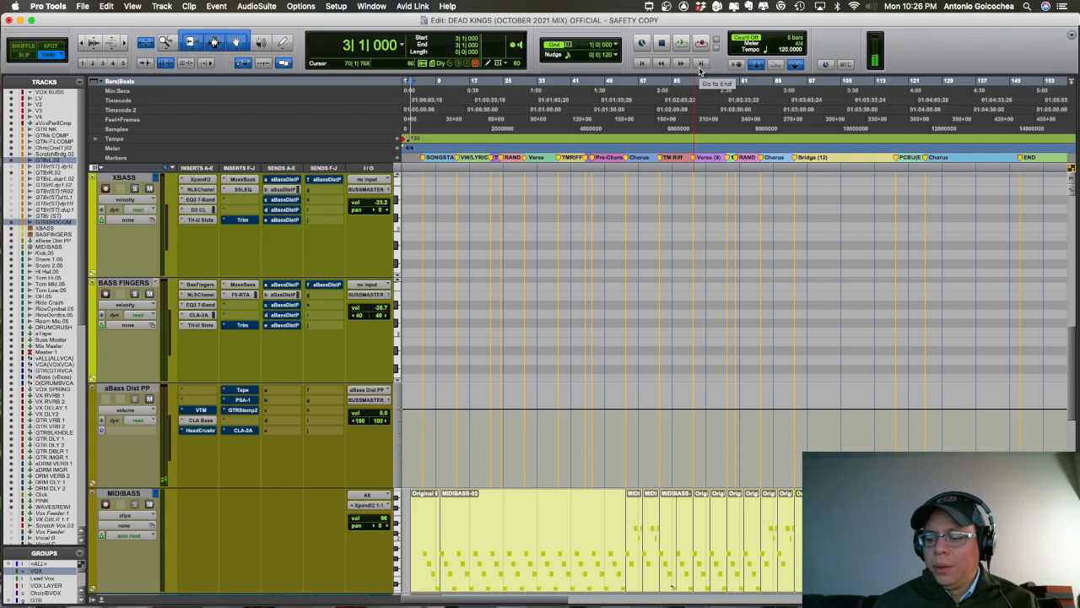
# Play the session briefly from the current position, then recall marker 12 at the Bridge and audition it
pyautogui.press('space')
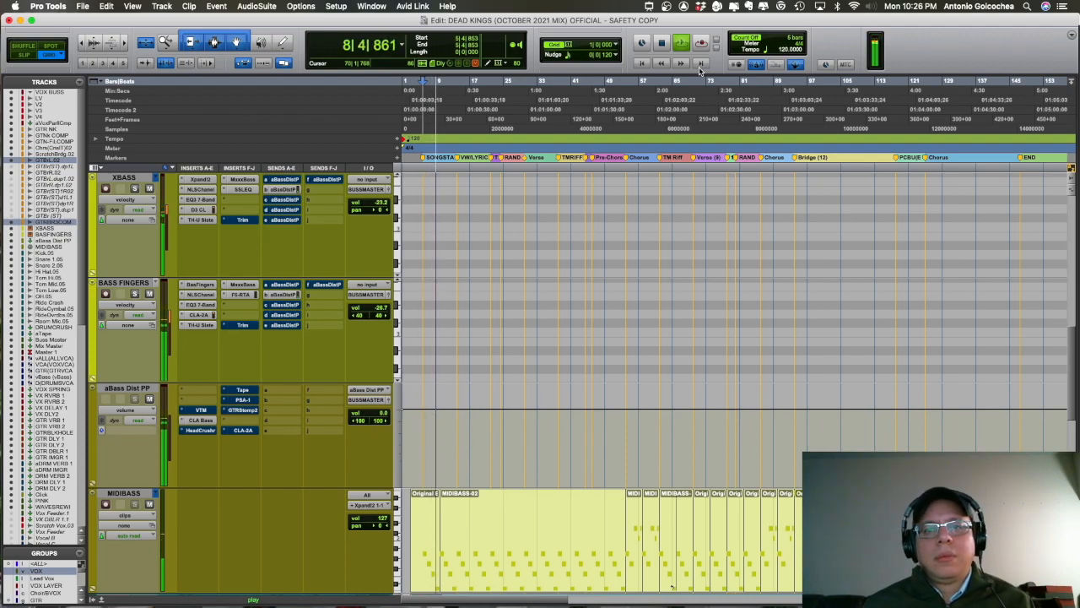
pyautogui.press('space')
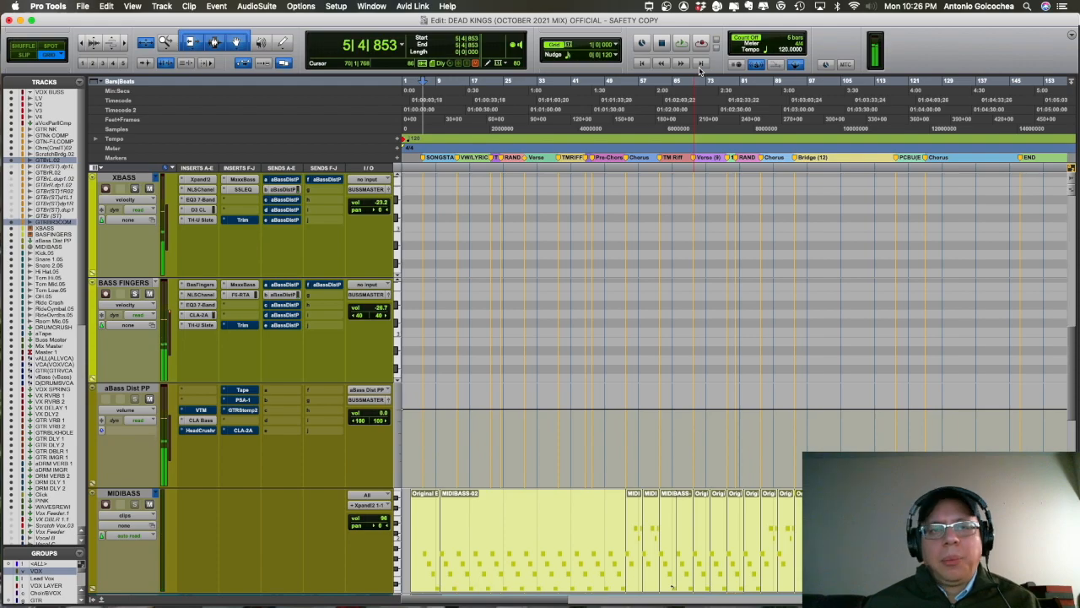
pyautogui.press('KP_Decimal')
pyautogui.press('KP_1')
pyautogui.press('KP_2')
pyautogui.press('KP_Decimal')
pyautogui.press('space')
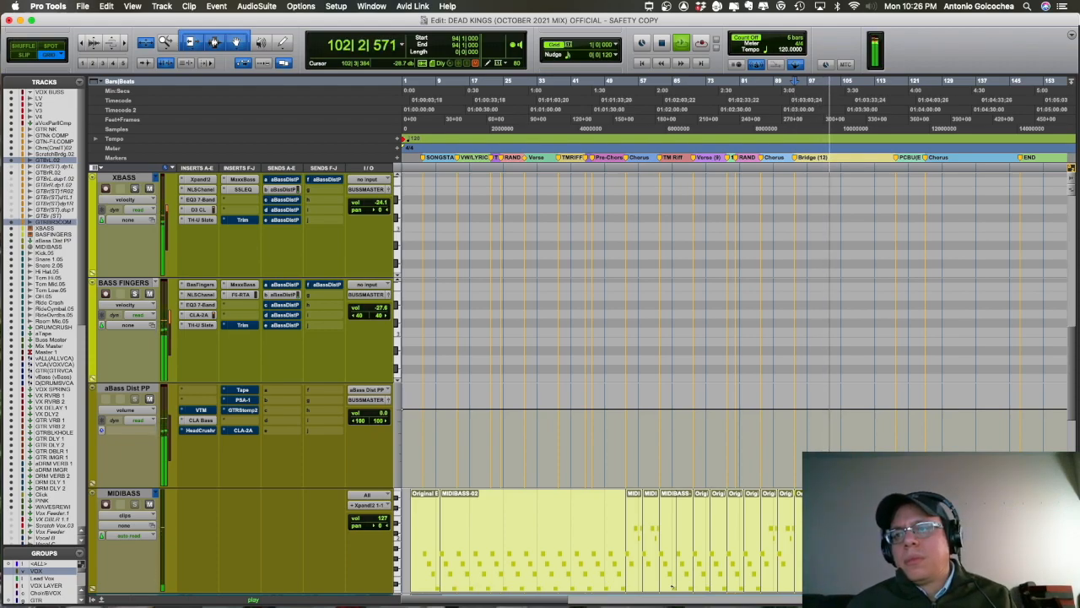
pyautogui.press('space')
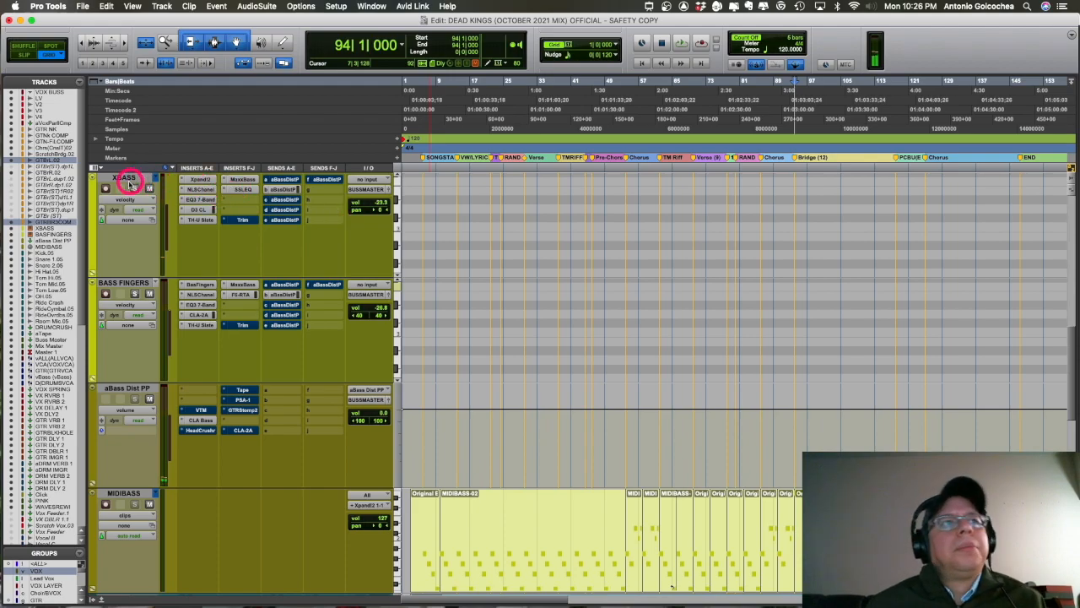
# Select the XBASS, BASS FINGERS and MIDIBASS tracks, leaving aBass Dist PP out of the selection
pyautogui.click(140, 287)
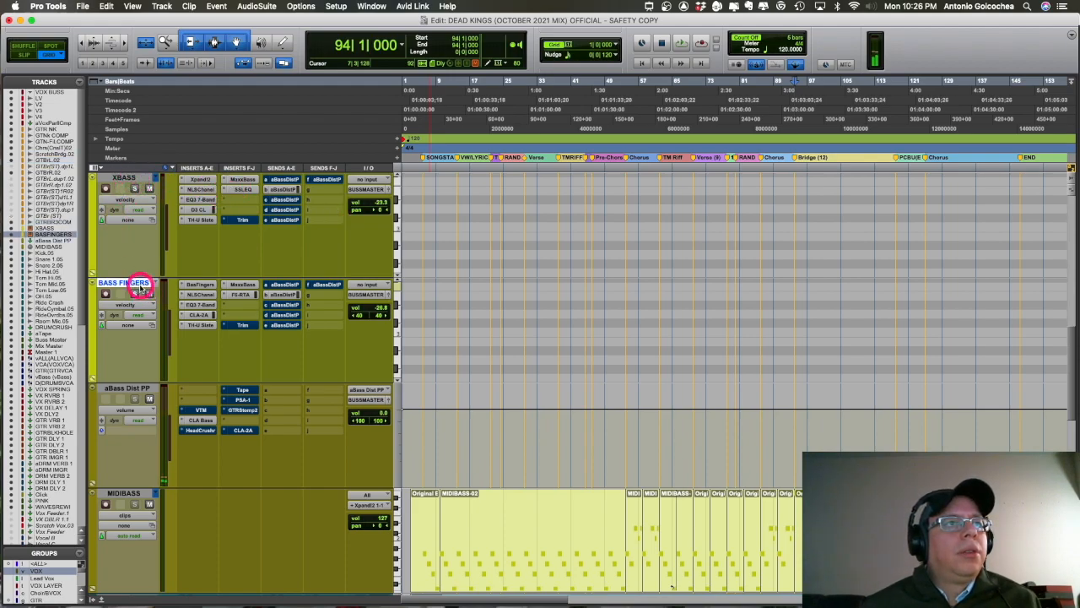
pyautogui.keyDown('shift'); pyautogui.click(135, 179); pyautogui.keyUp('shift')
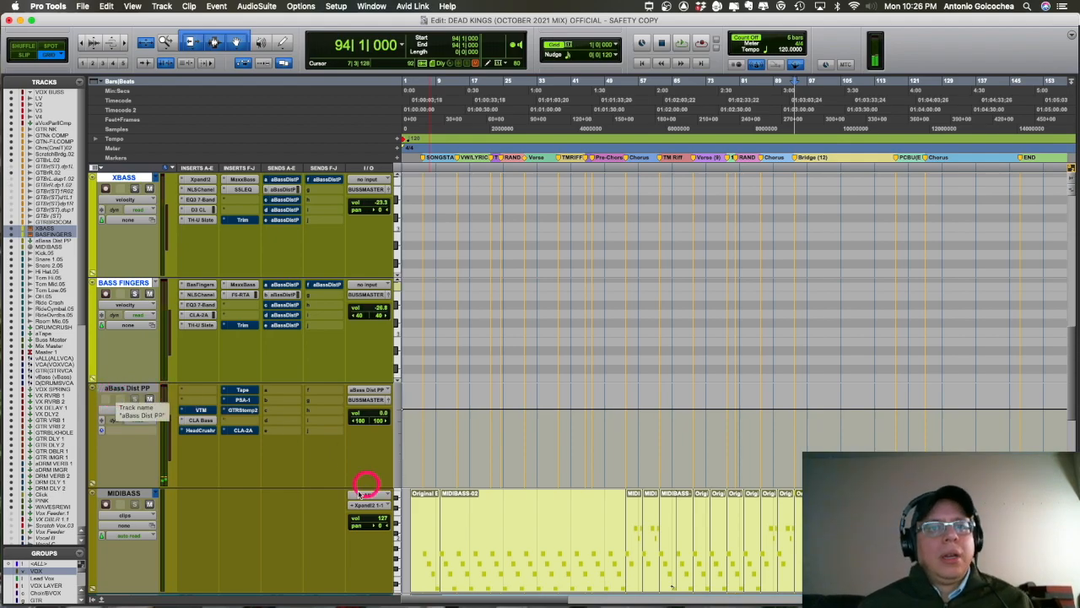
pyautogui.keyDown('shift'); pyautogui.click(132, 493); pyautogui.keyUp('shift')
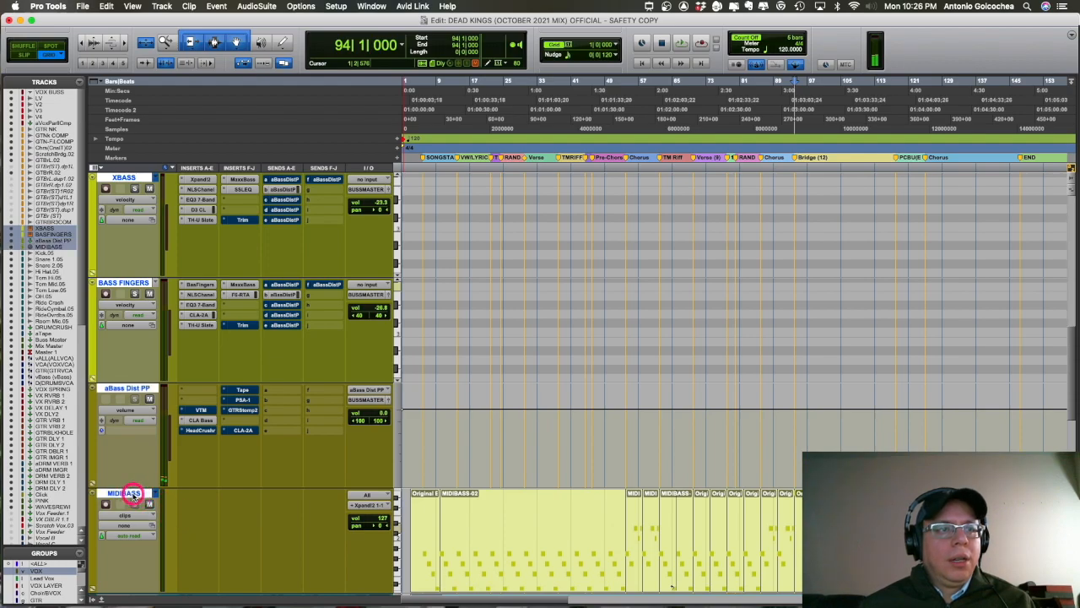
pyautogui.keyDown('super'); pyautogui.click(135, 388); pyautogui.keyUp('super')
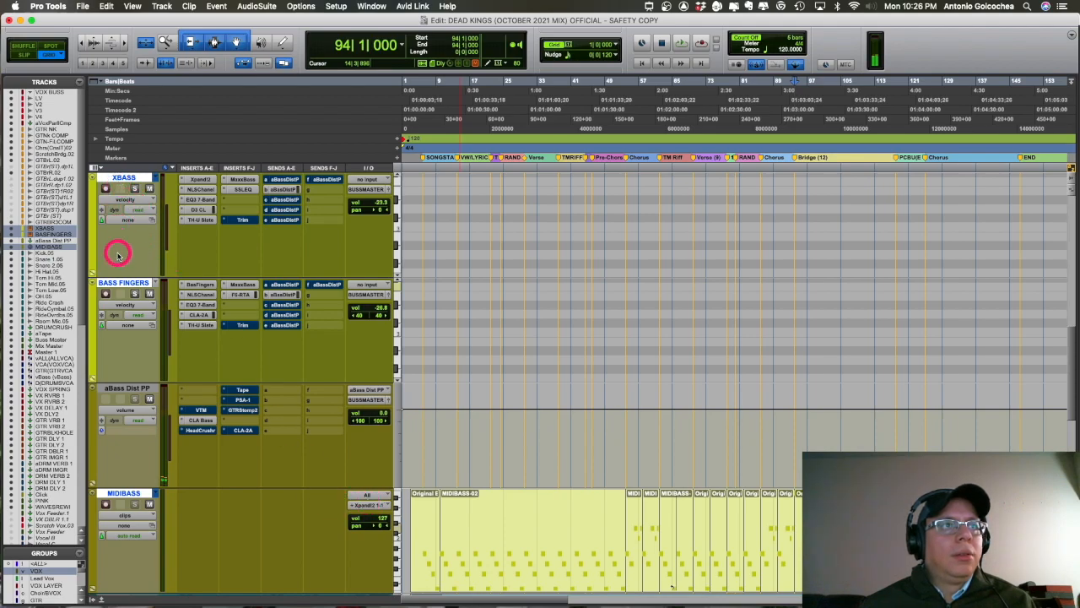
# Check the MIDI output assignments of the MIDIBASS track and play the bass tracks from the Bridge
pyautogui.click(375, 504)
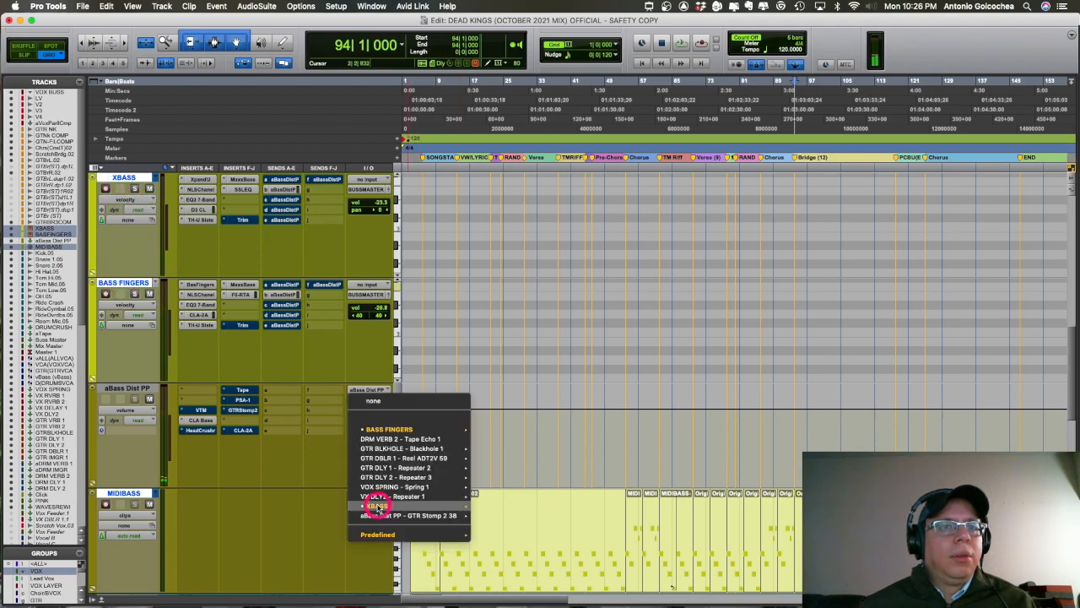
pyautogui.click(181, 488)
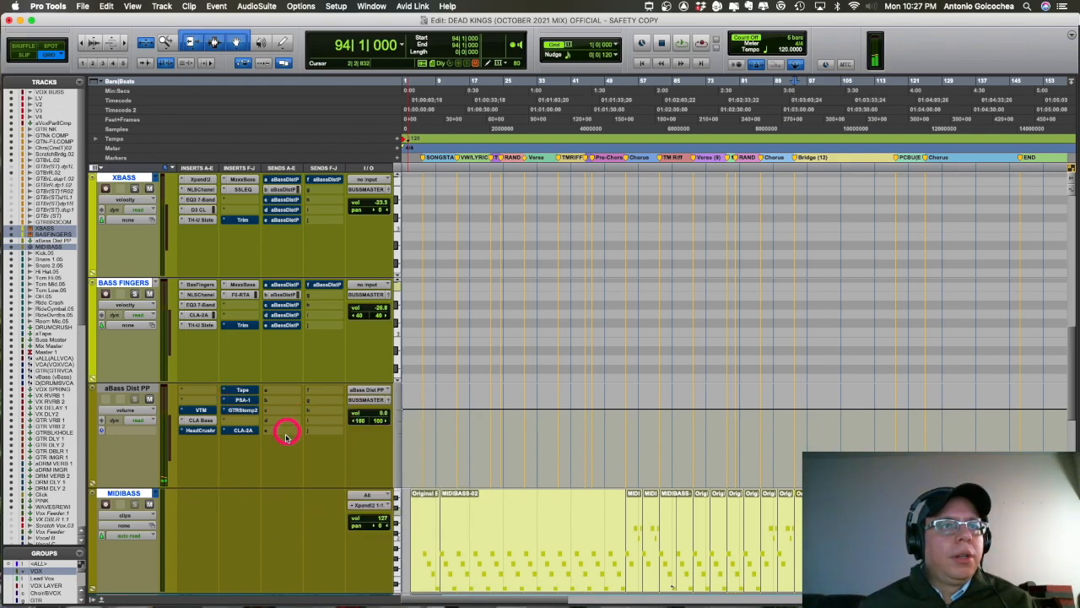
pyautogui.press('space')
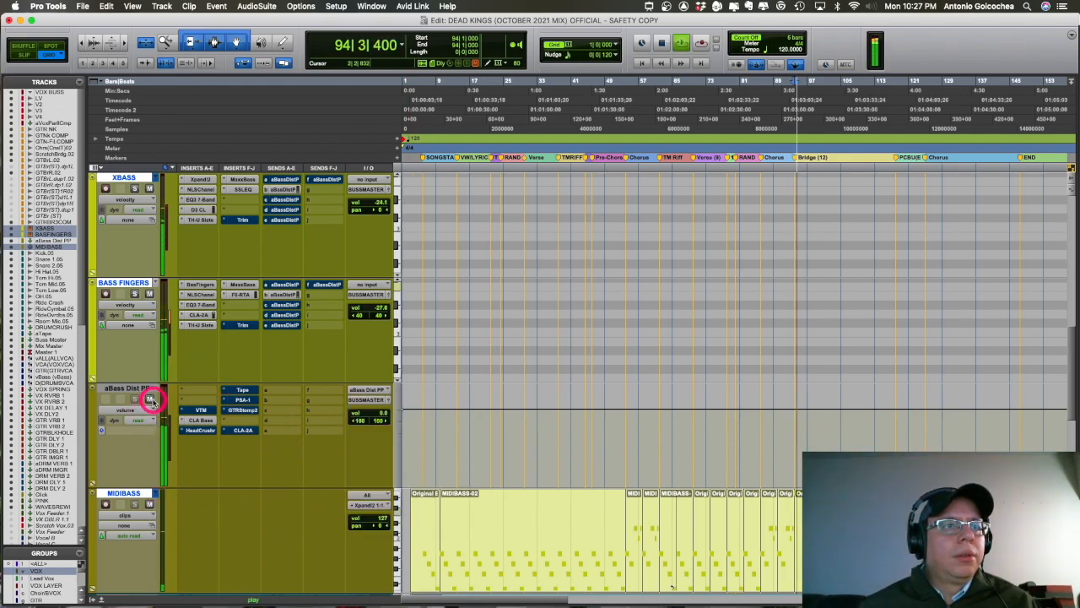
pyautogui.press('space')
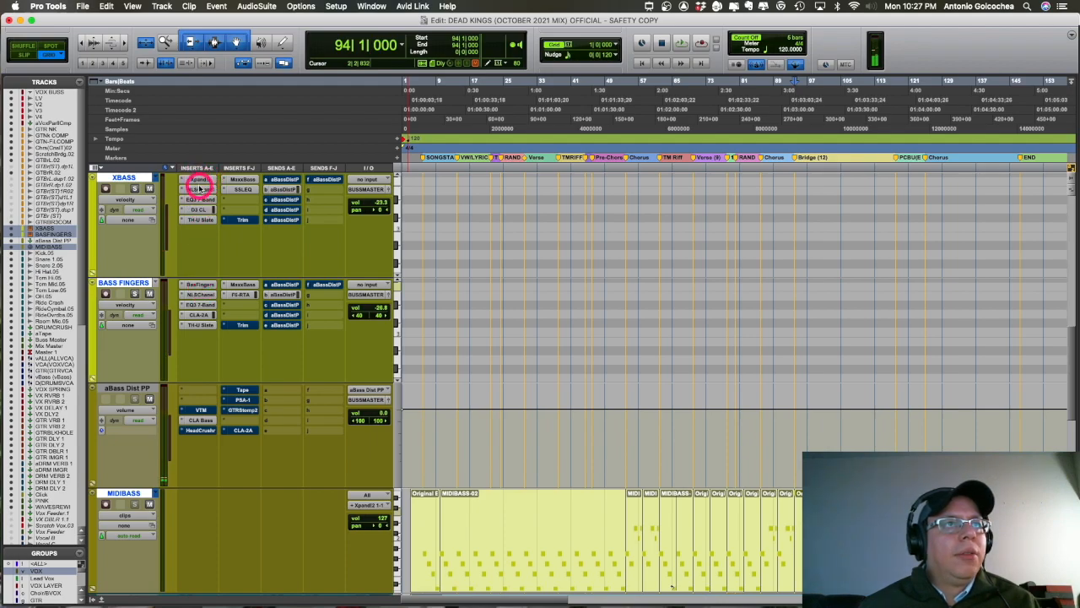
# Inspect the Xpand!2 instrument on XBASS and the Bass Fingers instrument on BASS FINGERS, closing each plug-in window
pyautogui.click(199, 179)
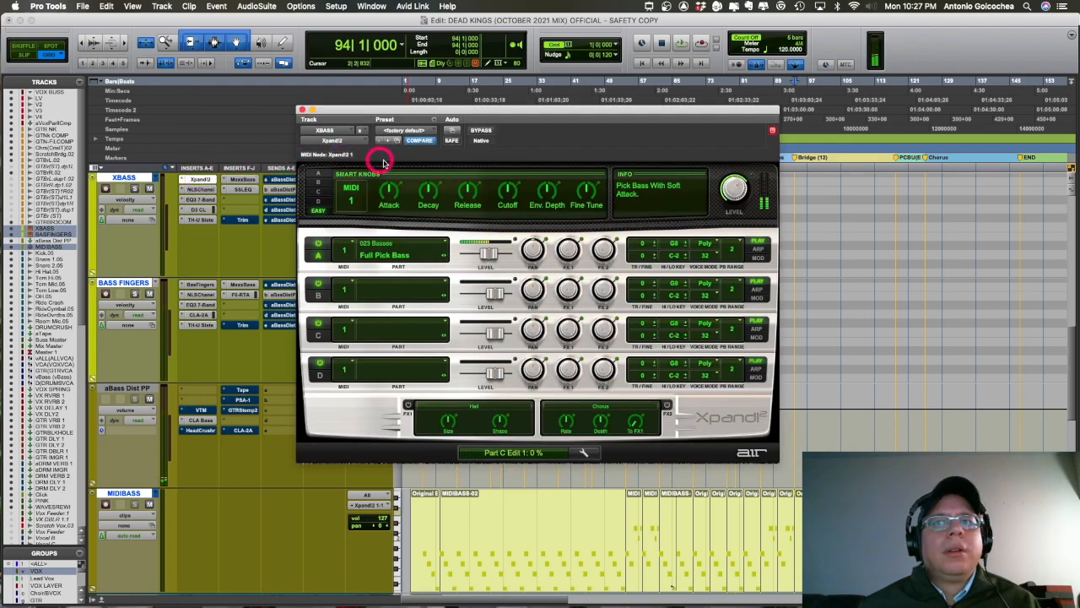
pyautogui.click(303, 112)
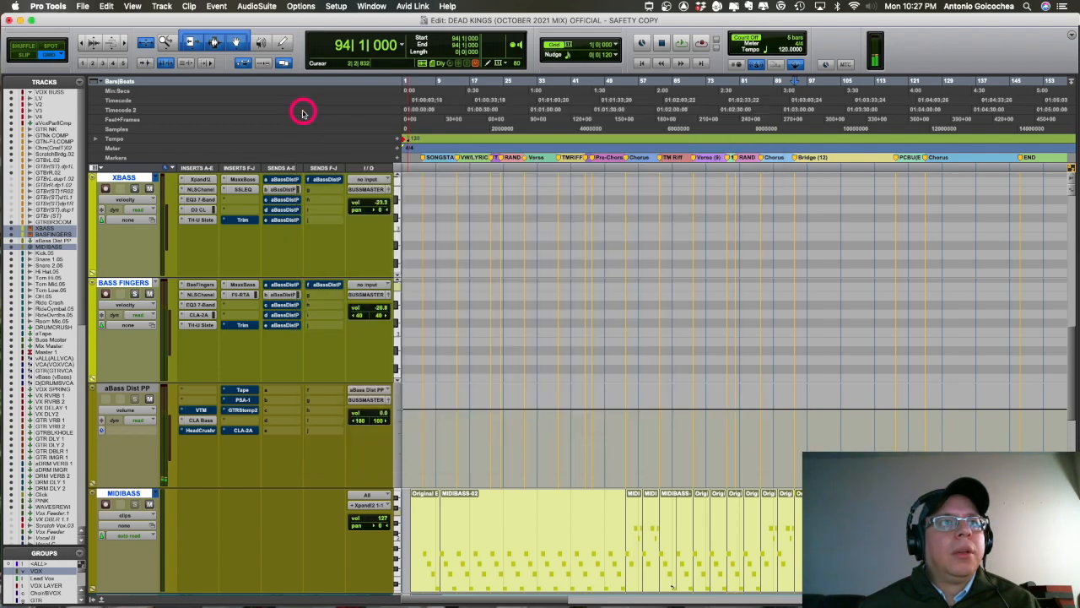
pyautogui.click(200, 285)
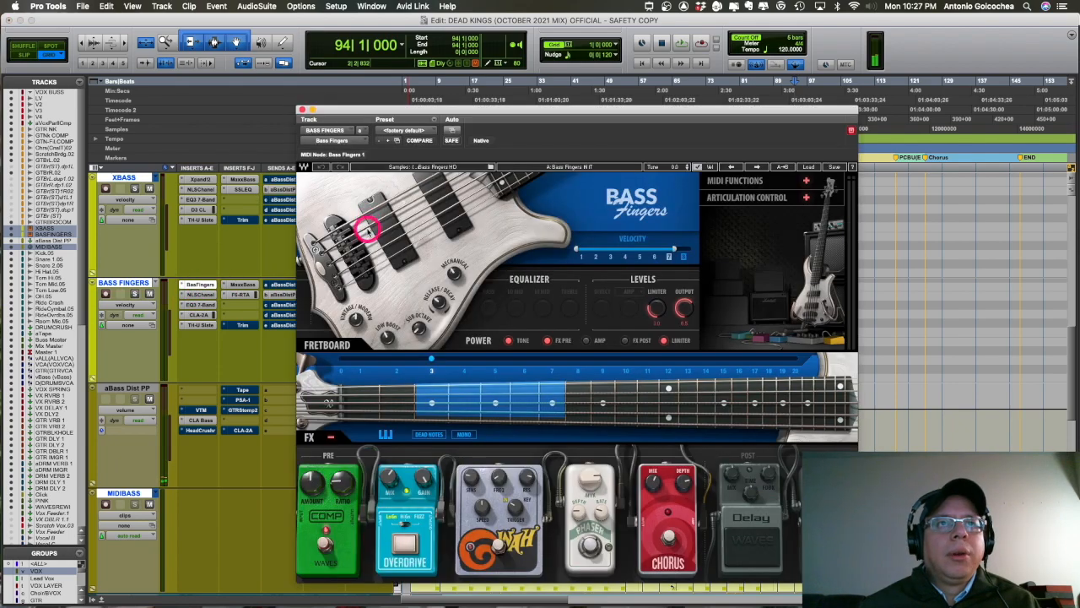
pyautogui.click(303, 112)
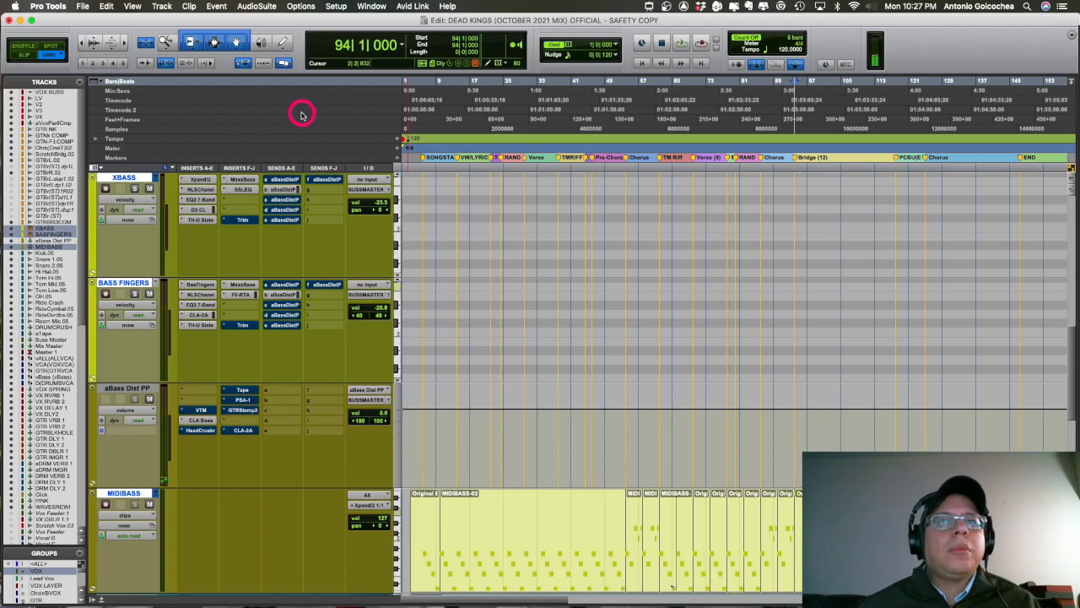
pyautogui.click(197, 285)
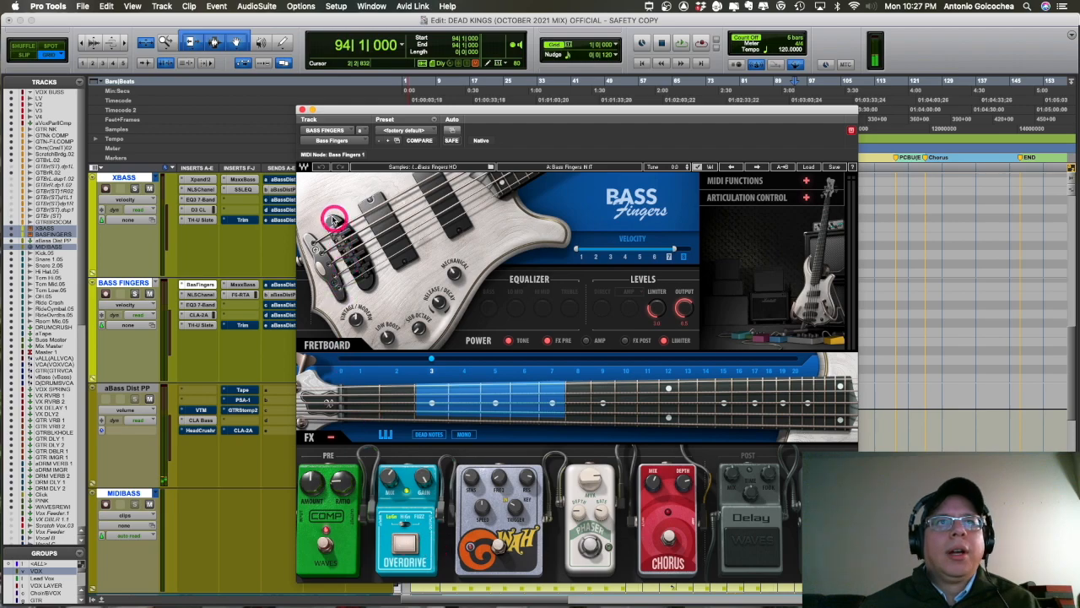
pyautogui.click(302, 111)
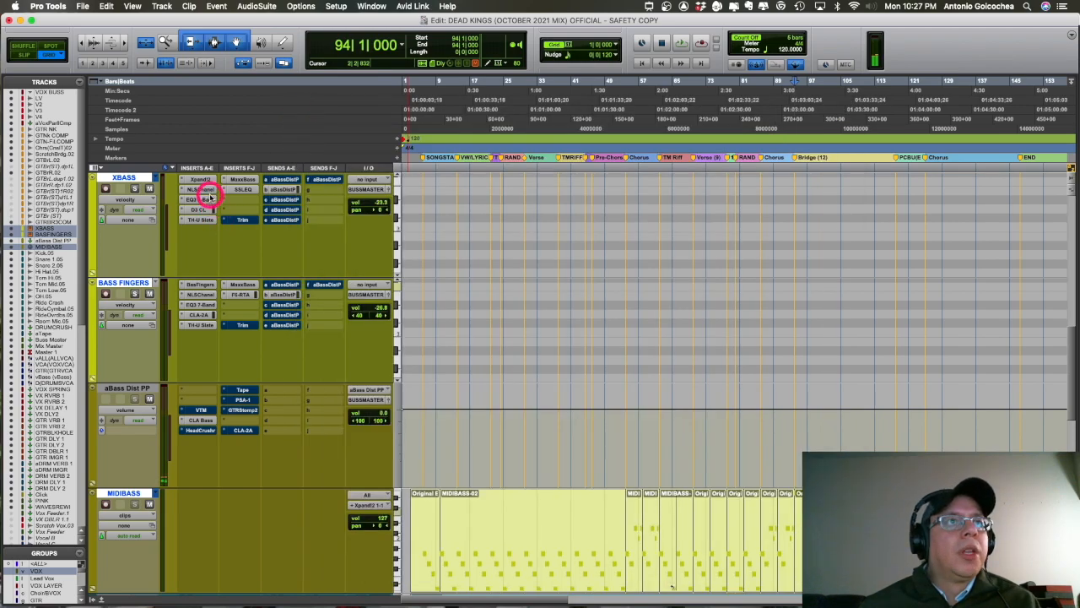
# Compare the NLS Channel settings of XBASS and BASS FINGERS side by side, then close both plug-in windows
pyautogui.click(202, 189)
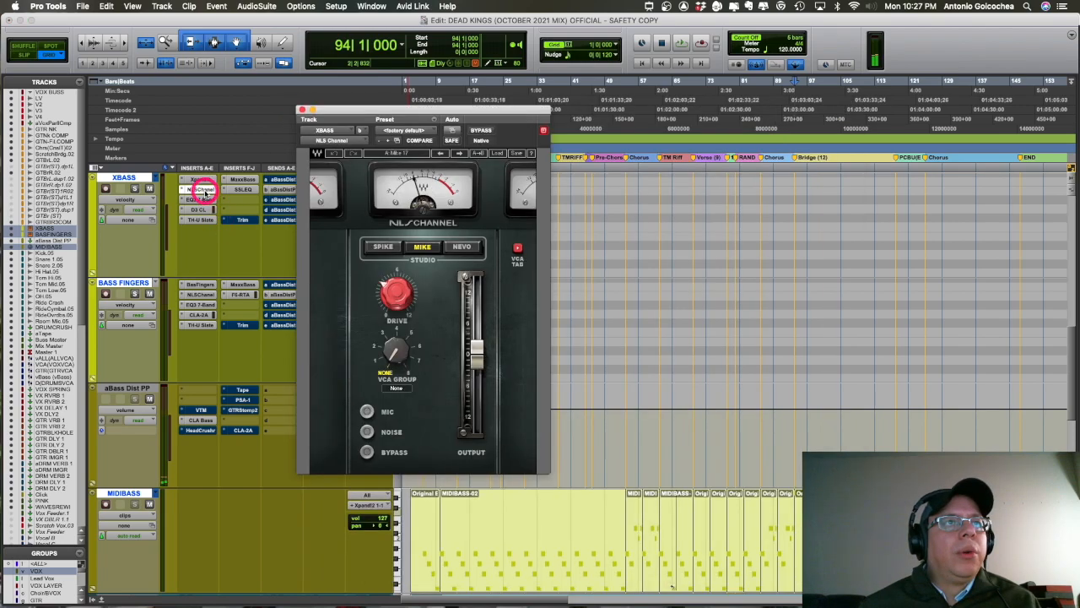
pyautogui.click(200, 294)
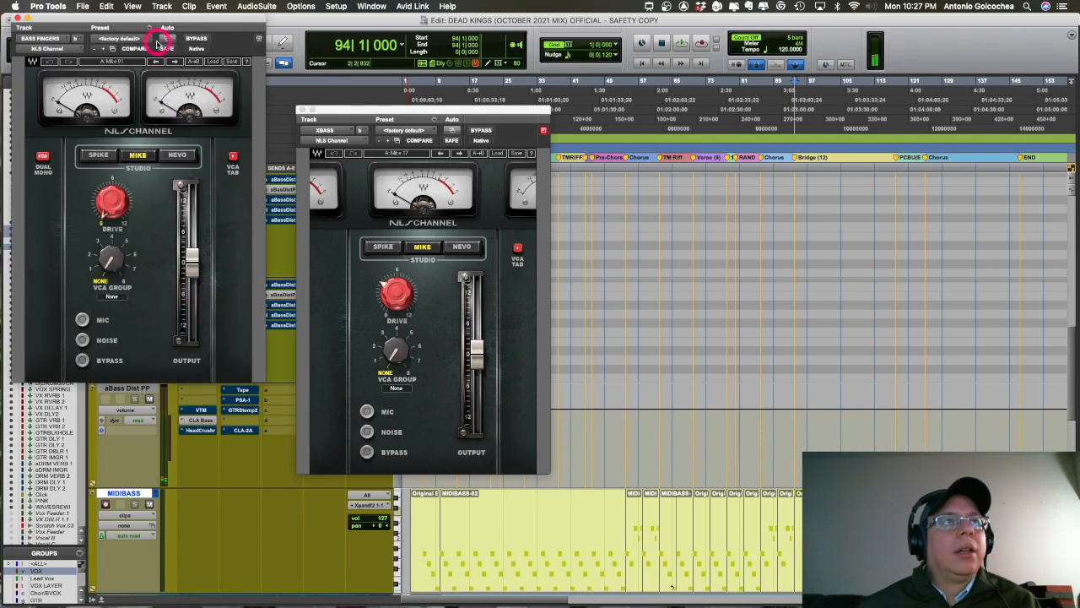
pyautogui.moveTo(159, 14); pyautogui.dragTo(699, 114)
pyautogui.click(520, 248)
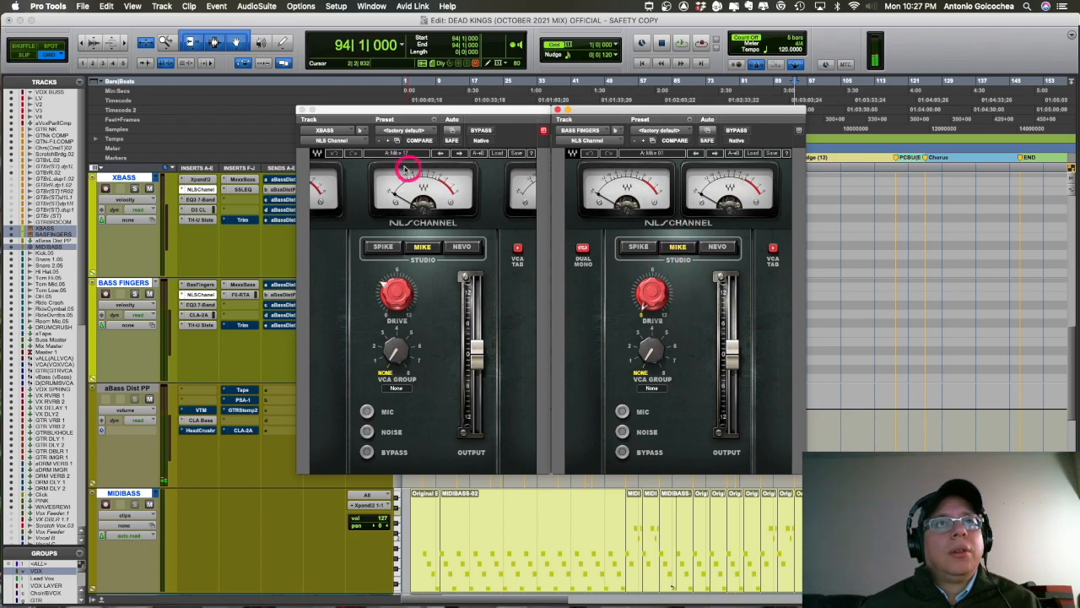
pyautogui.click(304, 111)
pyautogui.click(560, 110)
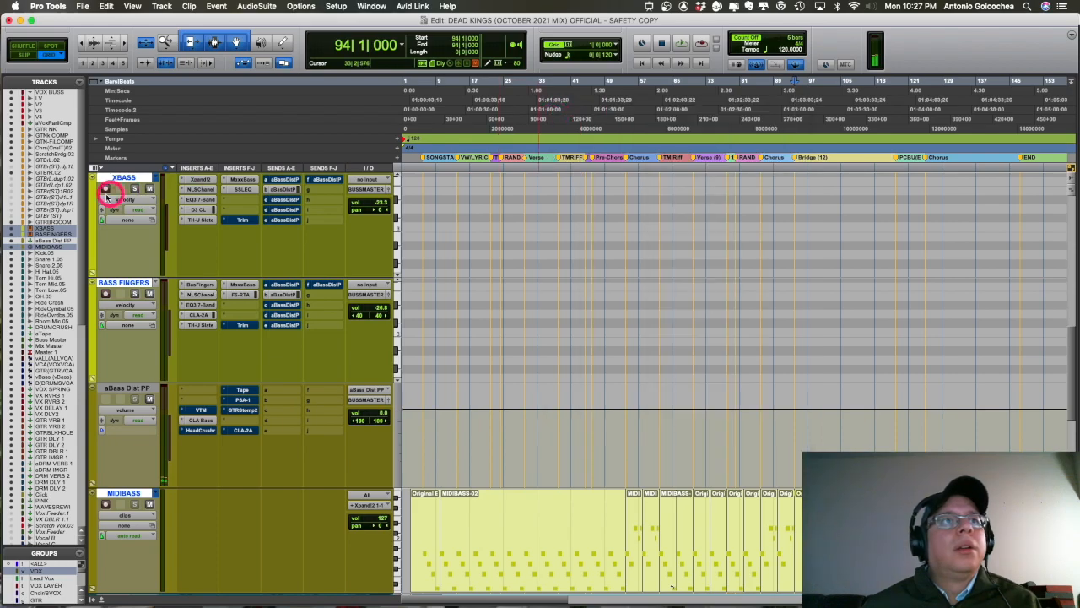
# Compare the EQ3 7-Band settings of XBASS and BASS FINGERS side by side, rechecking the Xpand!2 patch, and close the windows
pyautogui.click(201, 200)
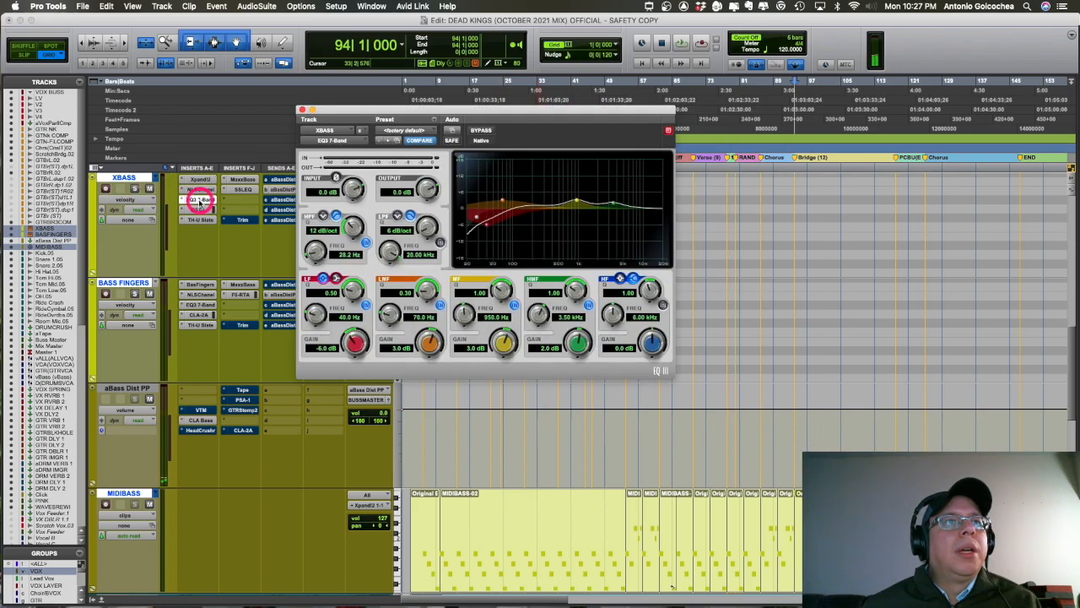
pyautogui.click(203, 305)
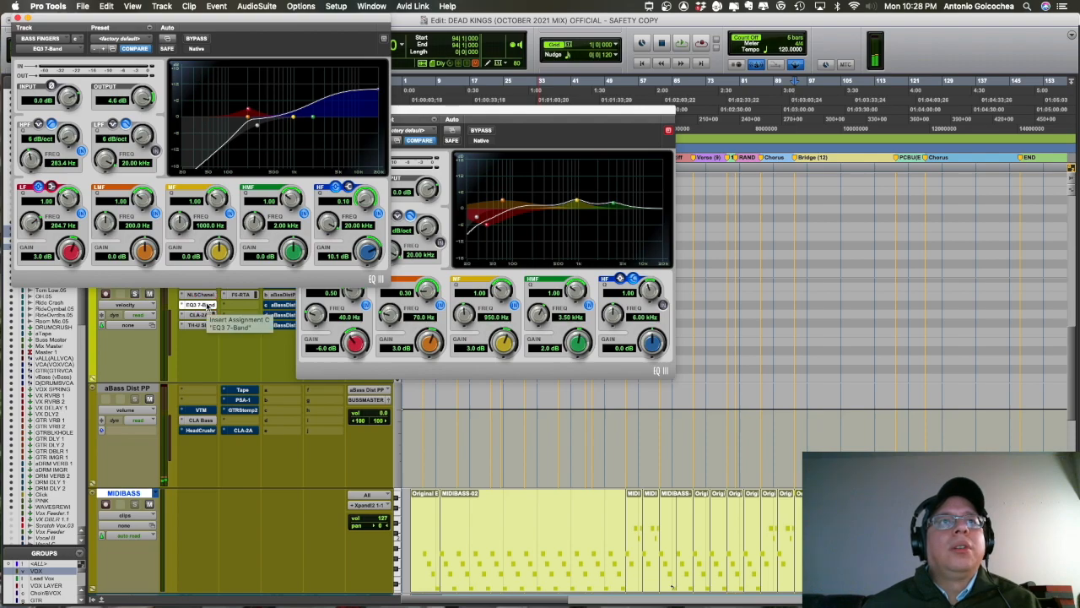
pyautogui.moveTo(248, 17); pyautogui.dragTo(912, 116)
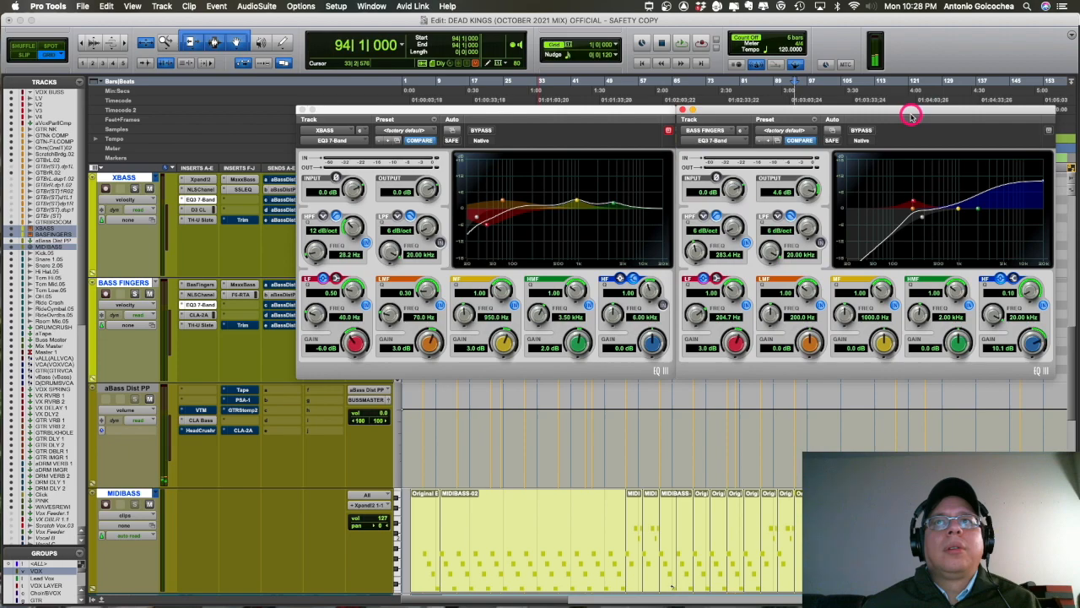
pyautogui.click(726, 132)
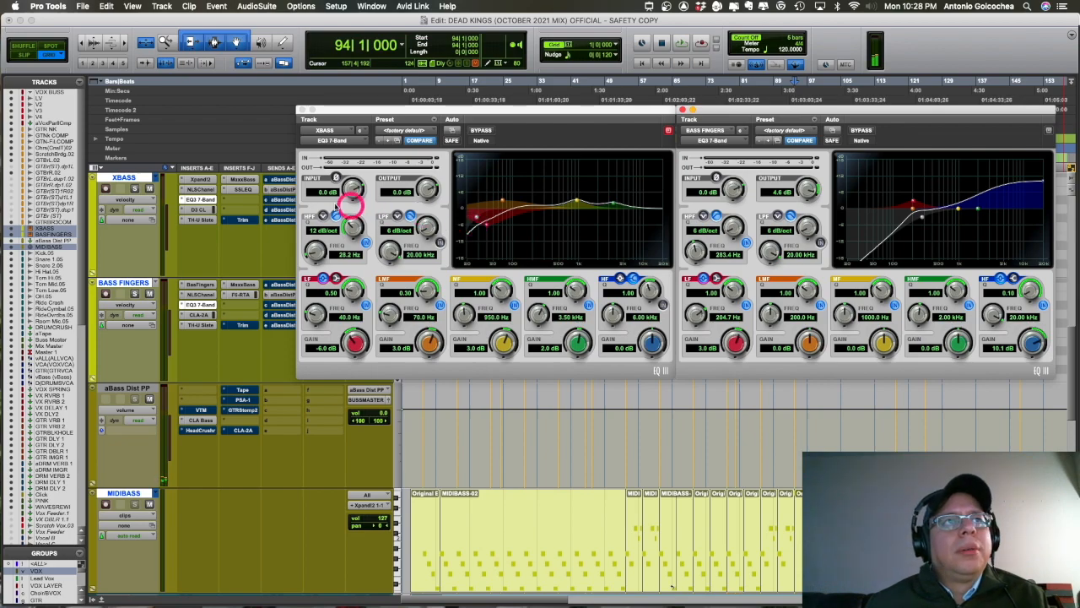
pyautogui.click(201, 180)
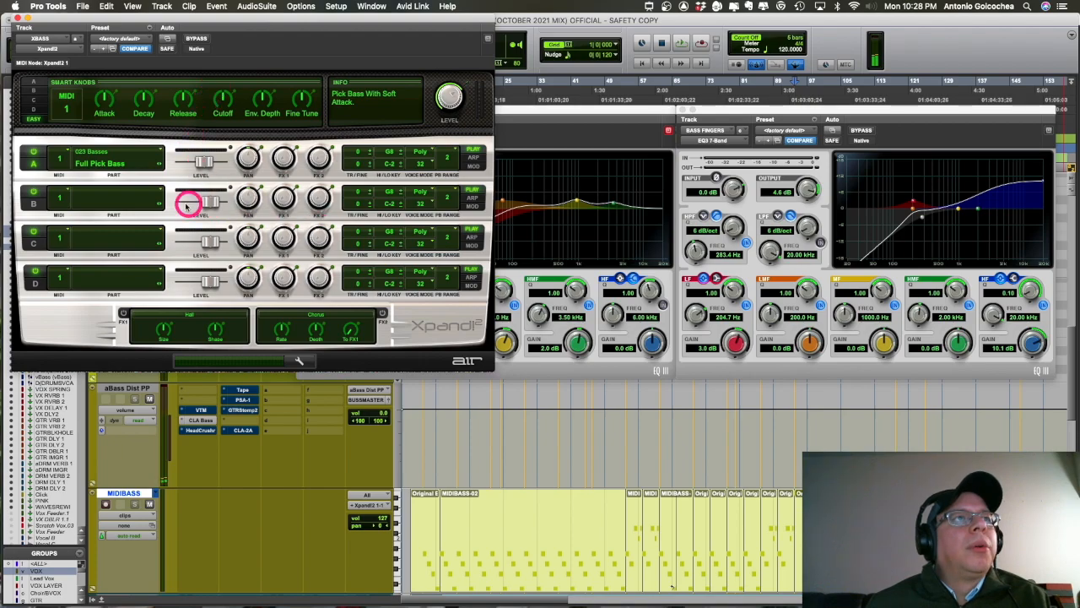
pyautogui.click(17, 18)
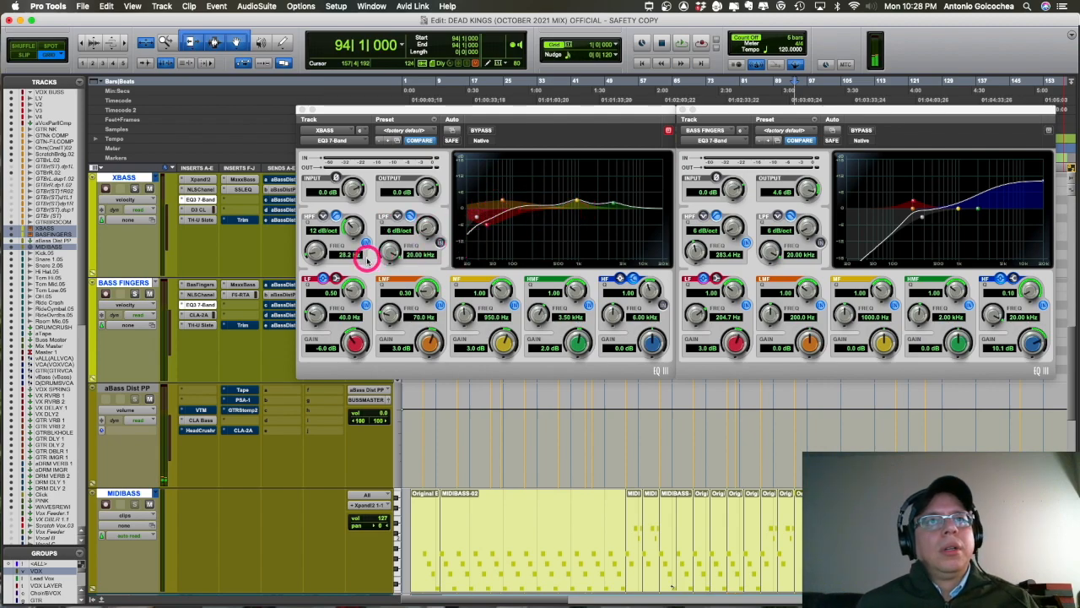
pyautogui.click(303, 109)
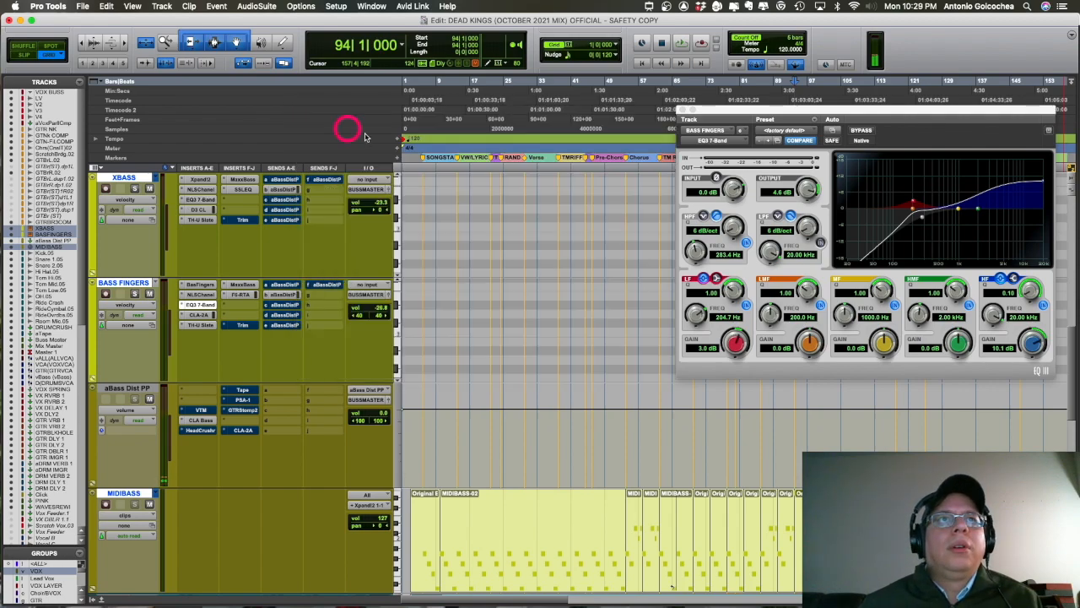
pyautogui.click(682, 111)
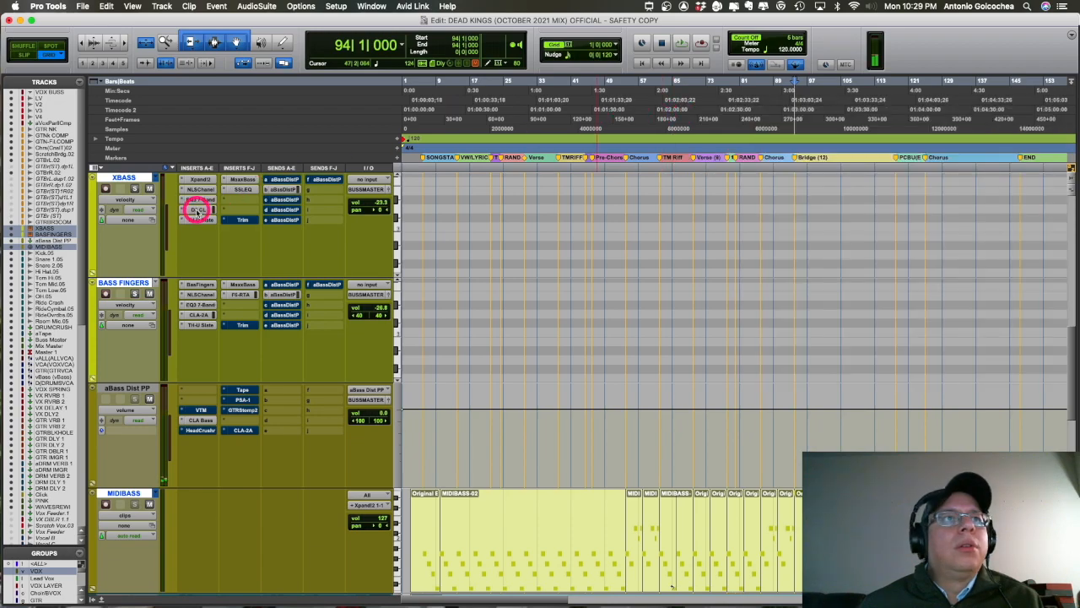
# Open the D3 CL compressor on XBASS and bypass the track's D3 CL, TH-U Slate and MaxxBass inserts
pyautogui.click(198, 209)
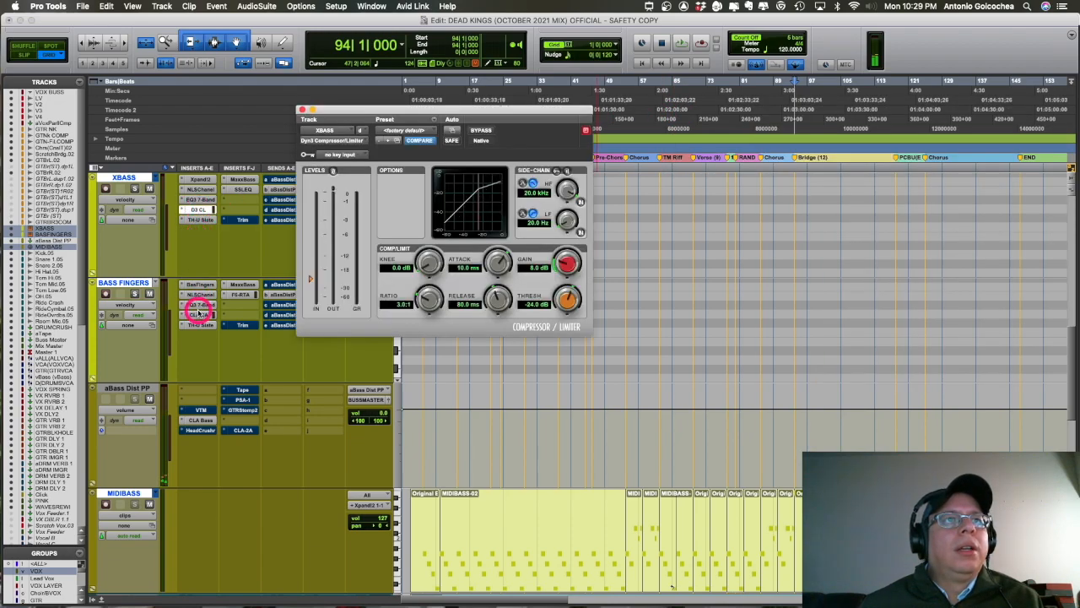
pyautogui.keyDown('super'); pyautogui.click(201, 211); pyautogui.keyUp('super')
pyautogui.keyDown('super'); pyautogui.click(245, 179); pyautogui.keyUp('super')
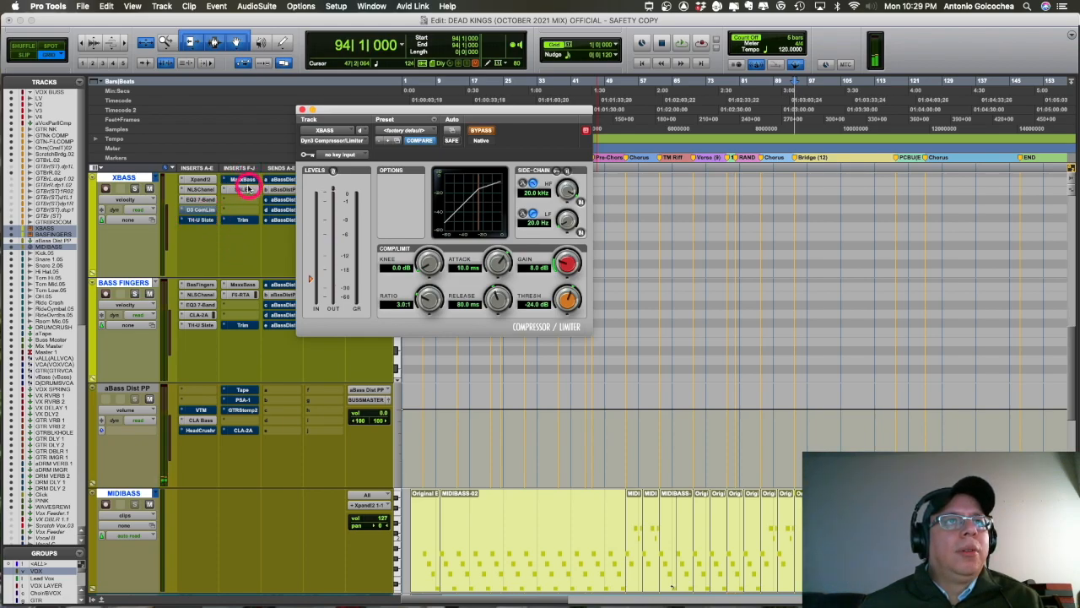
# Solo the XBASS track and play it from the Bridge with the D3 CL compressor active
pyautogui.click(133, 191)
pyautogui.press('super+equal')
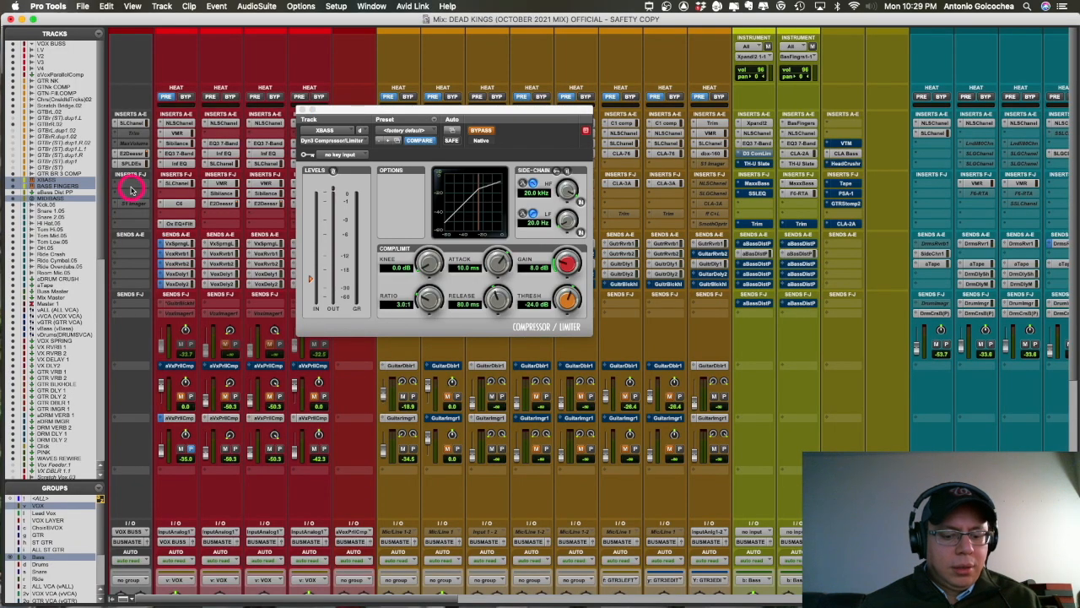
pyautogui.press('super+equal')
pyautogui.press('space')
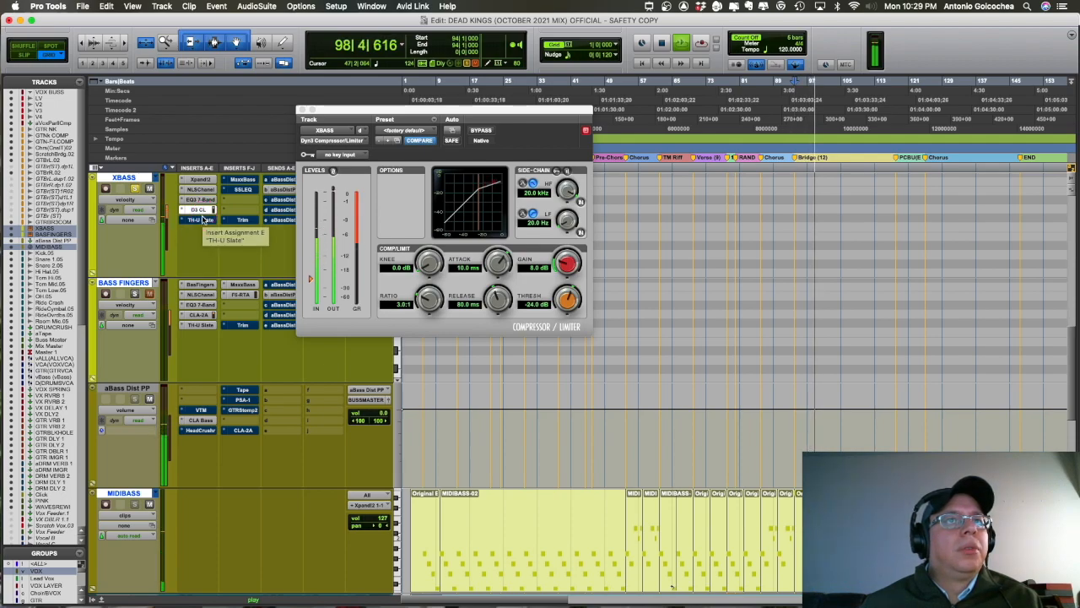
# Take TH-U Slate out of bypass on XBASS, review its cabinet setup, and close the plug-in window
pyautogui.click(203, 219)
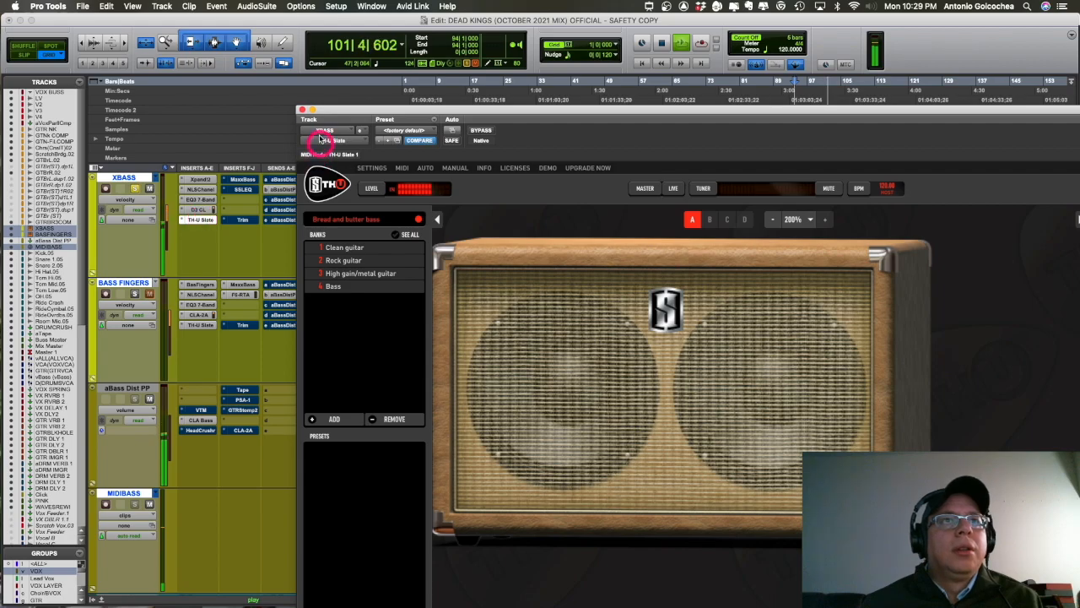
pyautogui.moveTo(329, 112); pyautogui.dragTo(131, 41)
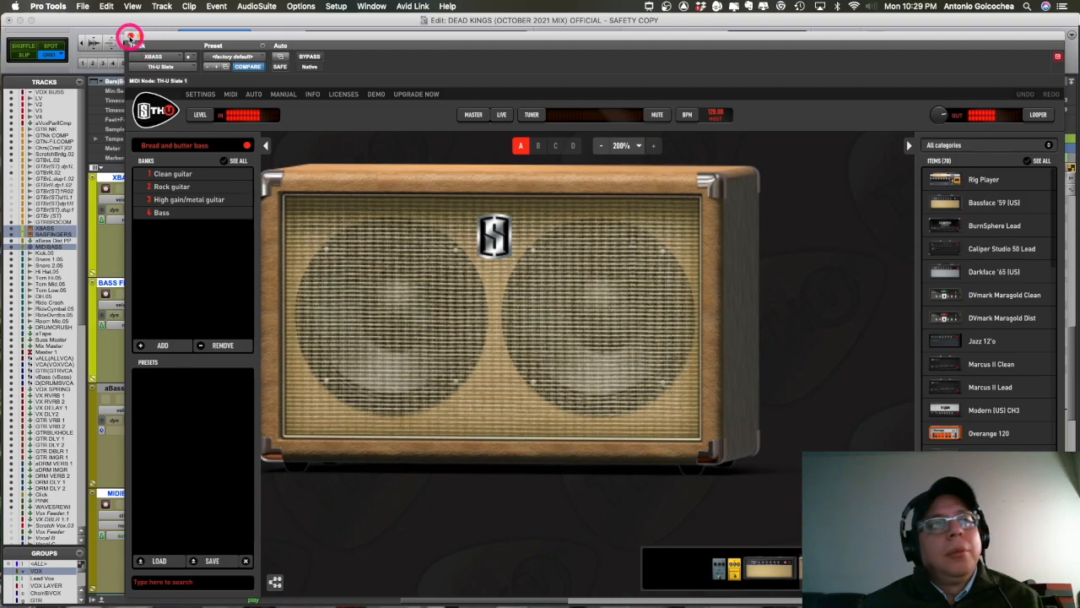
pyautogui.click(130, 38)
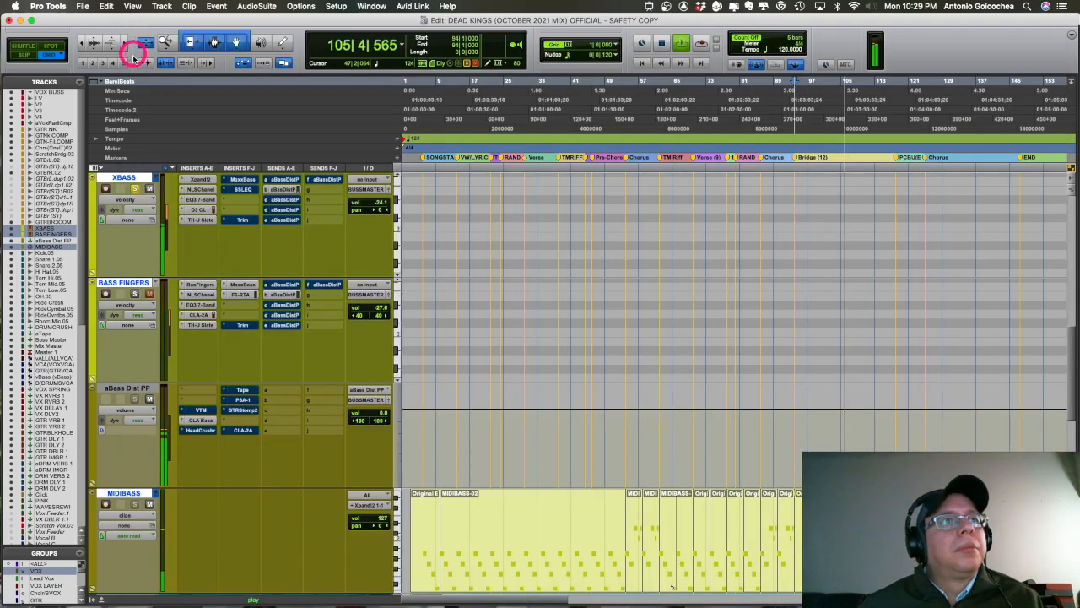
# Take MaxxBass out of bypass on XBASS, examine its original bass and MaxxBass curves, and close the window
pyautogui.click(241, 181)
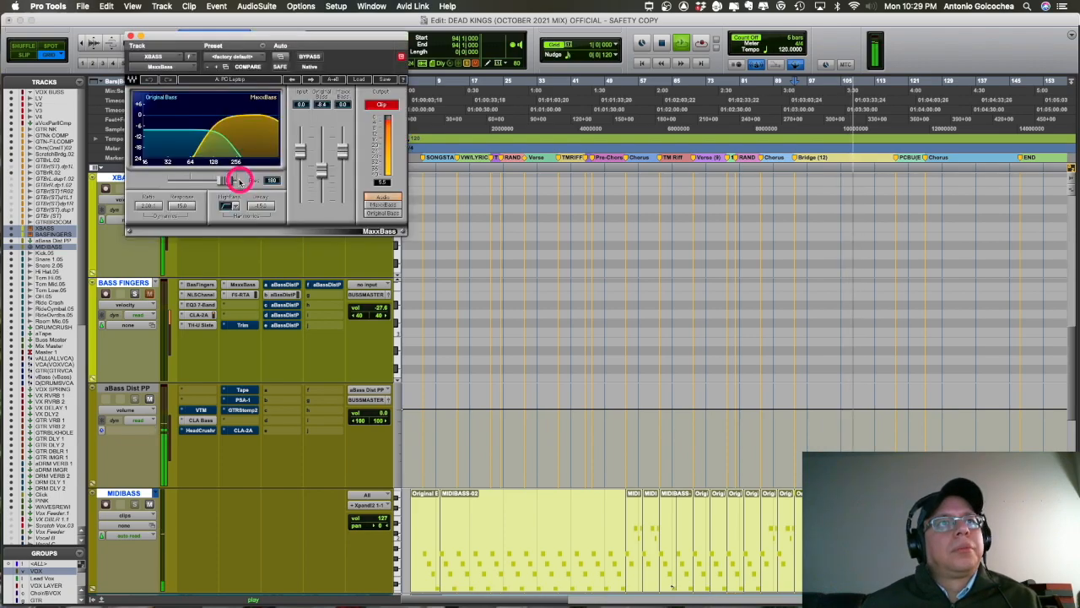
pyautogui.moveTo(195, 135)
pyautogui.mouseDown()
pyautogui.moveTo(241, 107)
pyautogui.moveTo(205, 101)
pyautogui.moveTo(272, 128)
pyautogui.moveTo(199, 131)
pyautogui.moveTo(180, 157)
pyautogui.mouseUp()
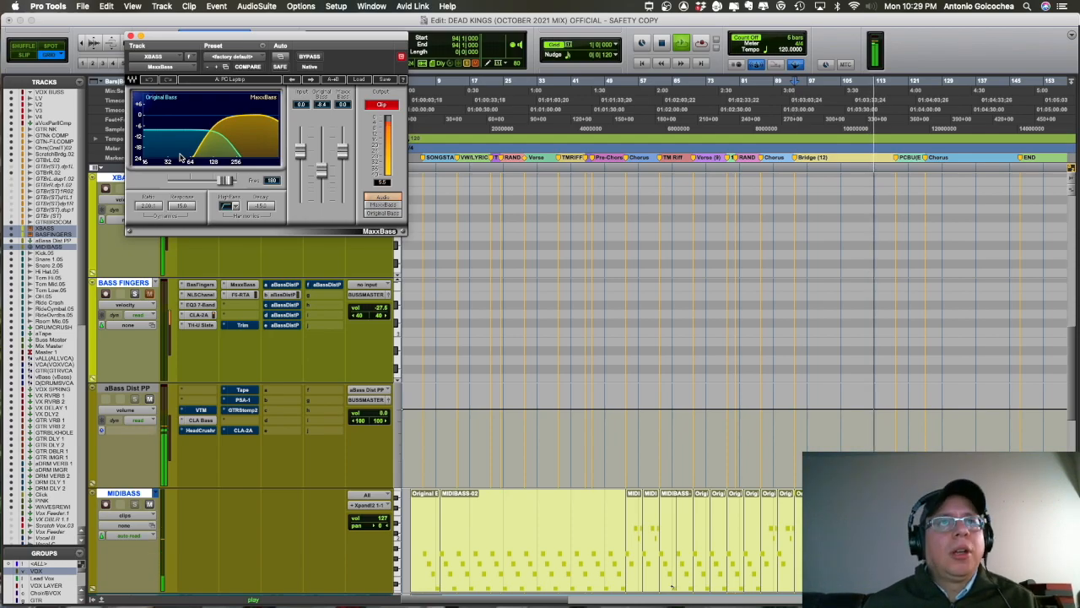
pyautogui.click(130, 35)
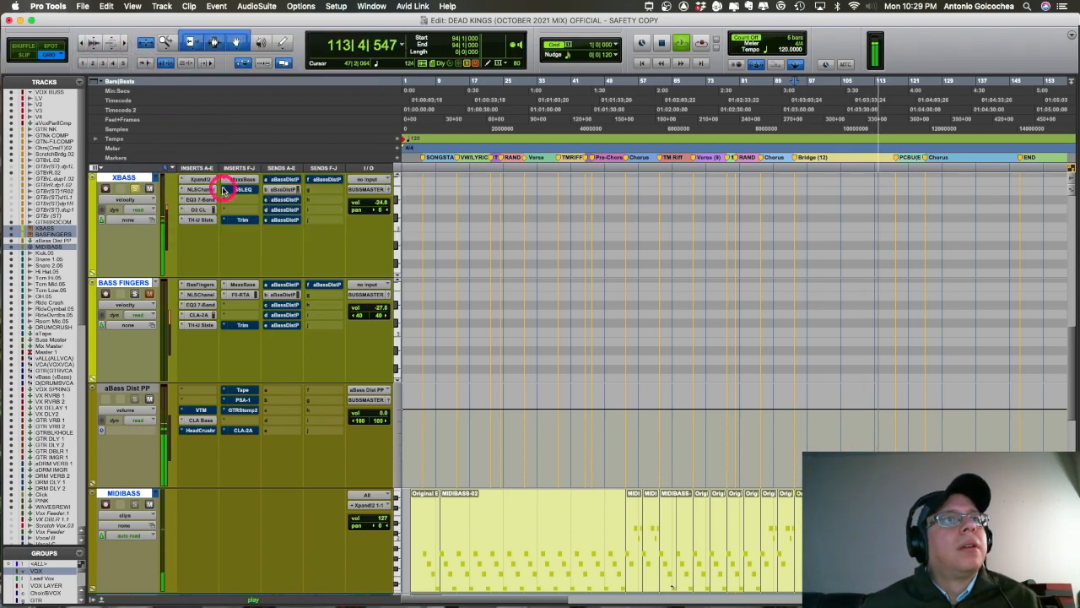
# Take SSLEQ out of bypass on XBASS, unsolo the track and stop playback
pyautogui.keyDown('super'); pyautogui.click(242, 190); pyautogui.keyUp('super')
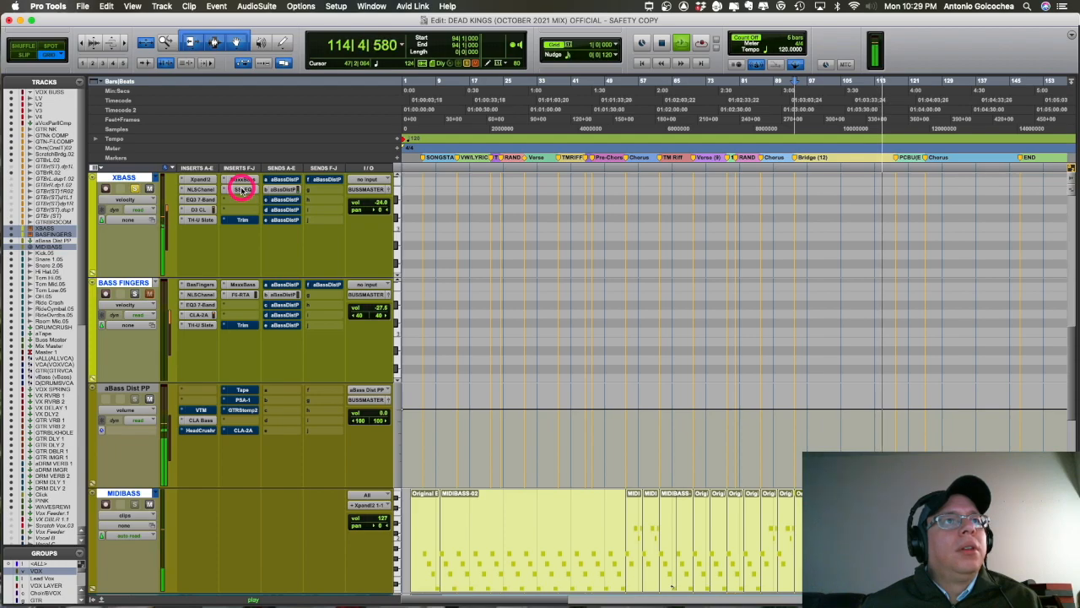
pyautogui.click(134, 189)
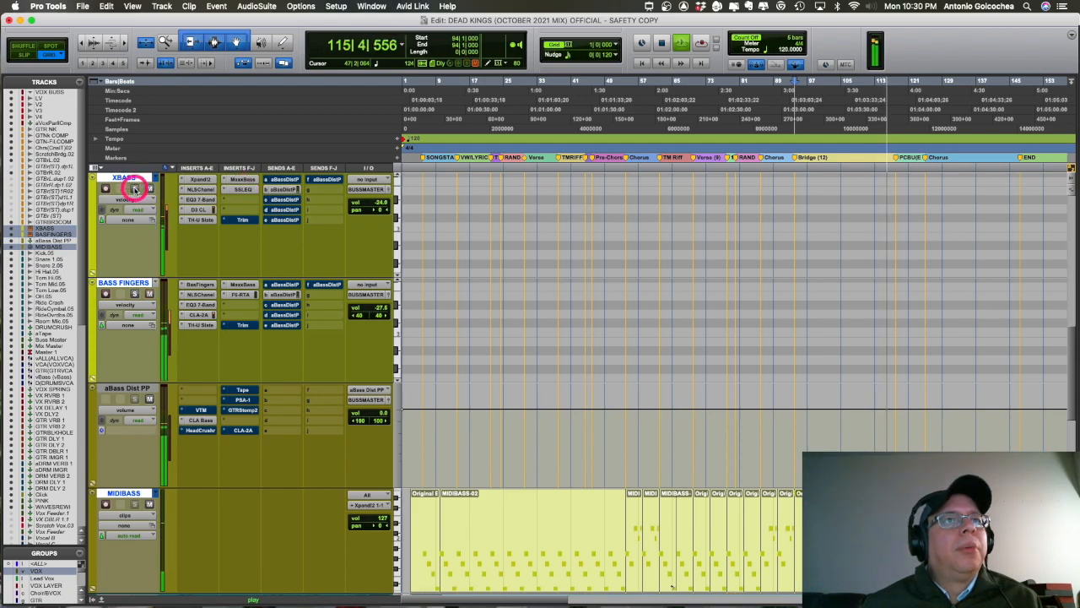
pyautogui.press('space')
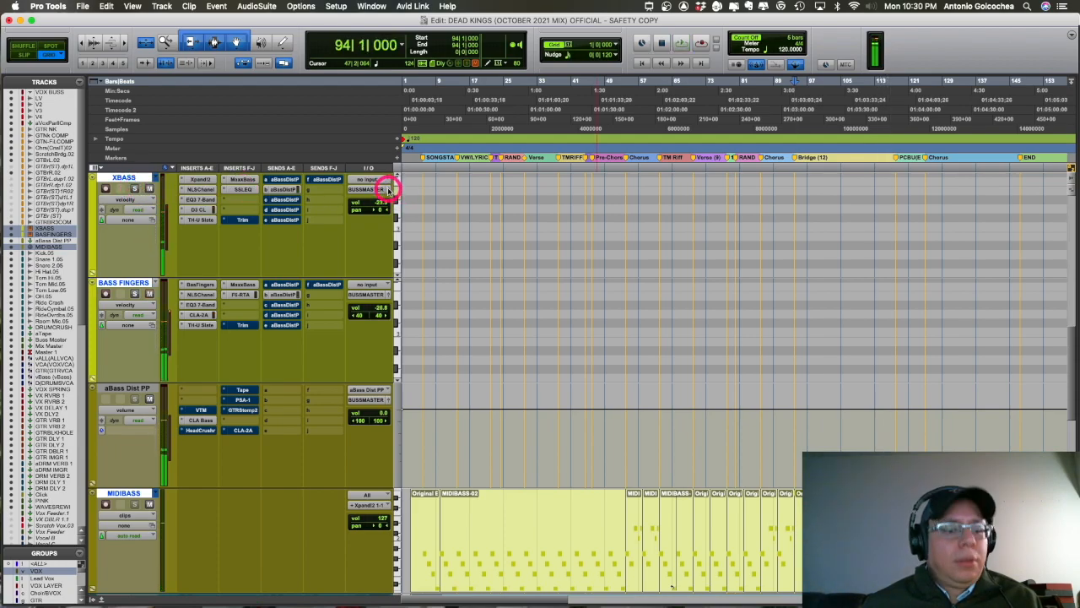
# Compare the fader and pan settings of XBASS and BASS FINGERS in their output windows, then close both windows
pyautogui.click(388, 189)
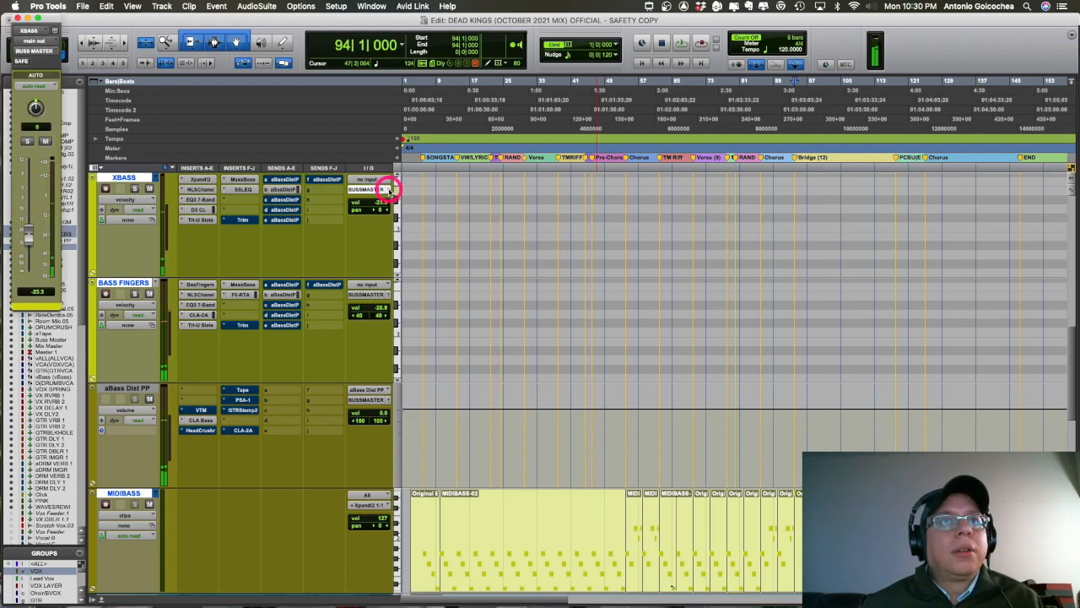
pyautogui.click(387, 295)
pyautogui.moveTo(71, 31); pyautogui.dragTo(101, 20)
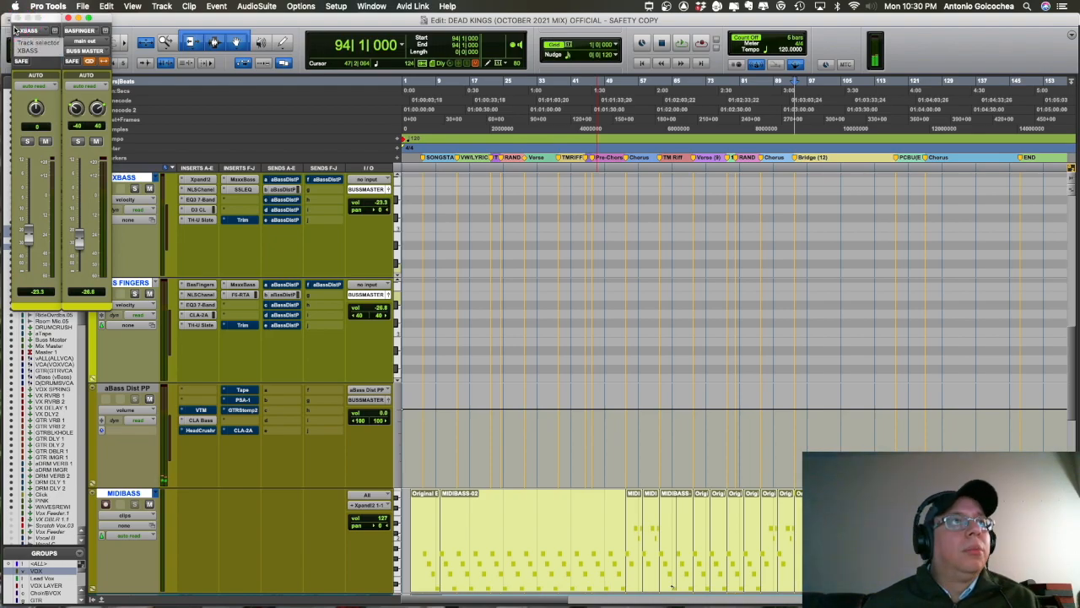
pyautogui.click(43, 13)
pyautogui.click(69, 17)
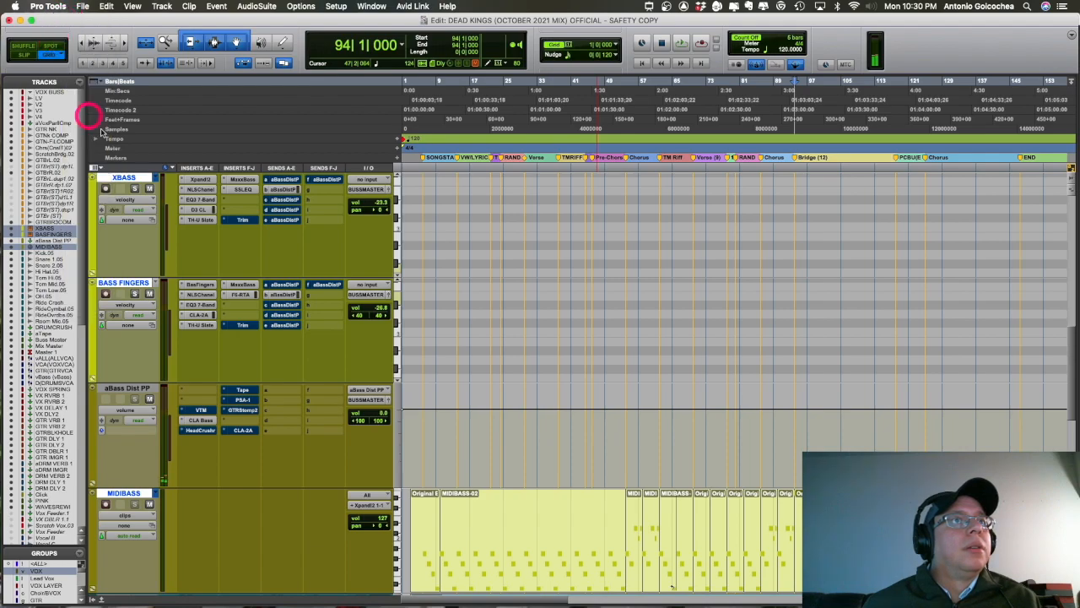
# Review the Bass Fingers virtual instrument on the BASS FINGERS track and close its window
pyautogui.click(202, 283)
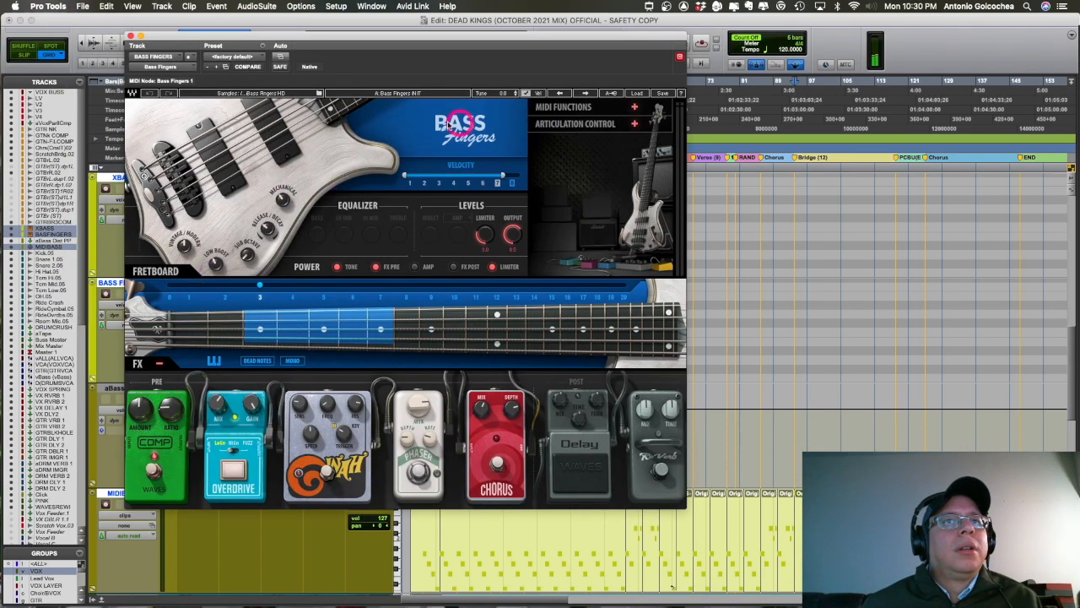
pyautogui.click(132, 38)
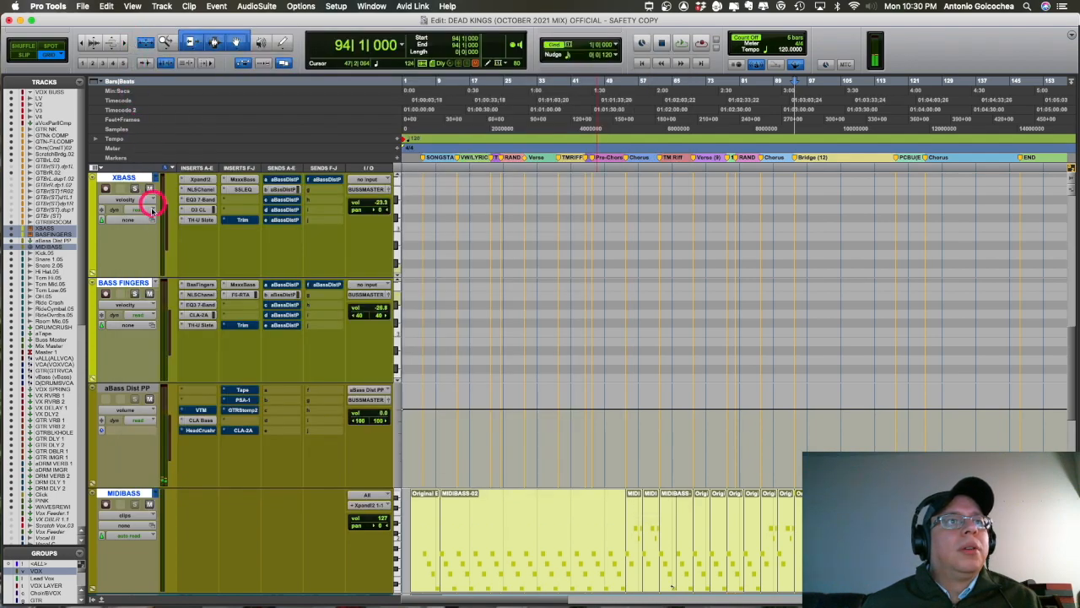
# Solo BASS FINGERS and play from the Bridge while reviewing its CLA-2A compressor and TH-U Slate amp, closing the plug-in window at the end
pyautogui.click(203, 315)
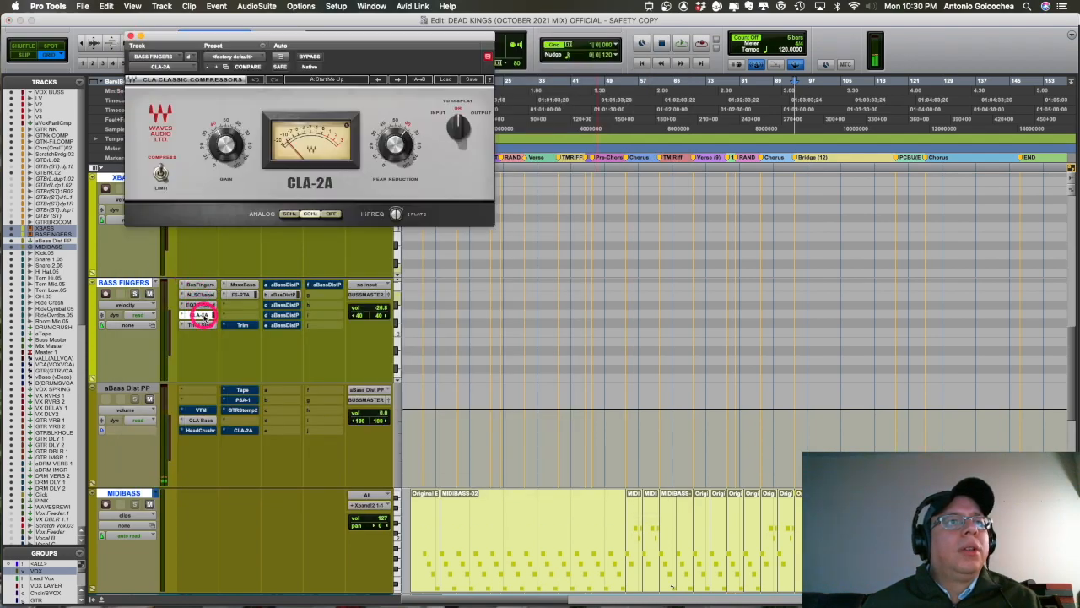
pyautogui.press('space')
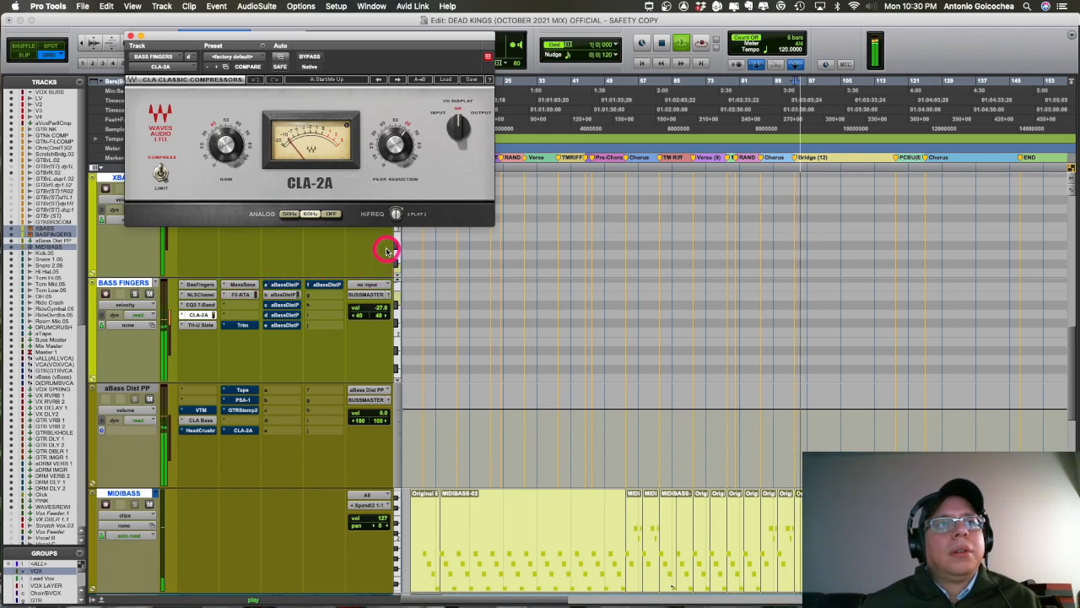
pyautogui.click(134, 294)
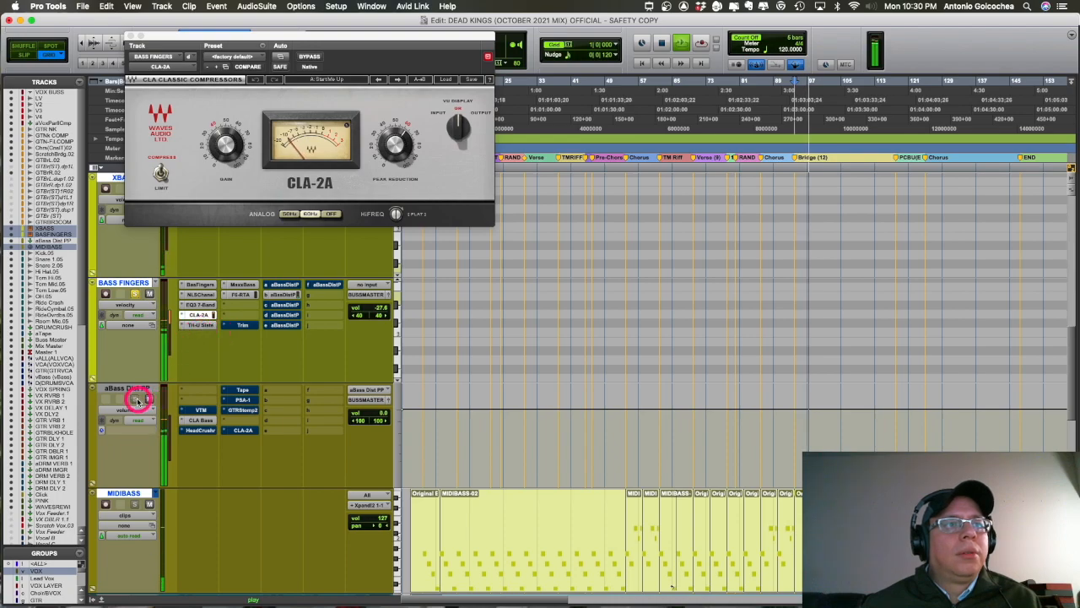
pyautogui.click(202, 324)
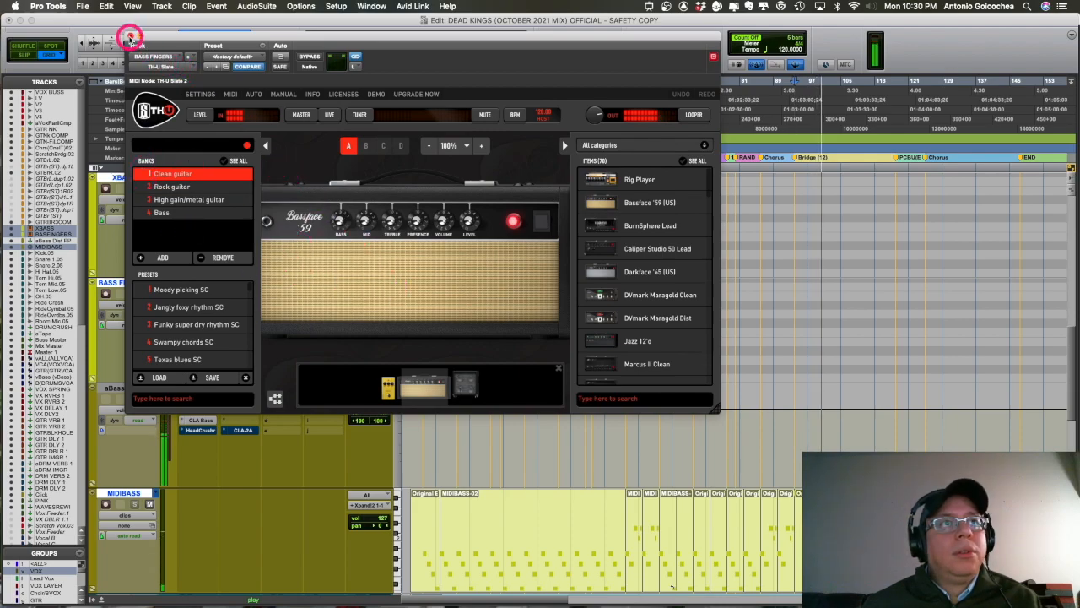
pyautogui.click(129, 37)
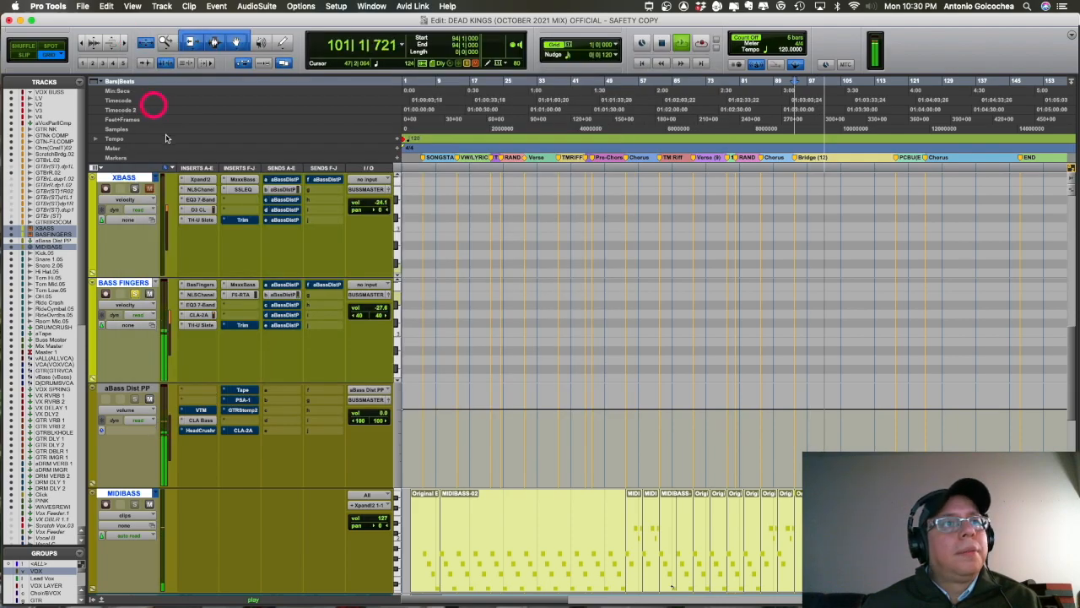
# Compare the MaxxBass settings of BASS FINGERS and XBASS side by side, then close the windows
pyautogui.click(241, 285)
pyautogui.moveTo(259, 46); pyautogui.dragTo(549, 71)
pyautogui.click(245, 180)
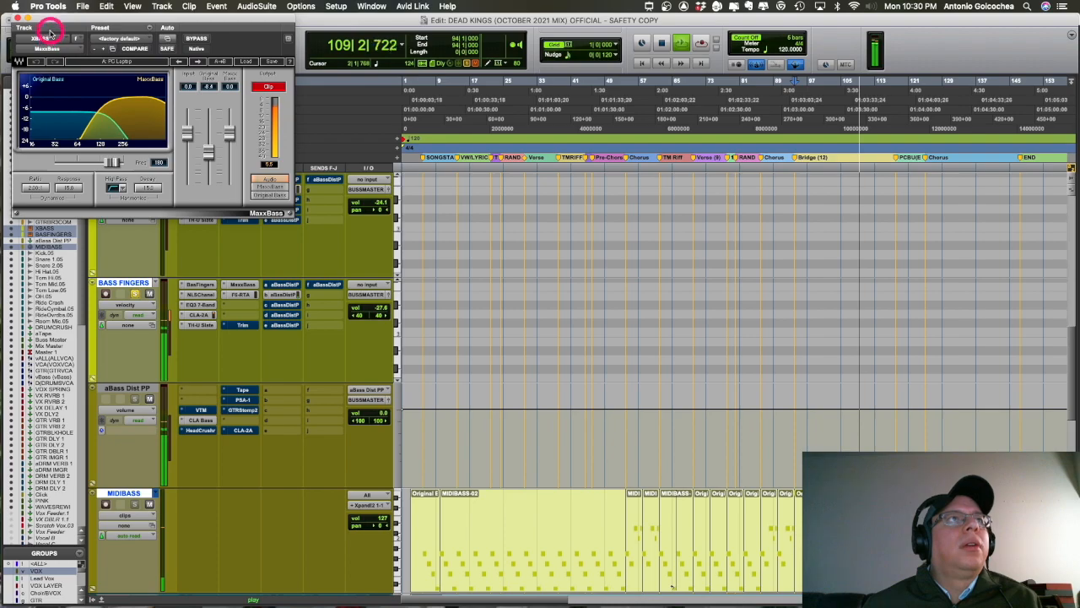
pyautogui.click(23, 27)
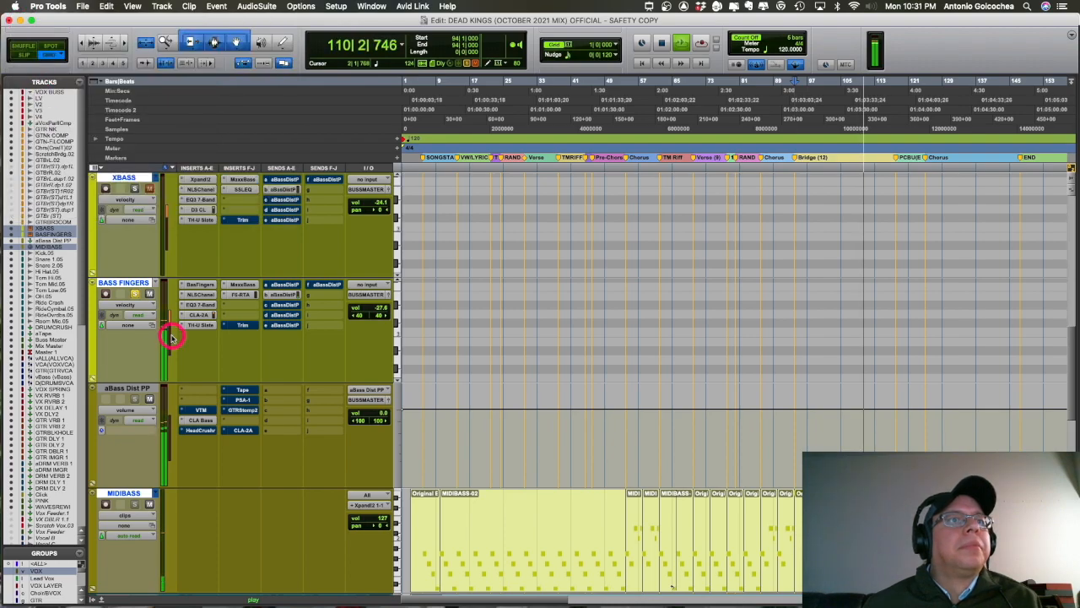
# Open F6-RTA on BASS FINGERS and play from the Bridge with Kick.05 soloed to examine its side-chain response, then stop playback
pyautogui.click(233, 294)
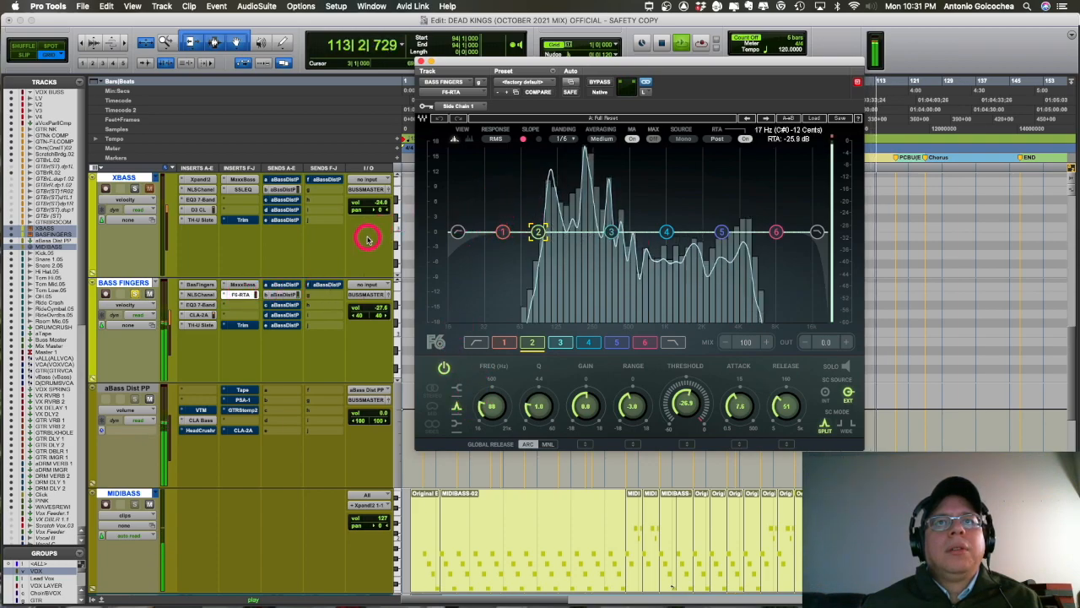
pyautogui.press('space')
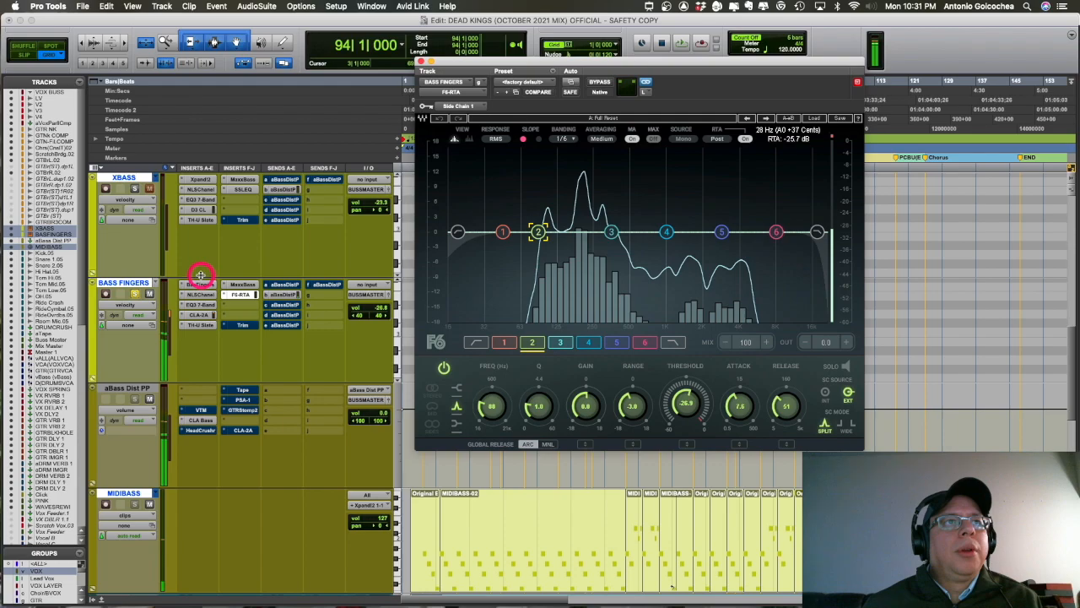
pyautogui.scroll(-5, 226, 342)
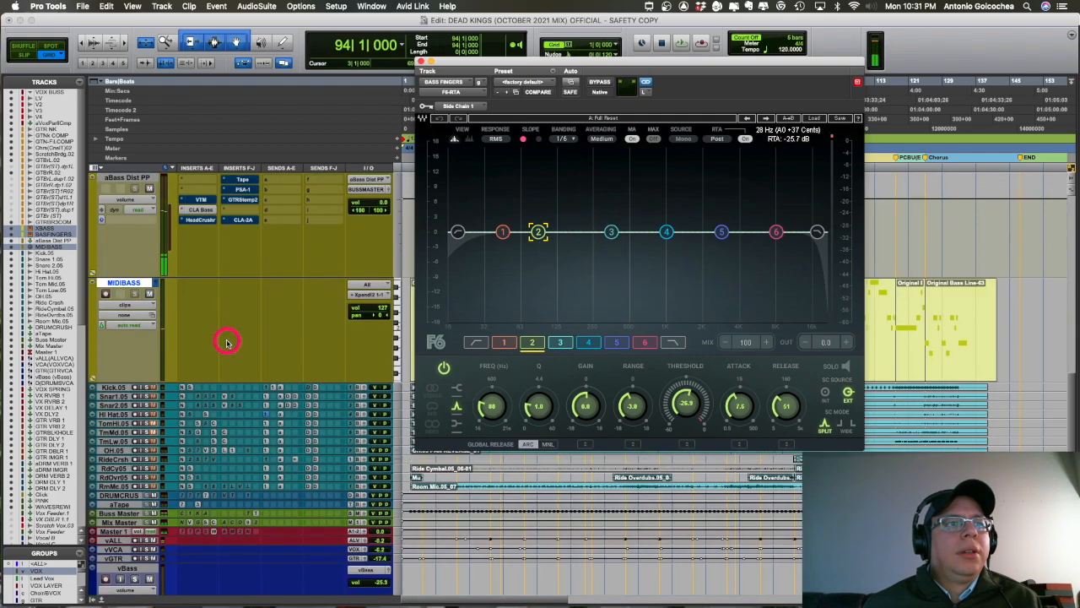
pyautogui.click(147, 388)
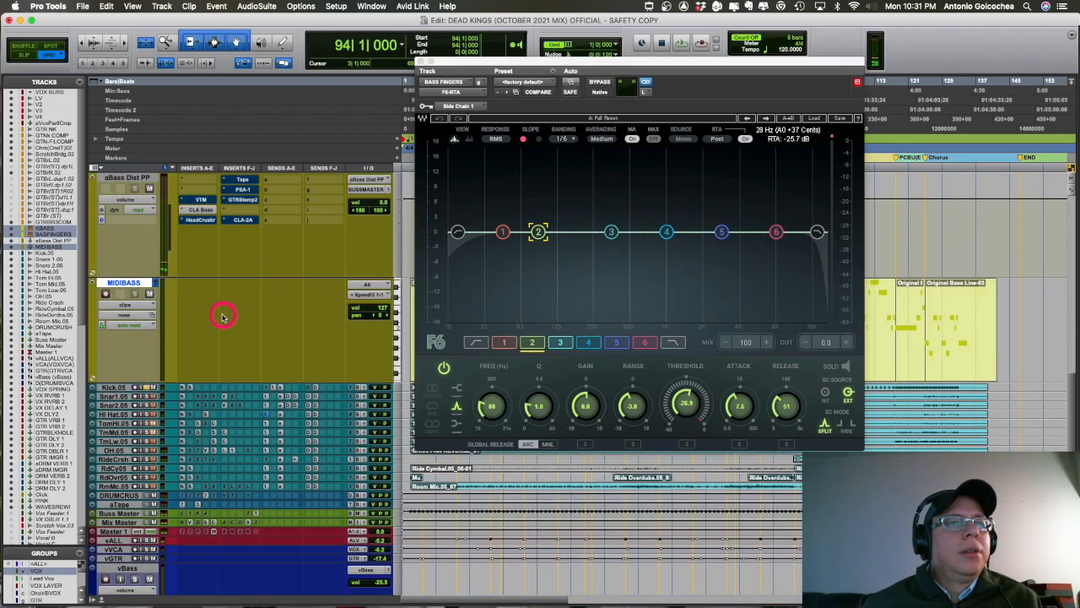
pyautogui.scroll(5, 223, 316)
pyautogui.press('space')
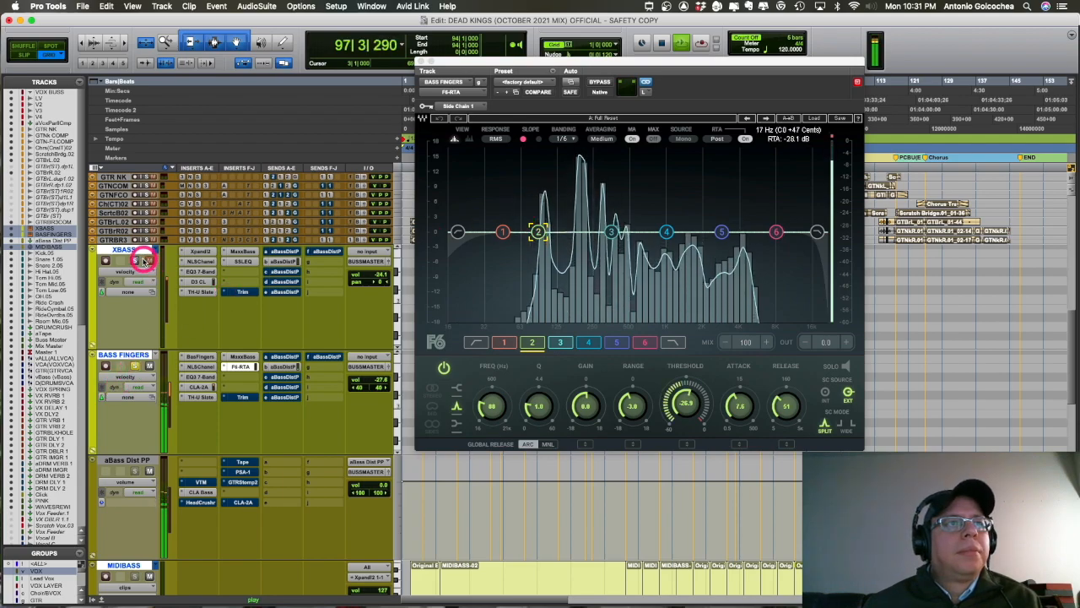
pyautogui.scroll(-10, 138, 349)
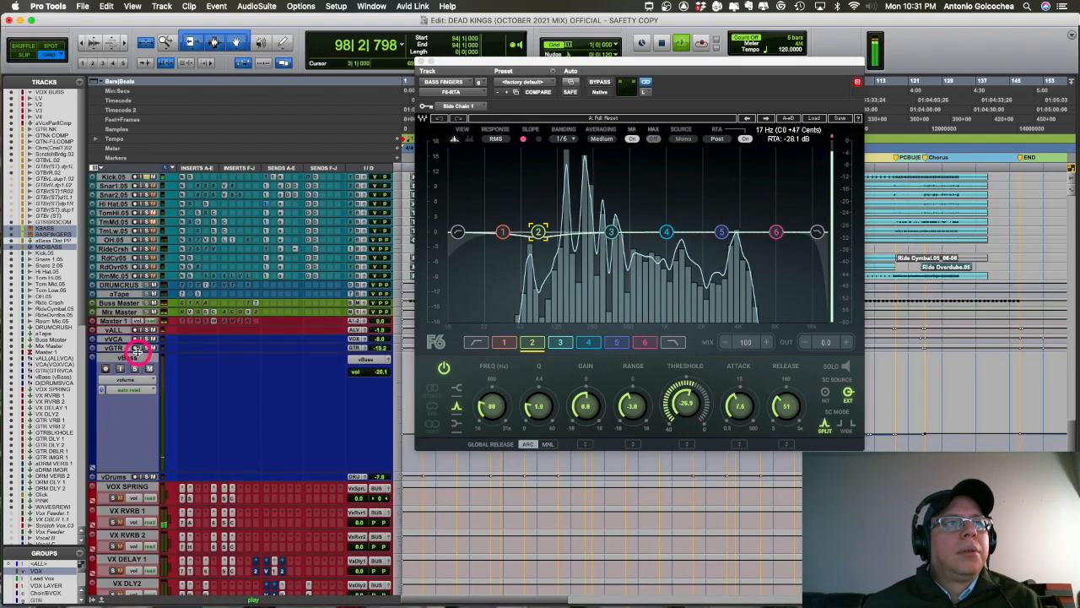
pyautogui.scroll(10, 137, 349)
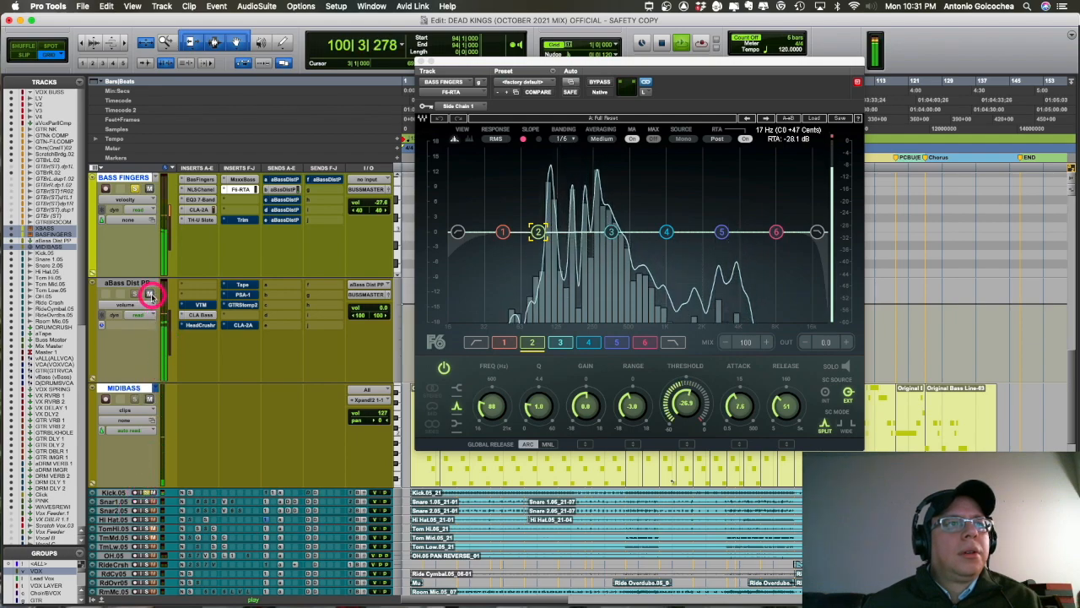
pyautogui.press('space')
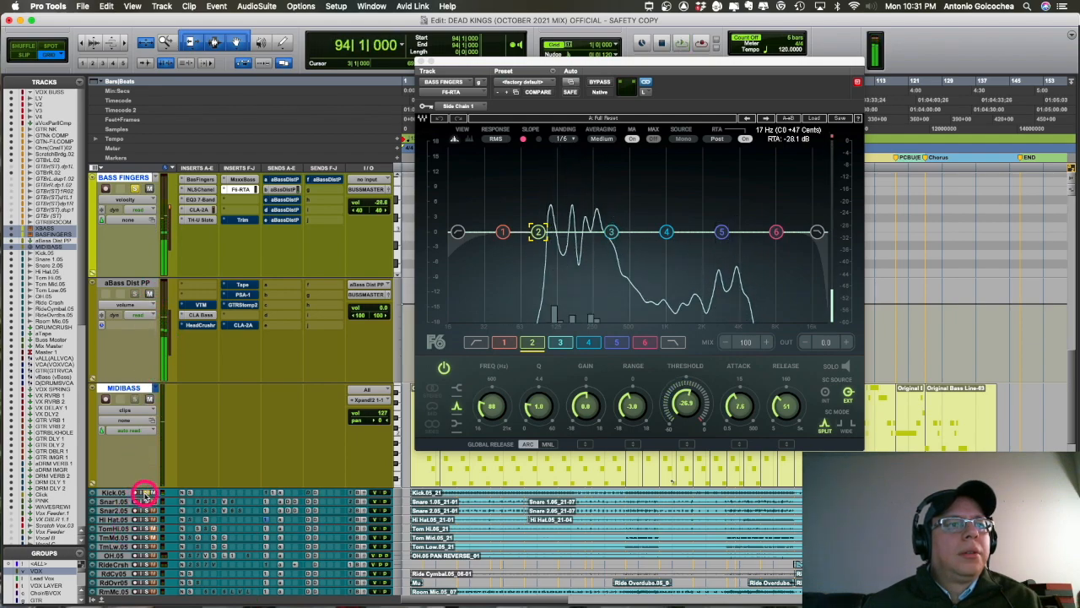
# Solo XBASS and BASS FINGERS, play from the Bridge, and take the Virtual Tape Machines insert on aBass Dist PP out of bypass
pyautogui.scroll(3, 145, 290)
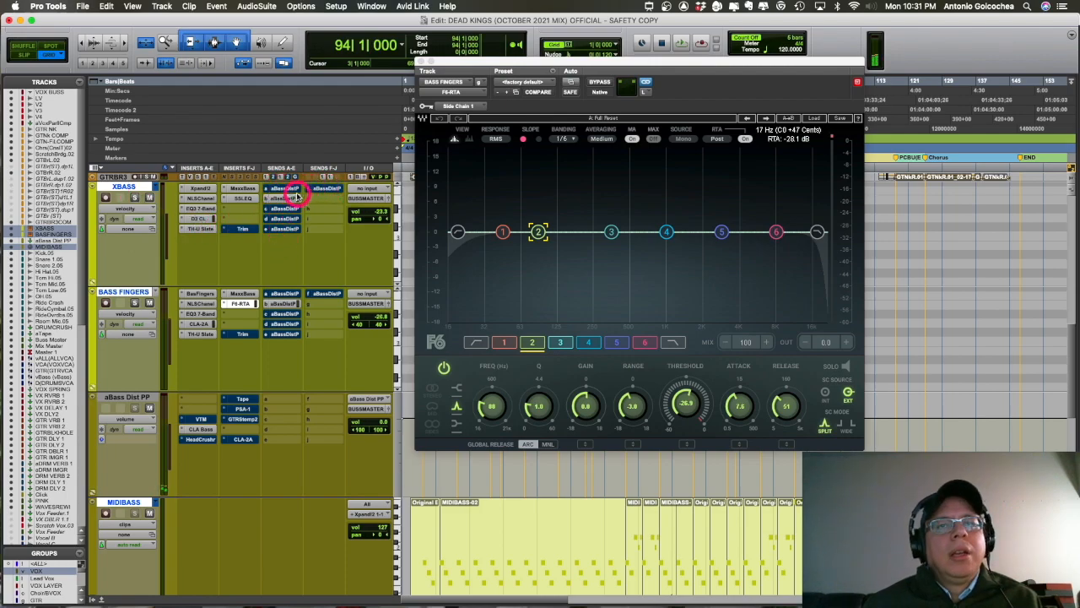
pyautogui.click(203, 420)
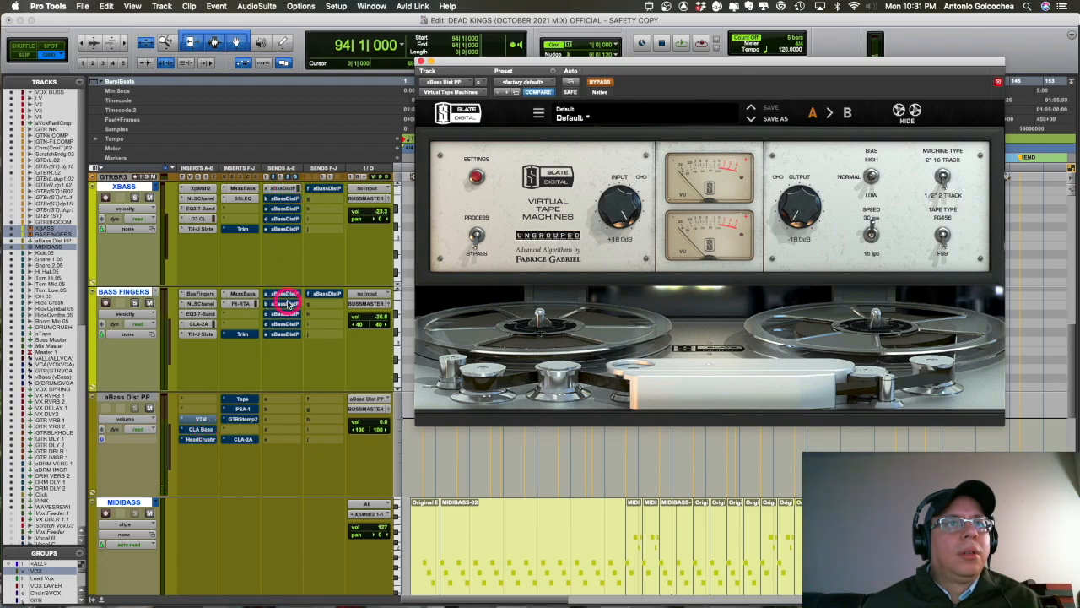
pyautogui.click(135, 221)
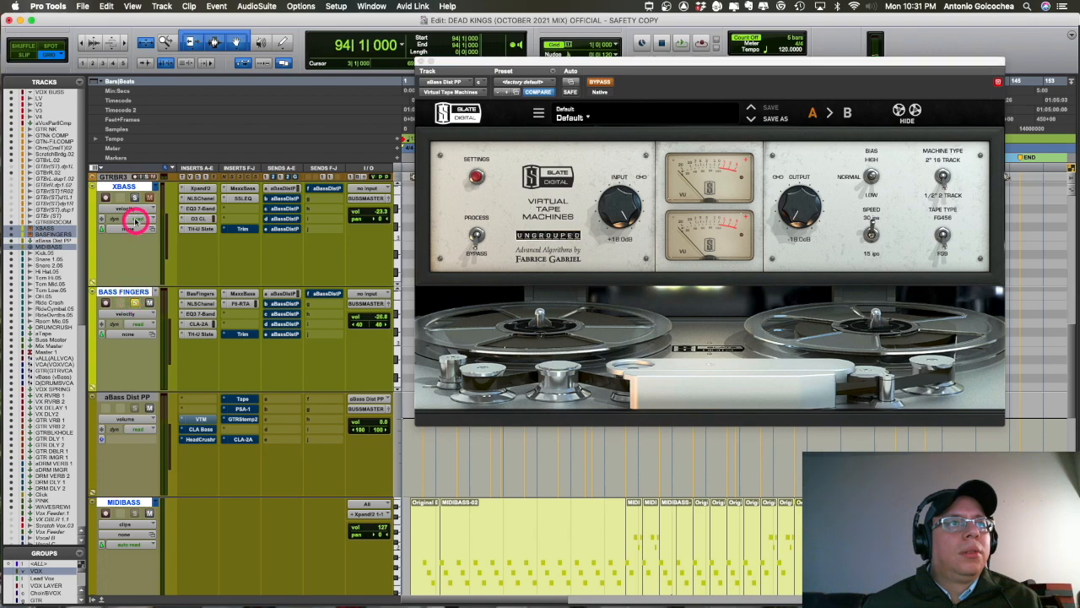
pyautogui.click(147, 402)
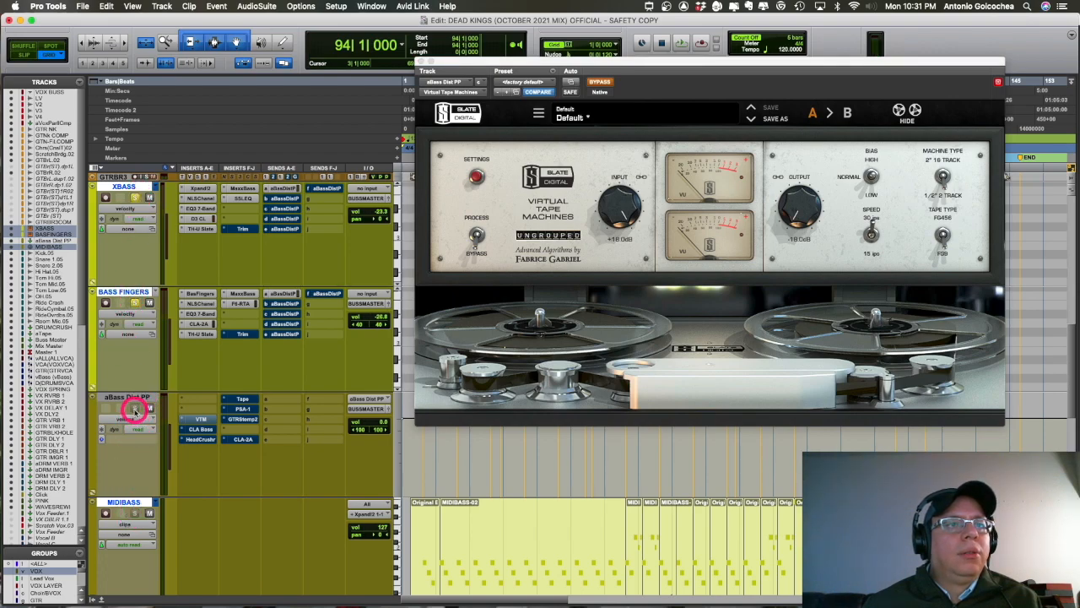
pyautogui.press('space')
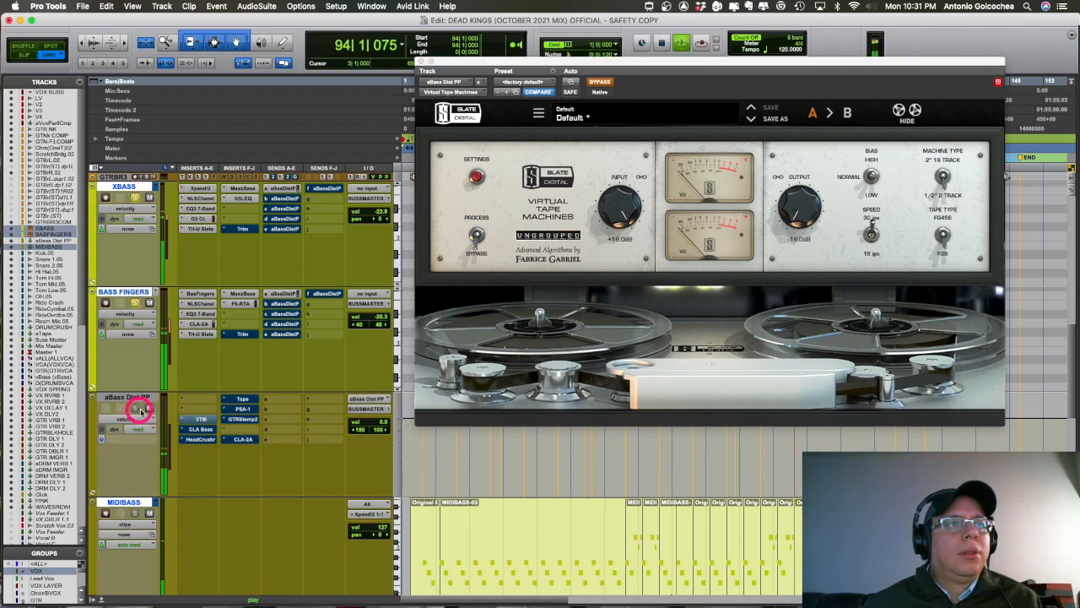
pyautogui.keyDown('super'); pyautogui.click(206, 420); pyautogui.keyUp('super')
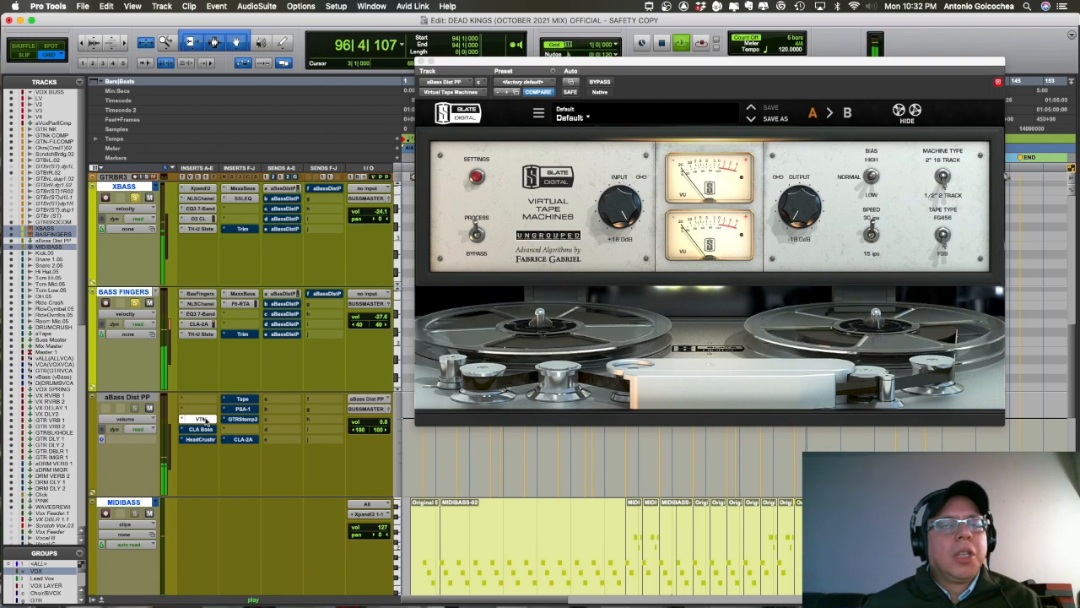
# Bypass Virtual Tape Machines on aBass Dist PP during playback and mute send A on BASS FINGERS
pyautogui.keyDown('super'); pyautogui.click(239, 333); pyautogui.keyUp('super')
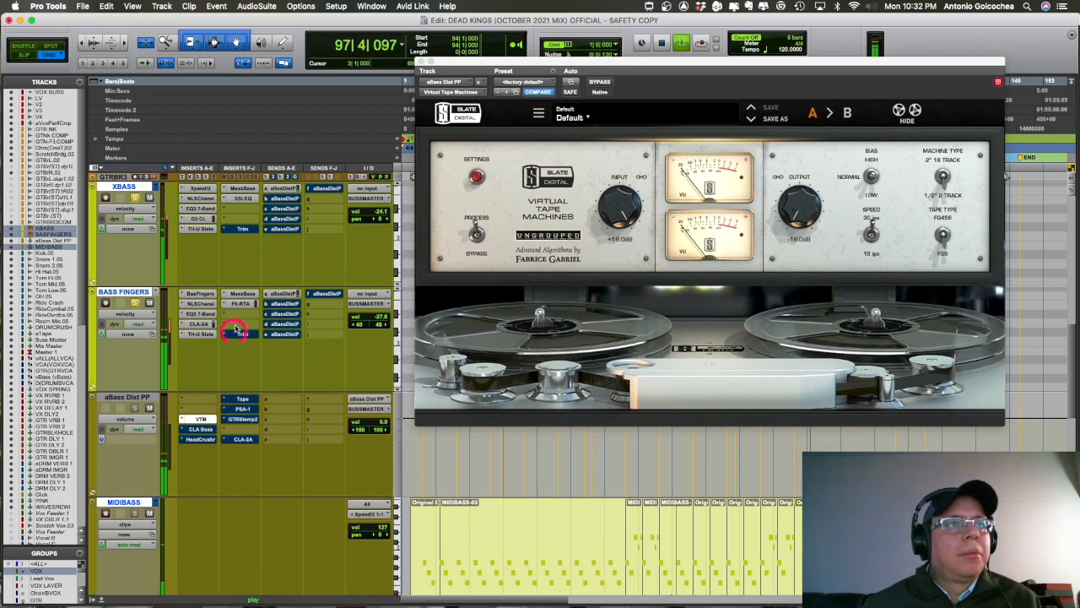
pyautogui.keyDown('super'); pyautogui.click(285, 304); pyautogui.keyUp('super')
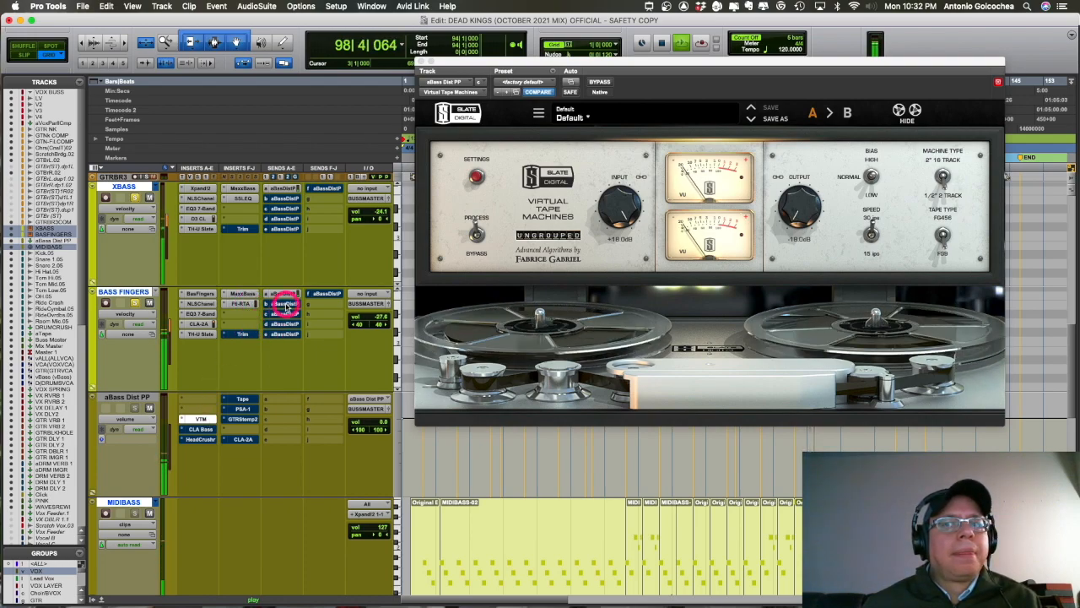
pyautogui.keyDown('super'); pyautogui.click(203, 419); pyautogui.keyUp('super')
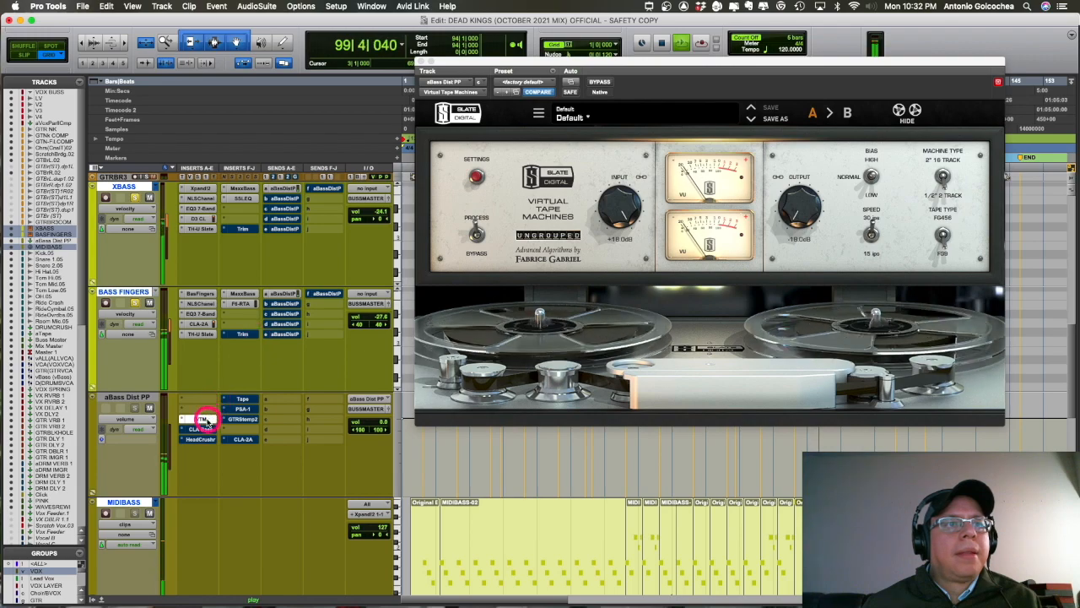
pyautogui.keyDown('super'); pyautogui.click(281, 293); pyautogui.keyUp('super')
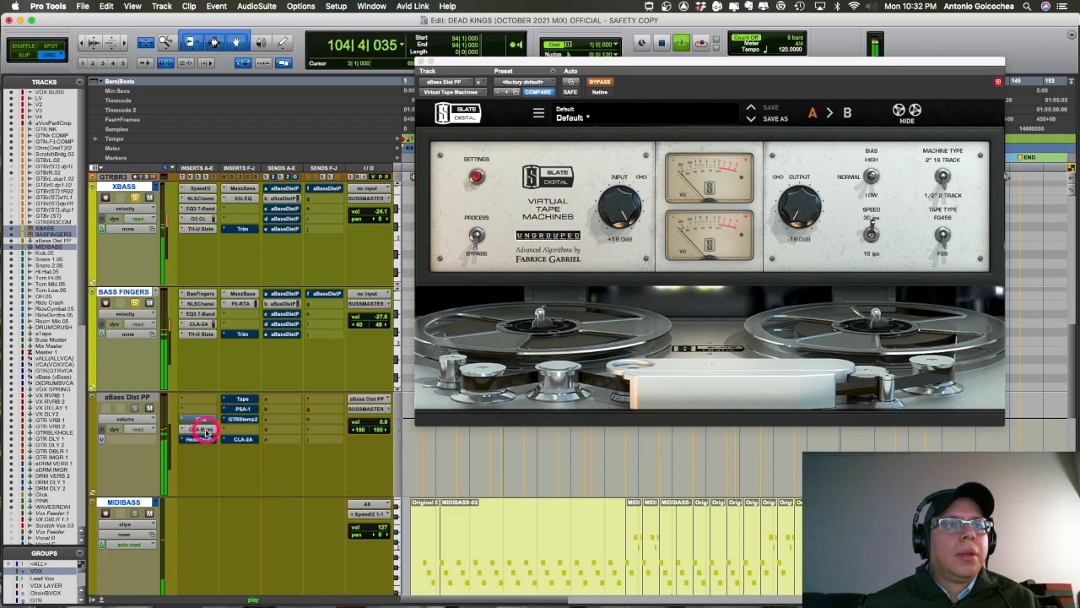
# Review the Compress fader of CLA Bass on aBass Dist PP, then close its window and bypass the plug-in
pyautogui.click(206, 431)
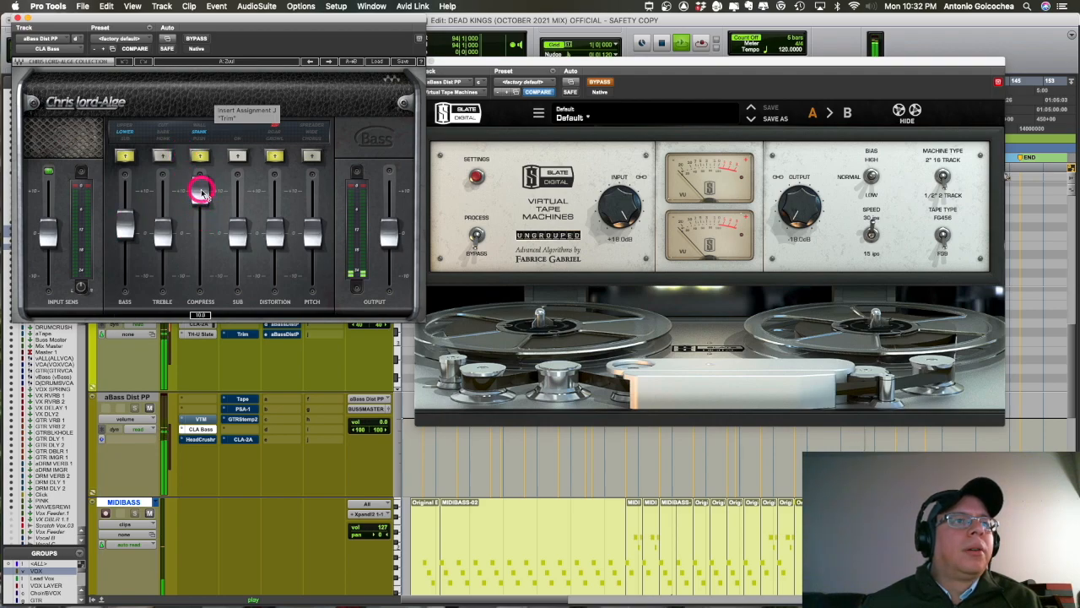
pyautogui.moveTo(201, 192); pyautogui.dragTo(202, 183)
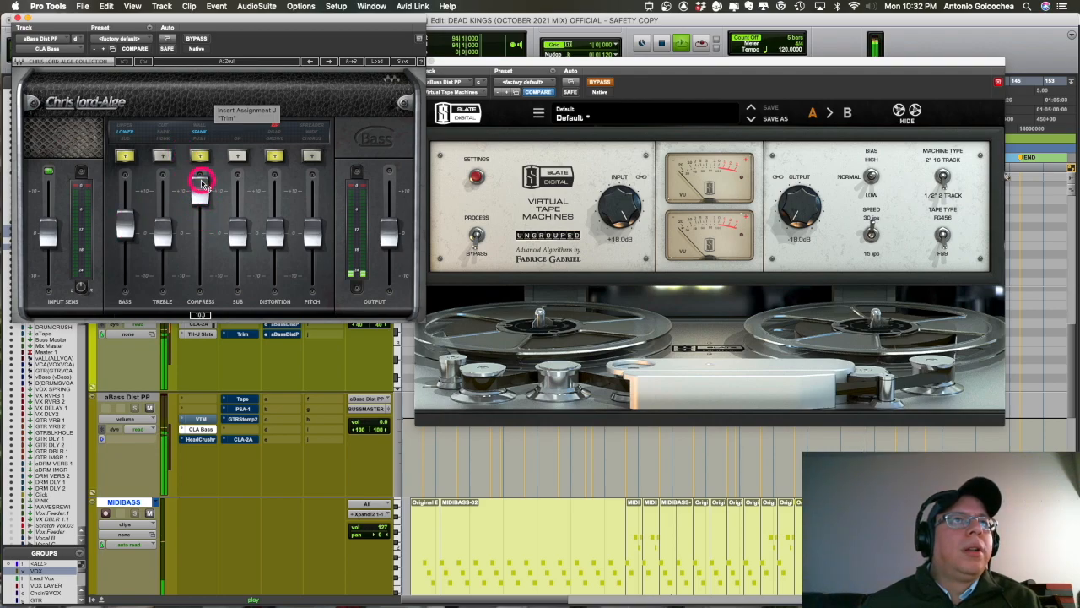
pyautogui.click(20, 20)
pyautogui.click(203, 429)
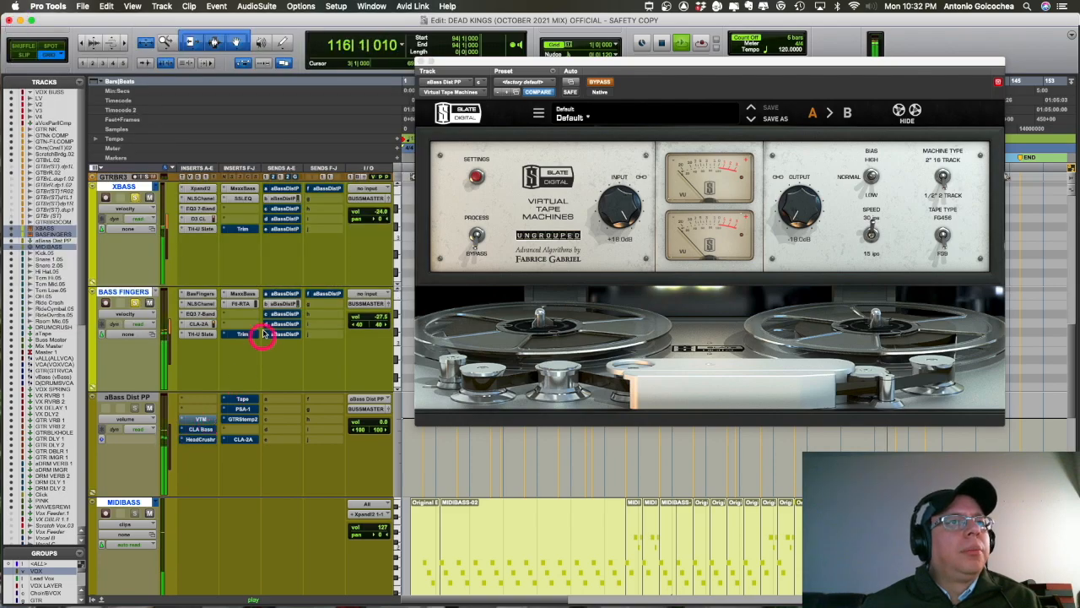
# Unmute send C on XBASS and review Head Crusher's Output setting on aBass Dist PP, closing the Virtual Tape Machines and Head Crusher windows
pyautogui.click(281, 209)
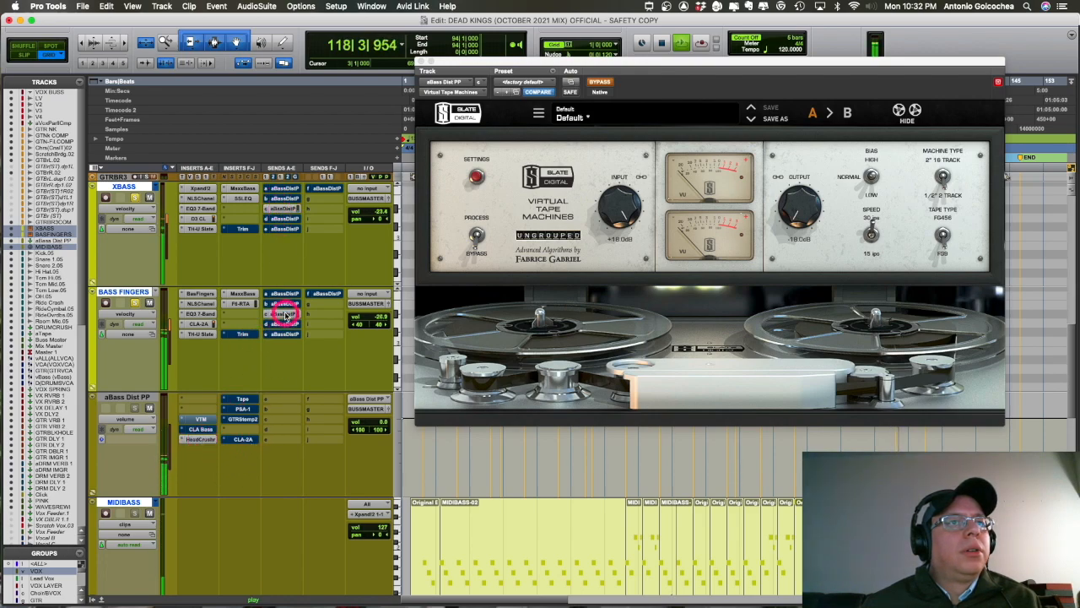
pyautogui.click(201, 439)
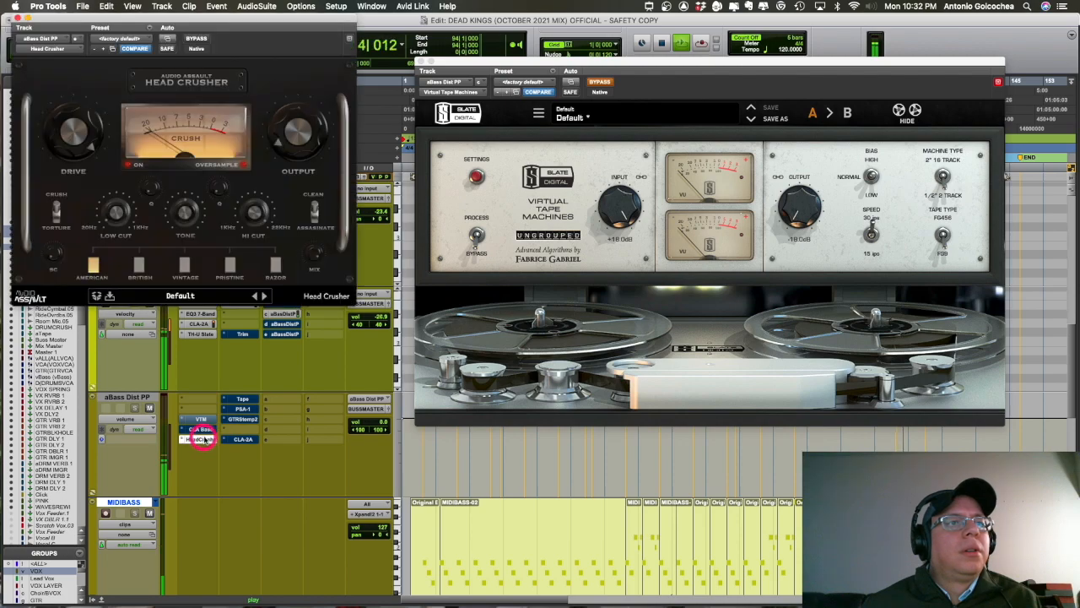
pyautogui.click(423, 62)
pyautogui.moveTo(191, 18); pyautogui.dragTo(587, 118)
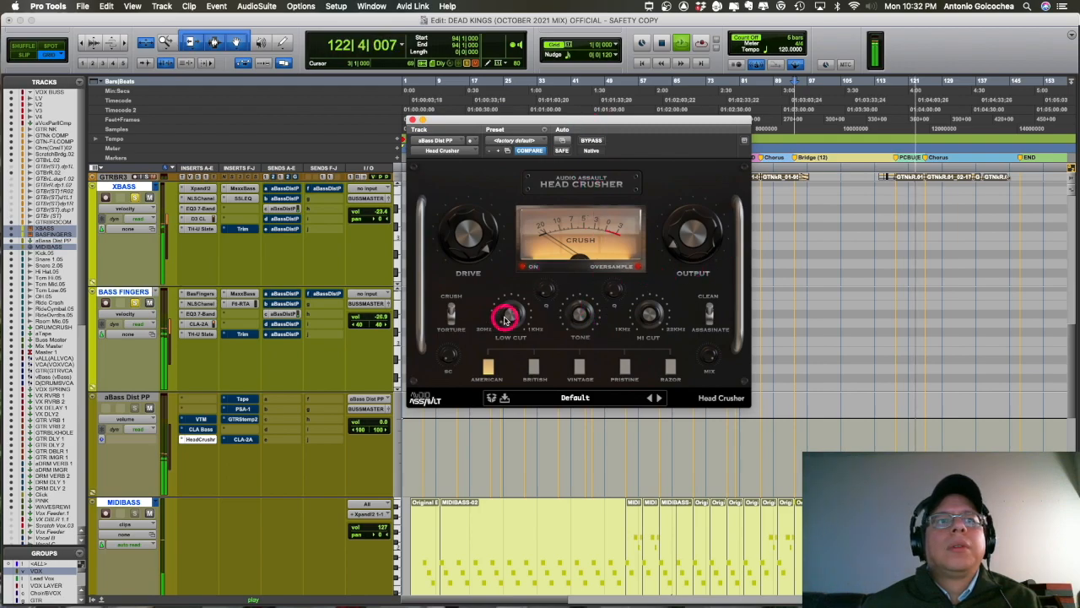
pyautogui.moveTo(697, 240)
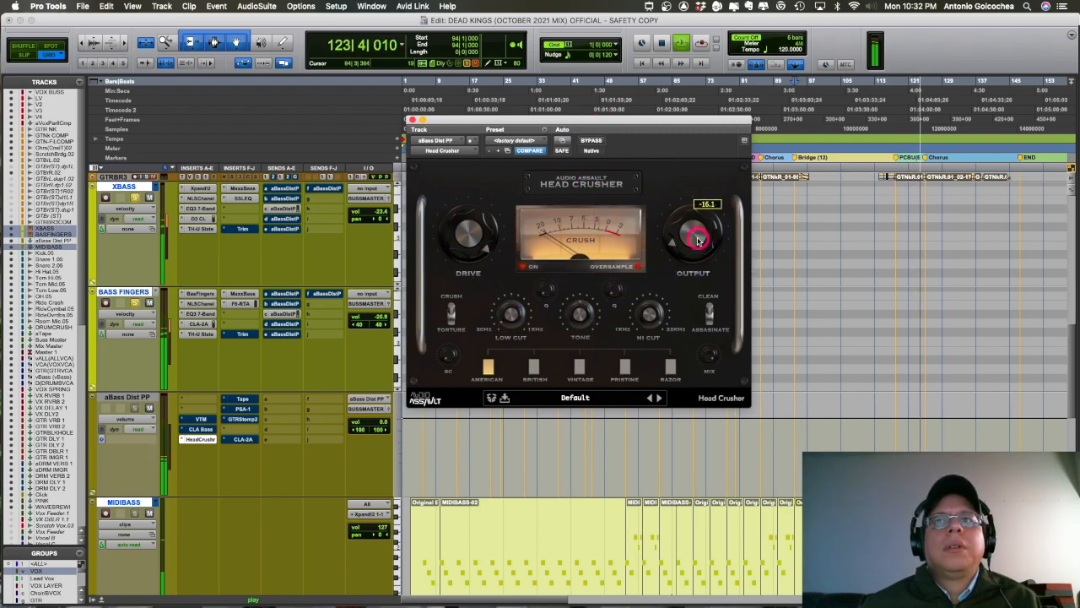
pyautogui.moveTo(697, 237)
pyautogui.mouseDown()
pyautogui.moveTo(697, 203)
pyautogui.moveTo(693, 234)
pyautogui.mouseUp()
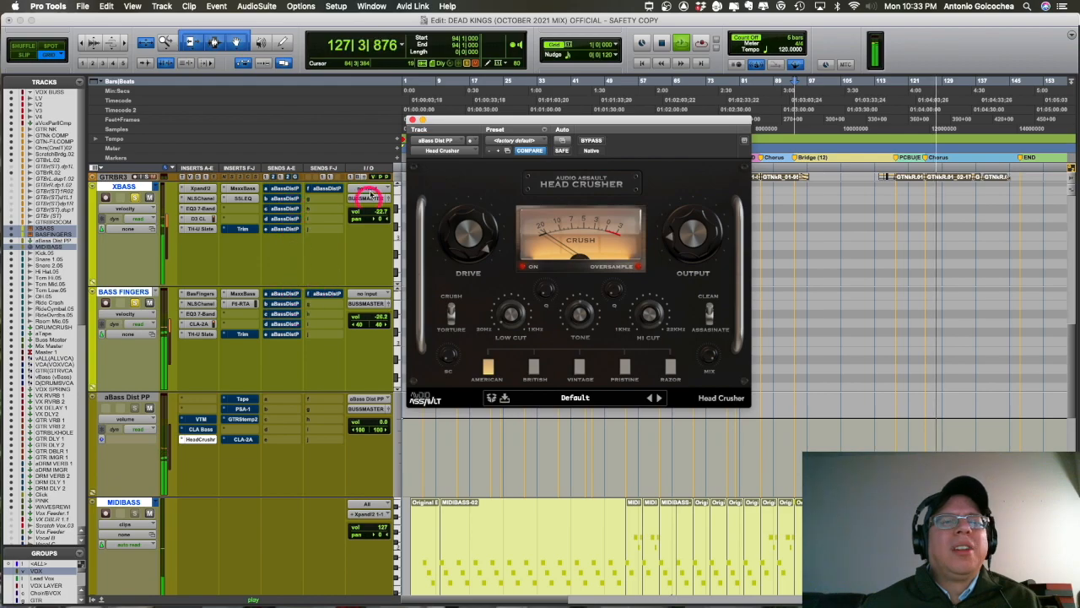
pyautogui.click(412, 119)
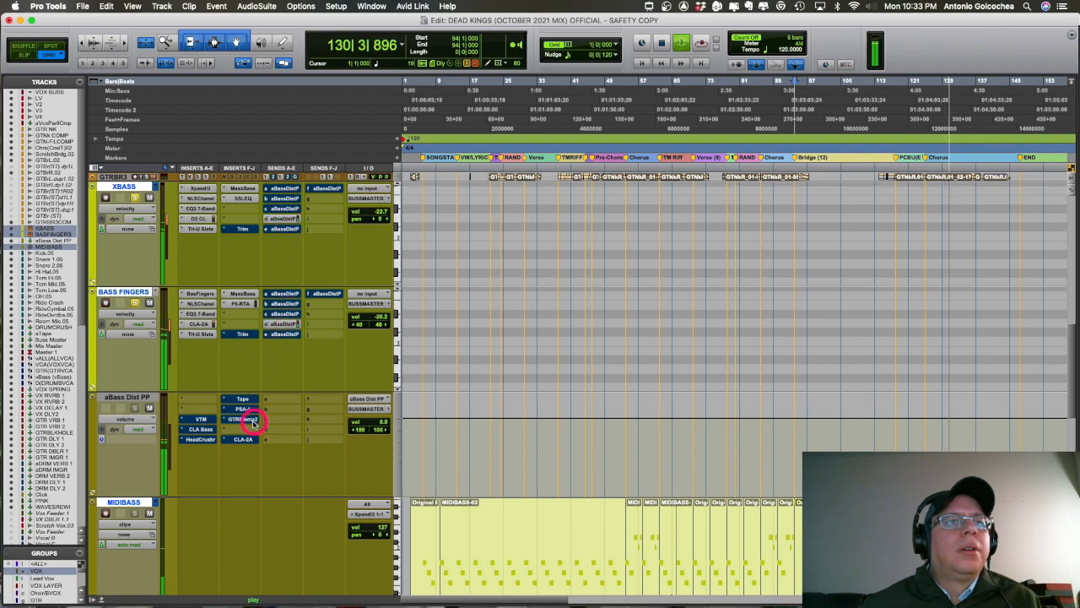
# Take Tape on aBass Dist PP out of bypass and play the soloed XBASS and BASS FINGERS from the Bridge
pyautogui.press('space')
pyautogui.moveTo(250, 422); pyautogui.dragTo(247, 412)
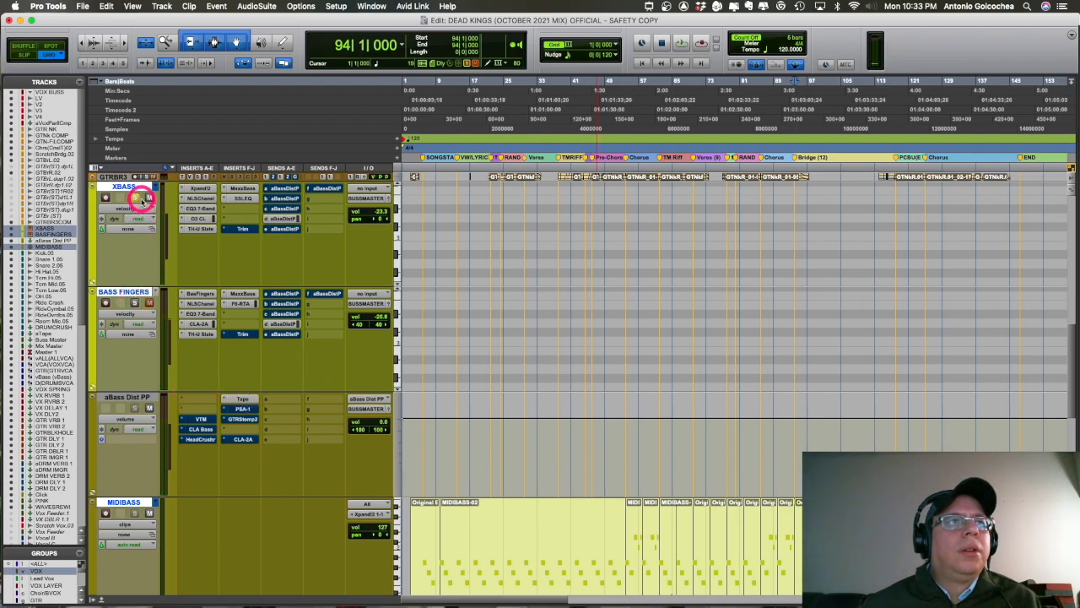
pyautogui.press('space')
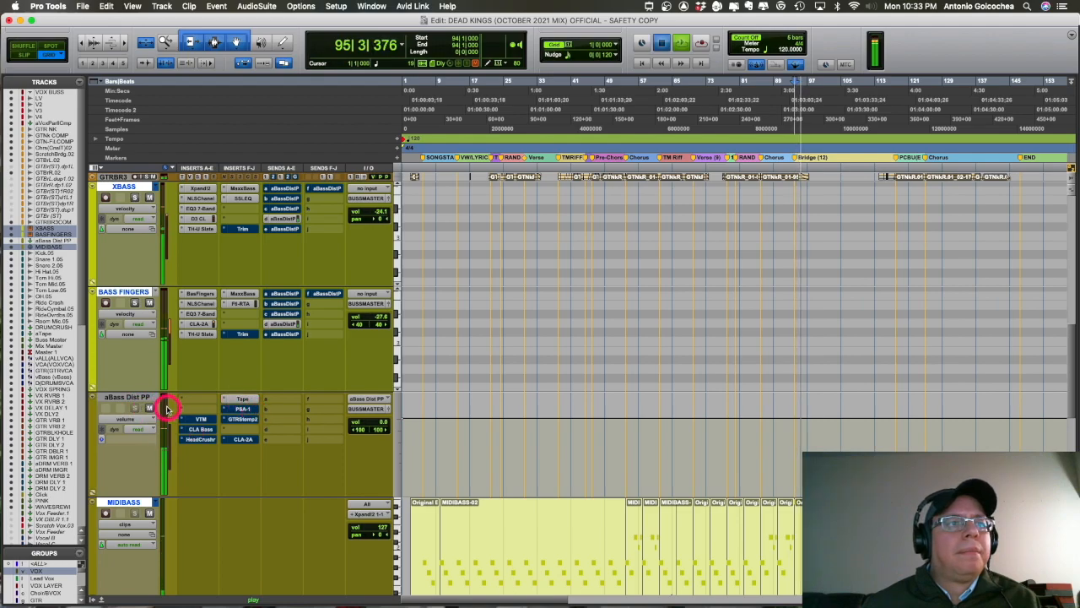
pyautogui.press('space')
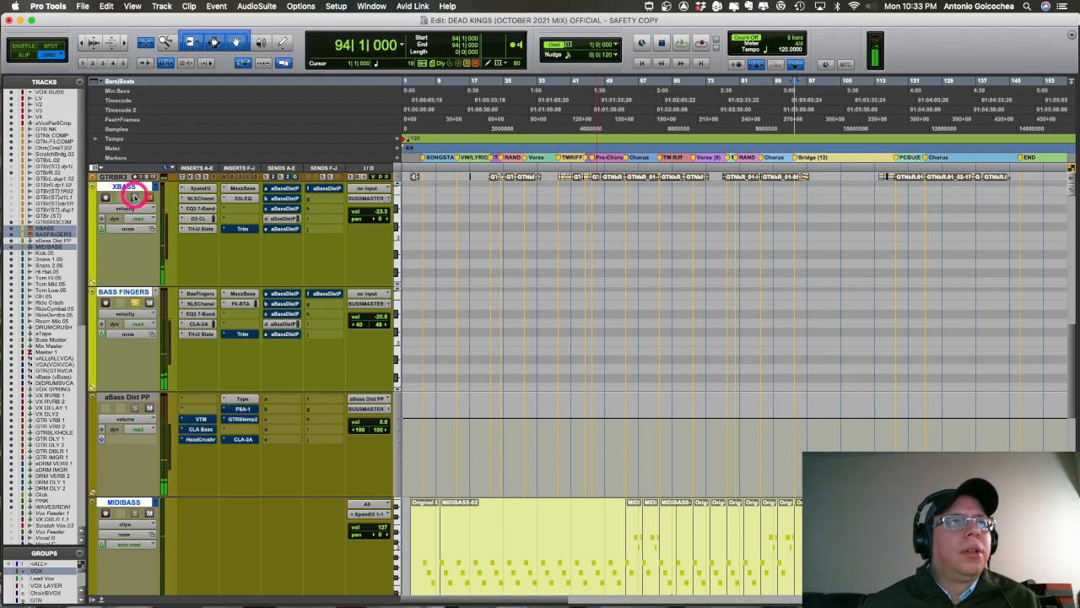
pyautogui.press('space')
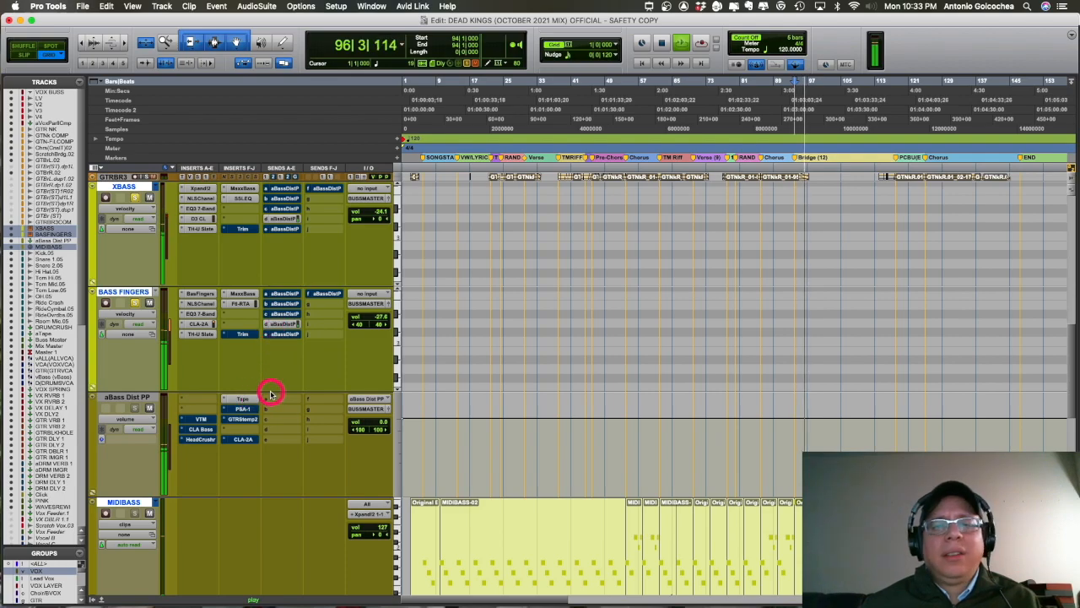
# Open Tape's remote control section on aBass Dist PP, raise the master input and set the output to -22.7 dB
pyautogui.click(246, 402)
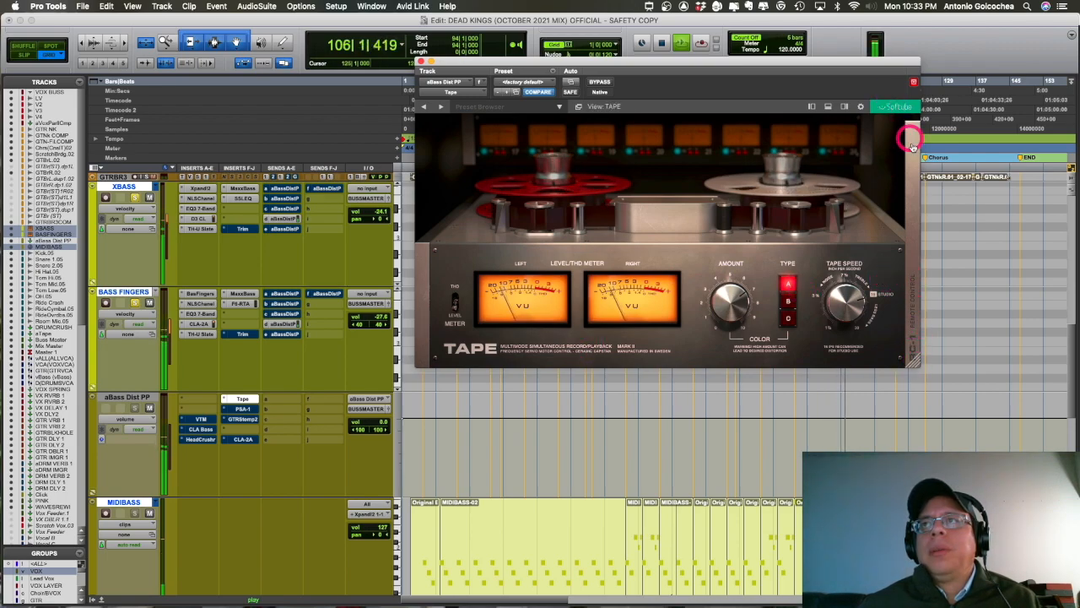
pyautogui.click(908, 320)
pyautogui.moveTo(836, 265); pyautogui.dragTo(875, 248)
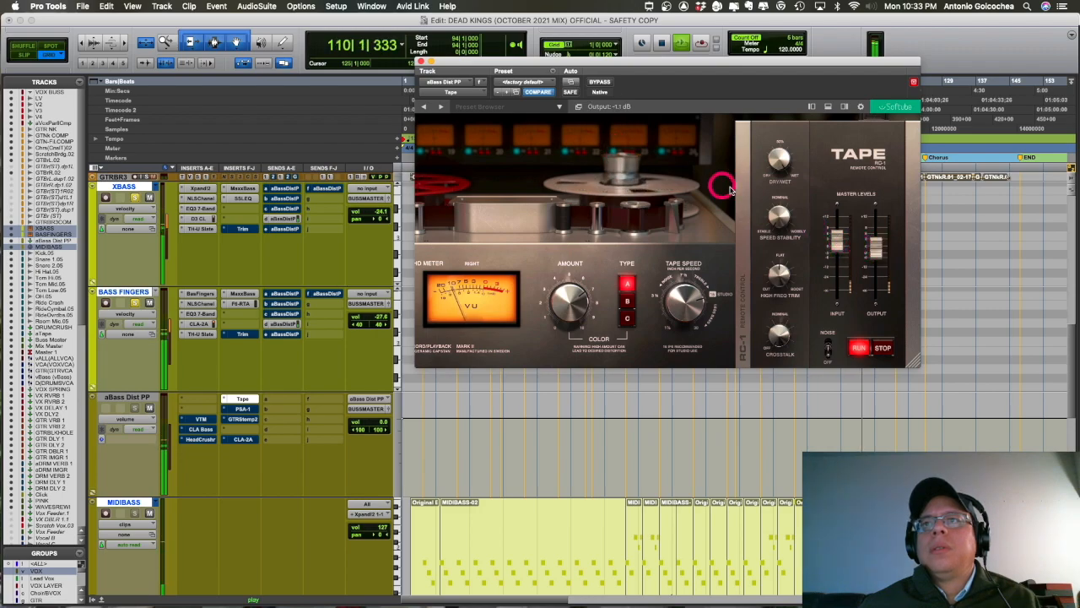
pyautogui.moveTo(838, 242); pyautogui.dragTo(839, 205)
pyautogui.moveTo(887, 262)
pyautogui.mouseDown()
pyautogui.moveTo(874, 250)
pyautogui.moveTo(874, 276)
pyautogui.mouseUp()
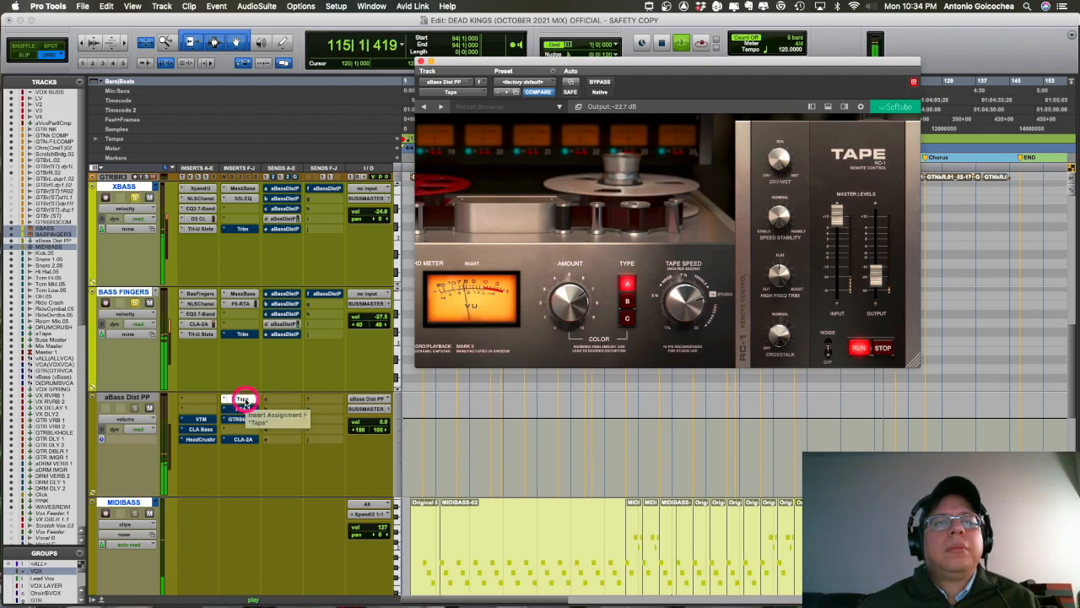
# Replay the Bridge through Tape, then bypass Tape and mute send D on XBASS and BASS FINGERS
pyautogui.press('space')
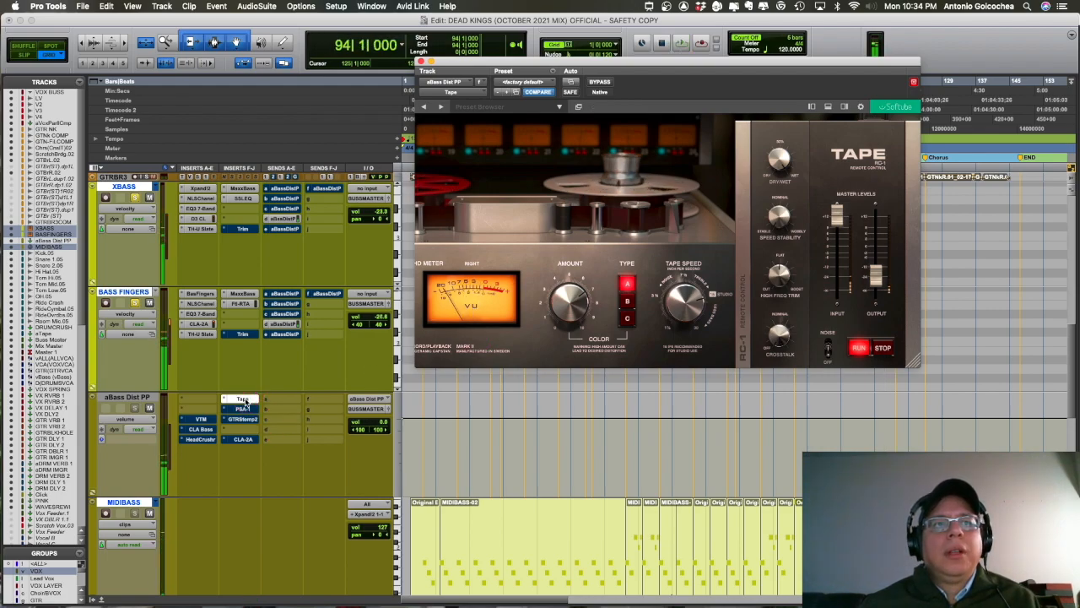
pyautogui.press('space')
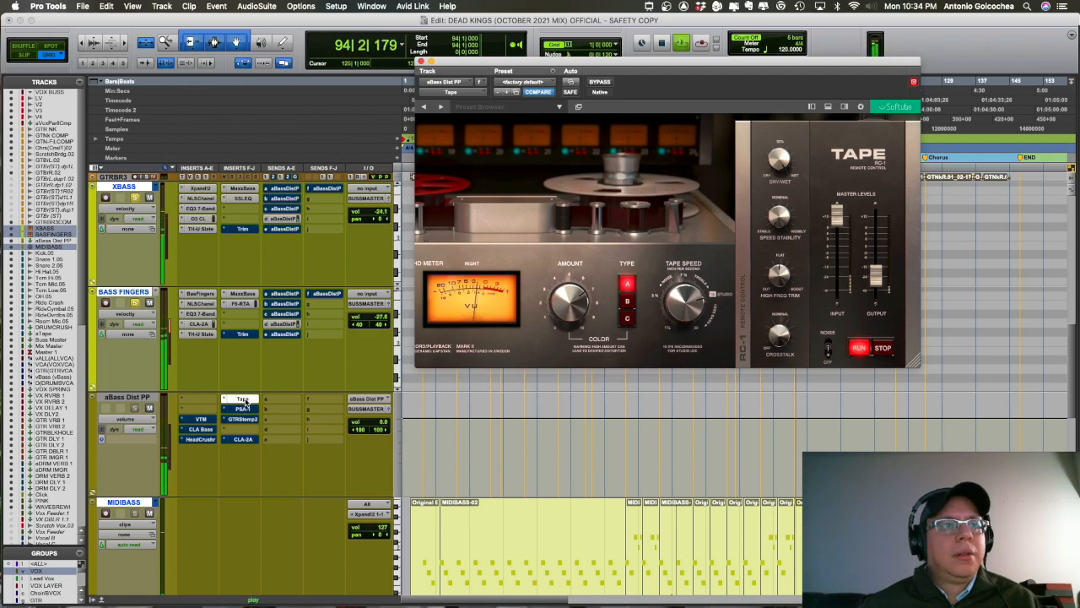
pyautogui.press('space')
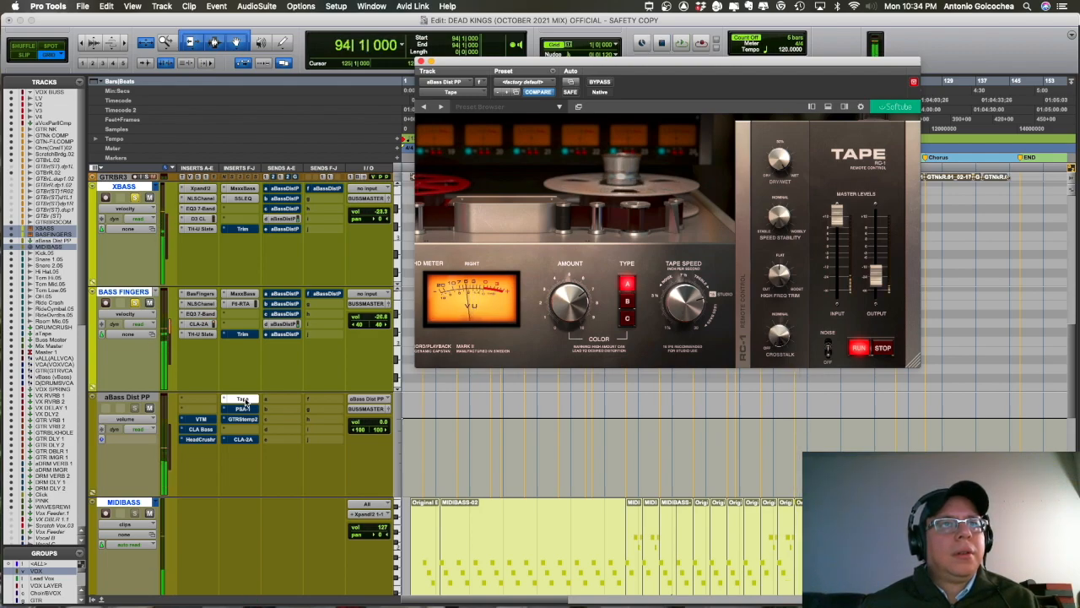
pyautogui.keyDown('super'); pyautogui.click(242, 399); pyautogui.keyUp('super')
pyautogui.keyDown('super'); pyautogui.click(285, 218); pyautogui.keyUp('super')
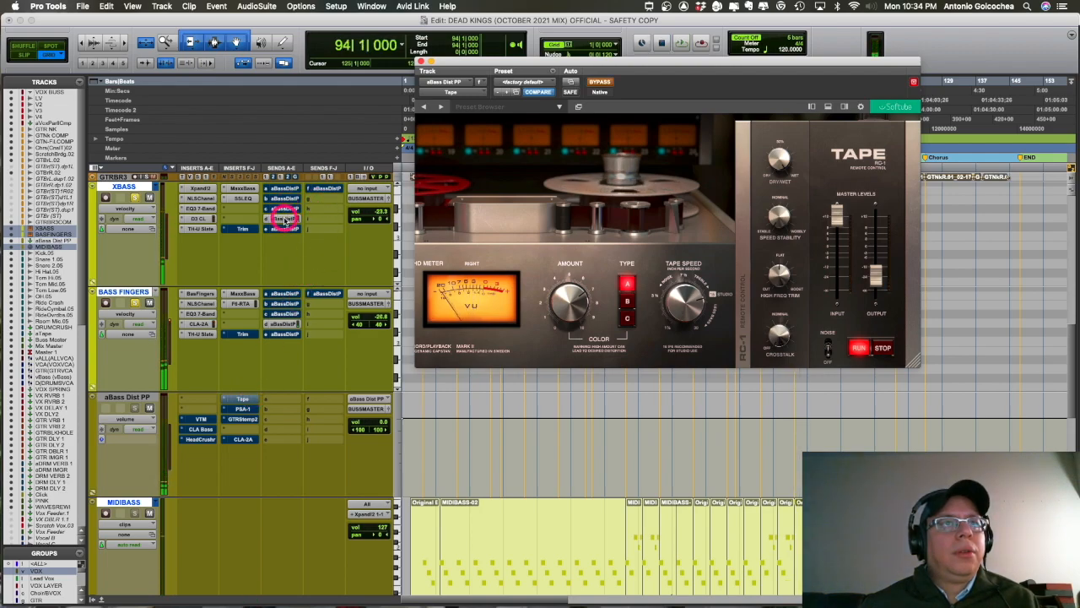
pyautogui.keyDown('super'); pyautogui.click(284, 326); pyautogui.keyUp('super')
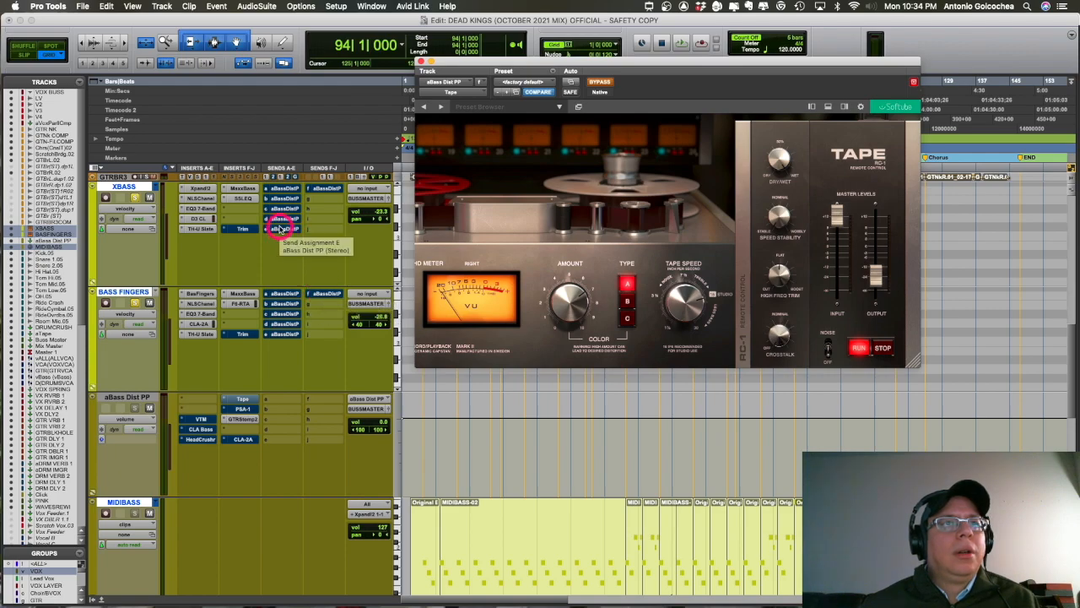
# Unmute send F on XBASS and BASS FINGERS, then play from the Bridge with GTR Stomp 2 open on aBass Dist PP
pyautogui.keyDown('super'); pyautogui.click(326, 188); pyautogui.keyUp('super')
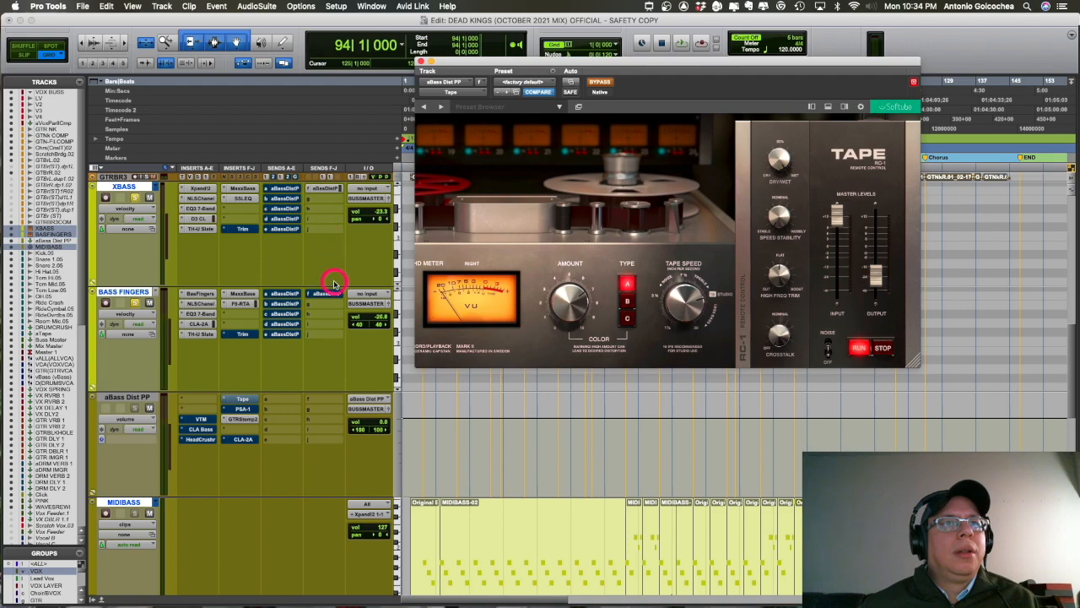
pyautogui.press('space')
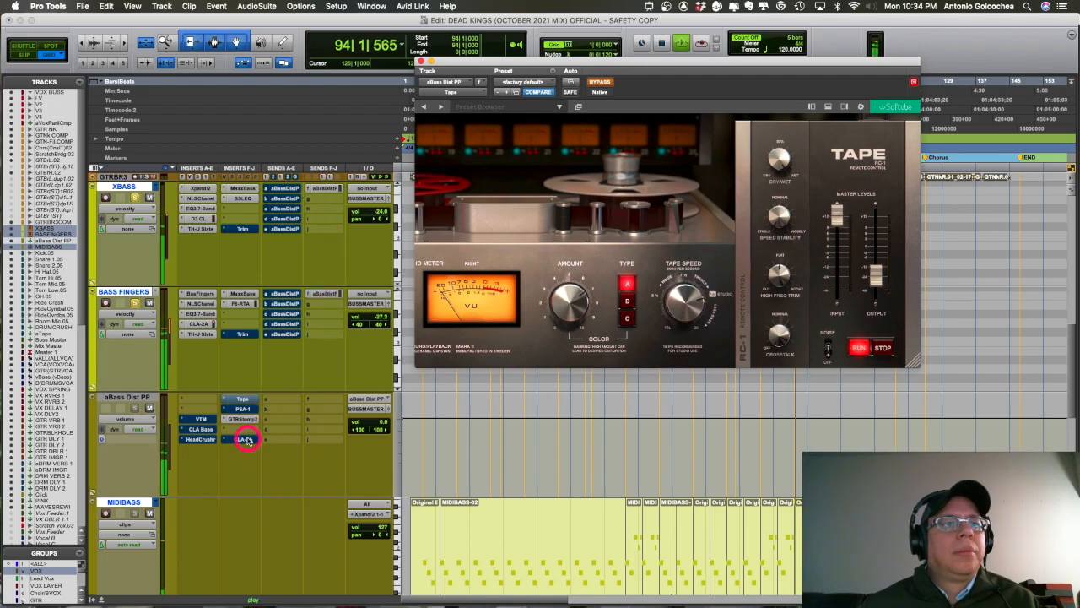
pyautogui.click(243, 419)
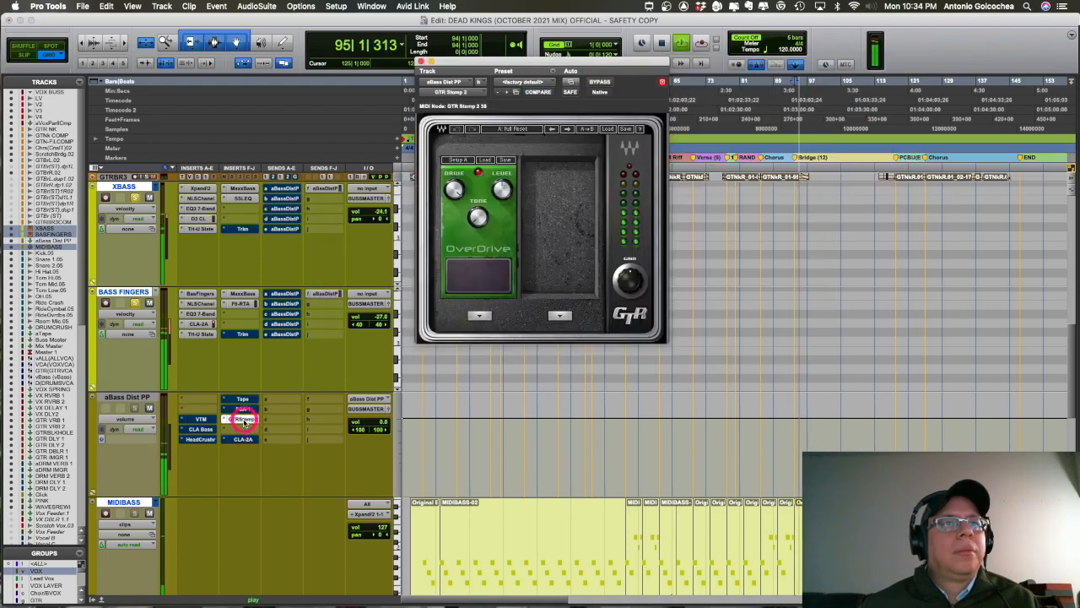
# Toggle the mute on aBass Dist PP to compare the GTR Stomp 2 overdrive, solo the track and stop playback
pyautogui.click(151, 408)
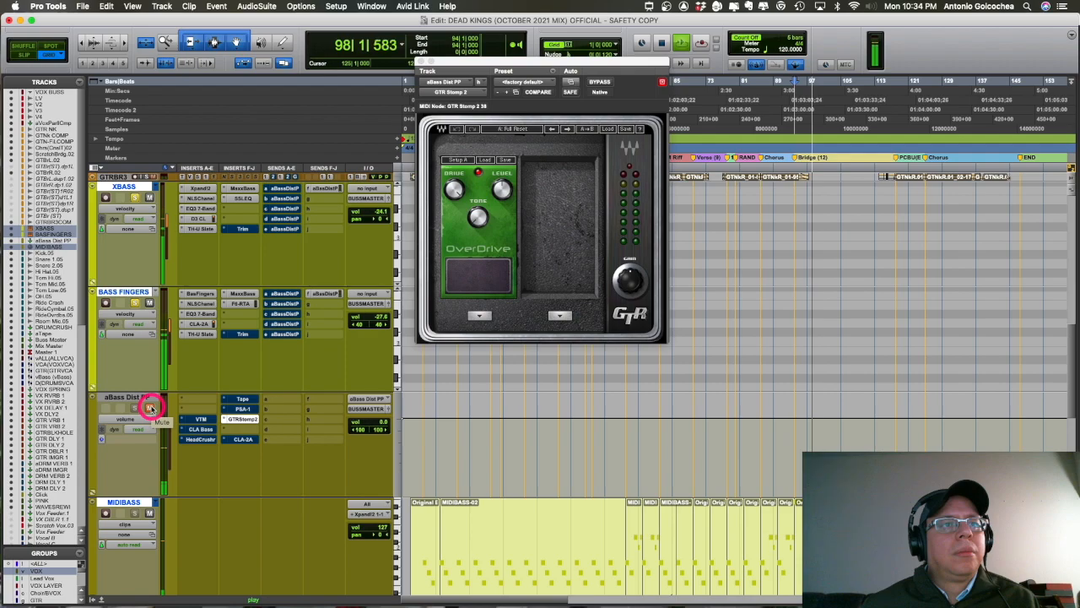
pyautogui.click(151, 408)
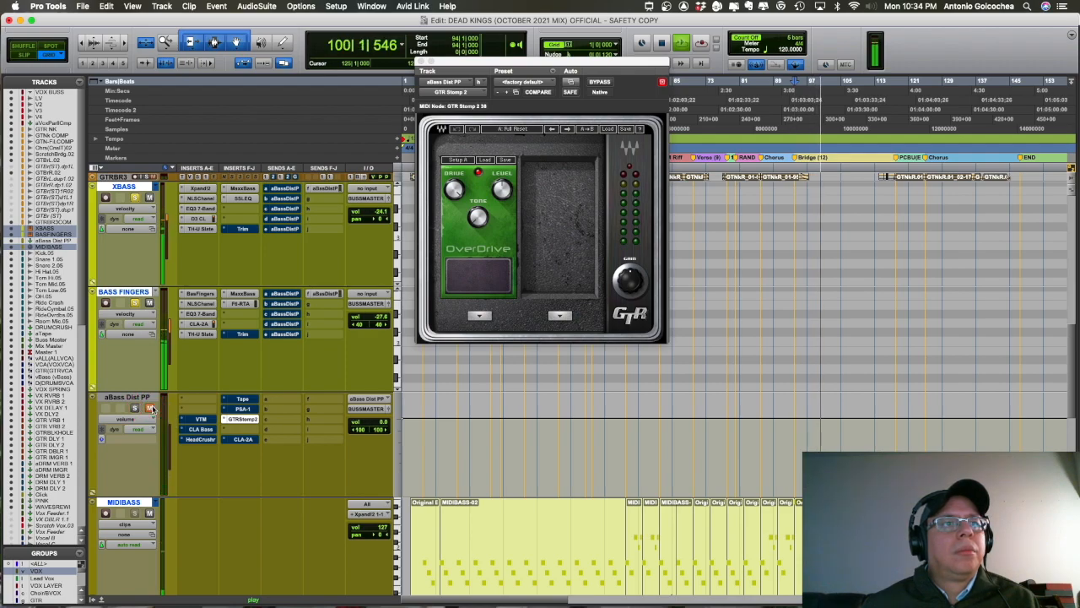
pyautogui.click(134, 409)
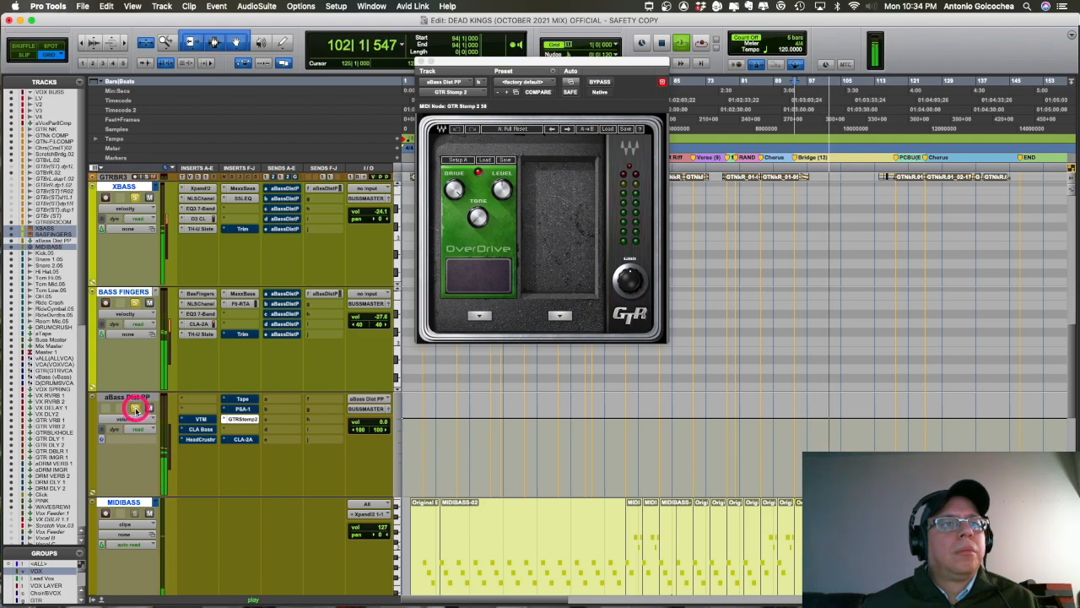
pyautogui.press('space')
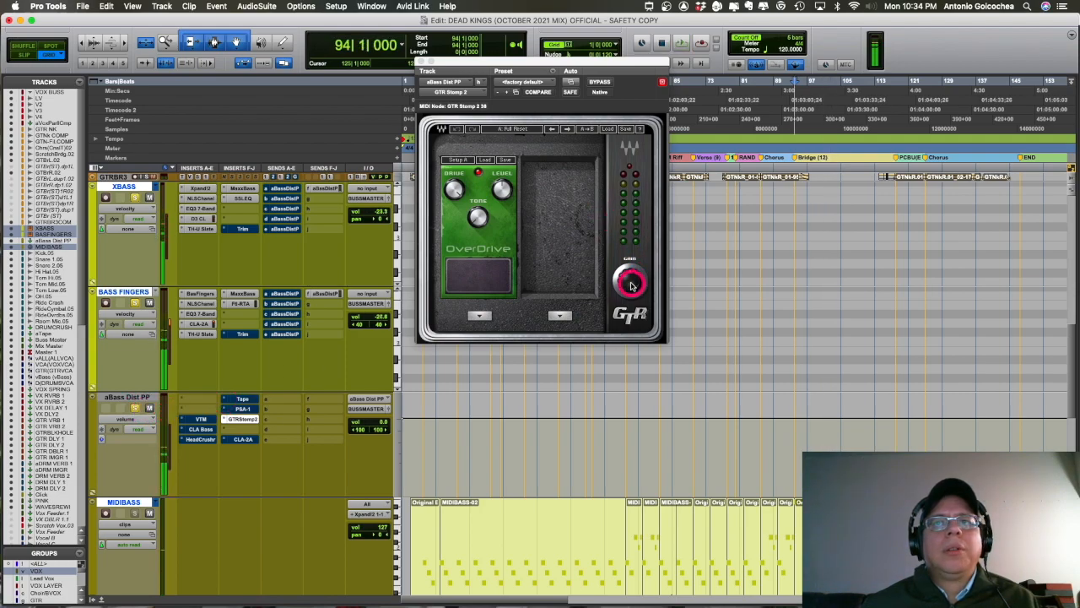
# Play again from the Bridge and mute aBass Dist PP to hear the bass tracks without the distortion
pyautogui.press('space')
pyautogui.click(618, 357)
pyautogui.click(628, 275)
pyautogui.click(355, 421)
pyautogui.click(150, 409)
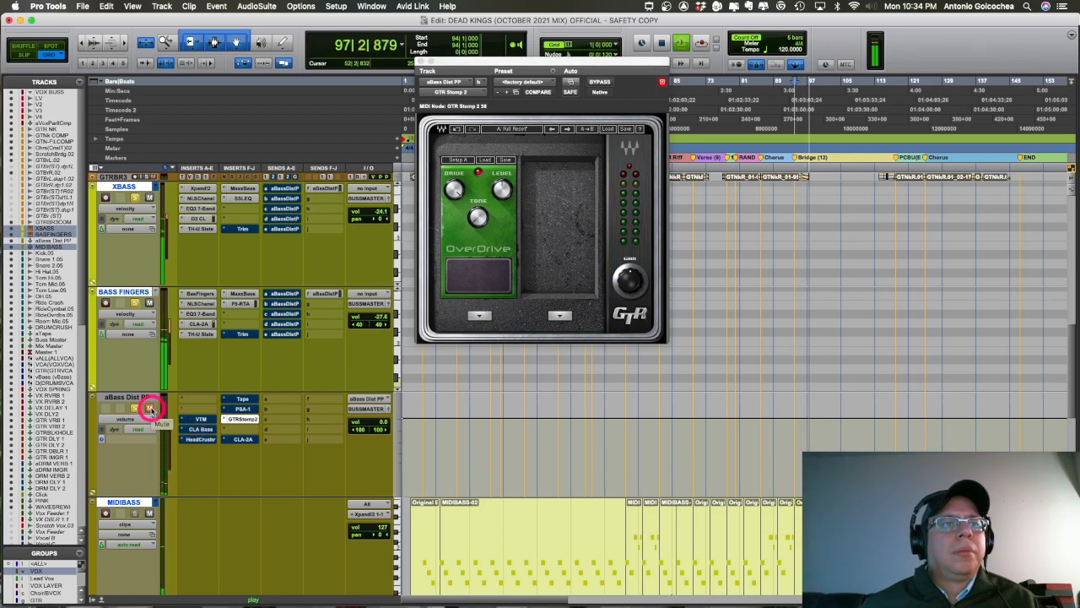
# Stop playback, bypass GTR Stomp 2 on aBass Dist PP and mute send F on XBASS and BASS FINGERS
pyautogui.press('space')
pyautogui.click(241, 416)
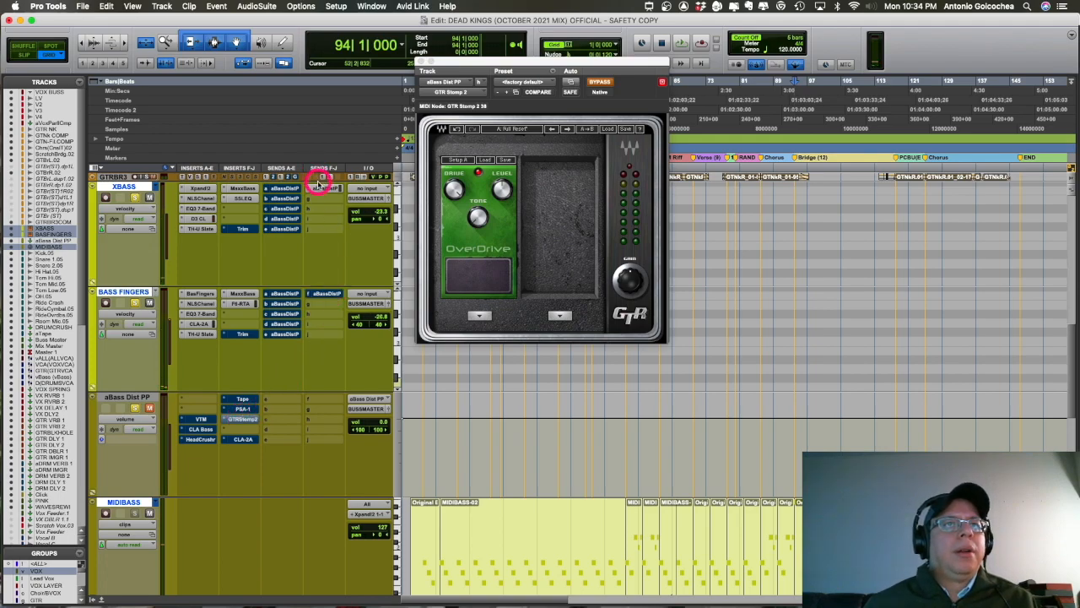
pyautogui.moveTo(322, 191); pyautogui.dragTo(285, 196)
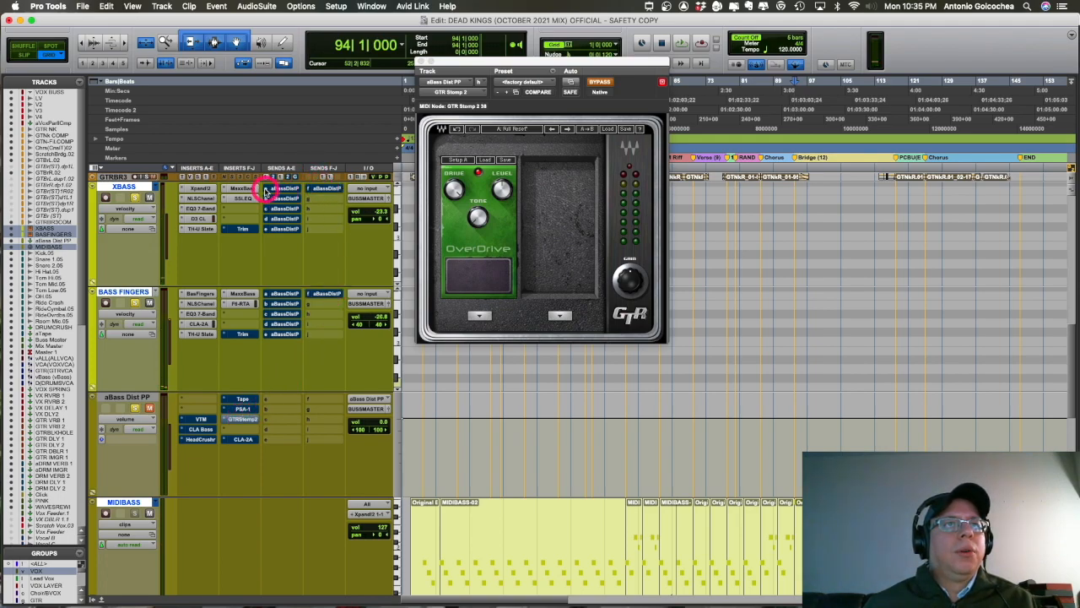
# Expand the send controls on XBASS and BASS FINGERS to inspect sends A and B, then collapse them
pyautogui.click(265, 191)
pyautogui.moveTo(265, 243); pyautogui.dragTo(288, 187)
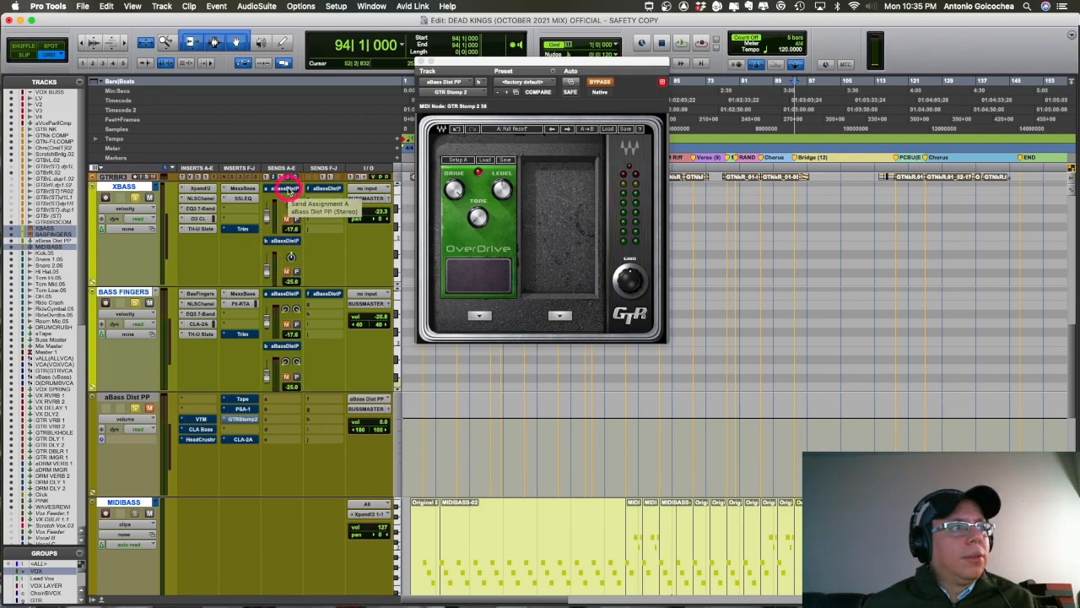
pyautogui.moveTo(289, 193); pyautogui.dragTo(209, 439)
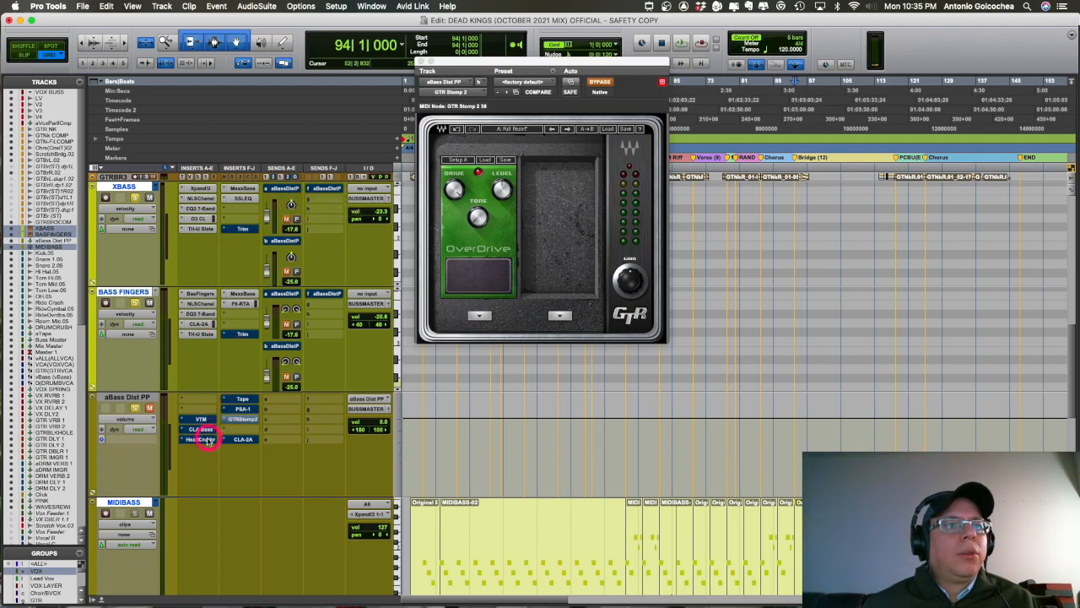
pyautogui.moveTo(254, 245); pyautogui.dragTo(270, 194)
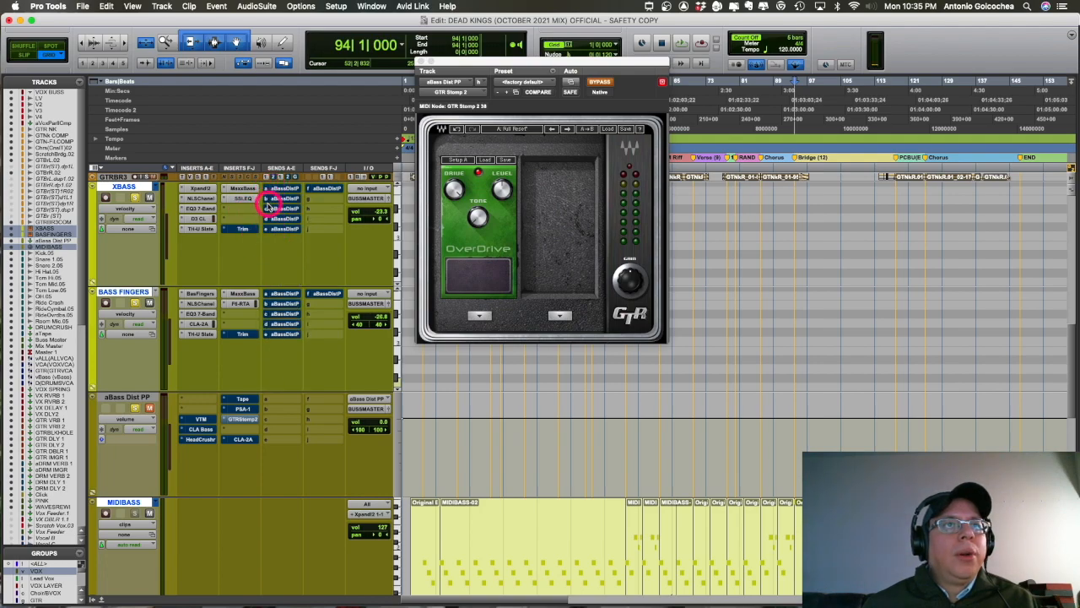
# Close the plug-in window, unmute send B on XBASS and BASS FINGERS and enable CLA Bass on aBass Dist PP
pyautogui.click(422, 62)
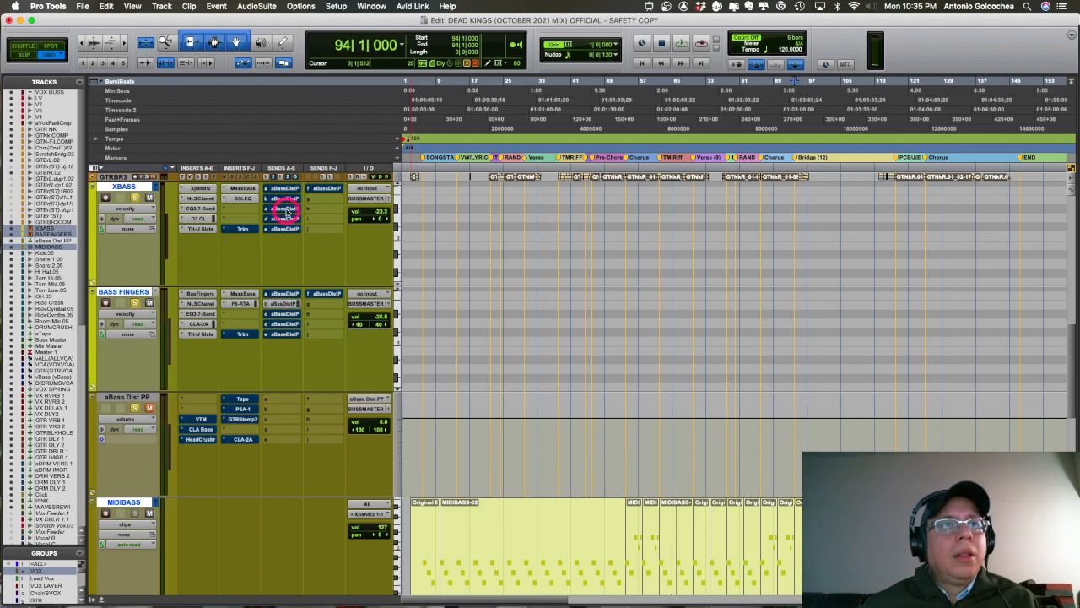
pyautogui.click(179, 438)
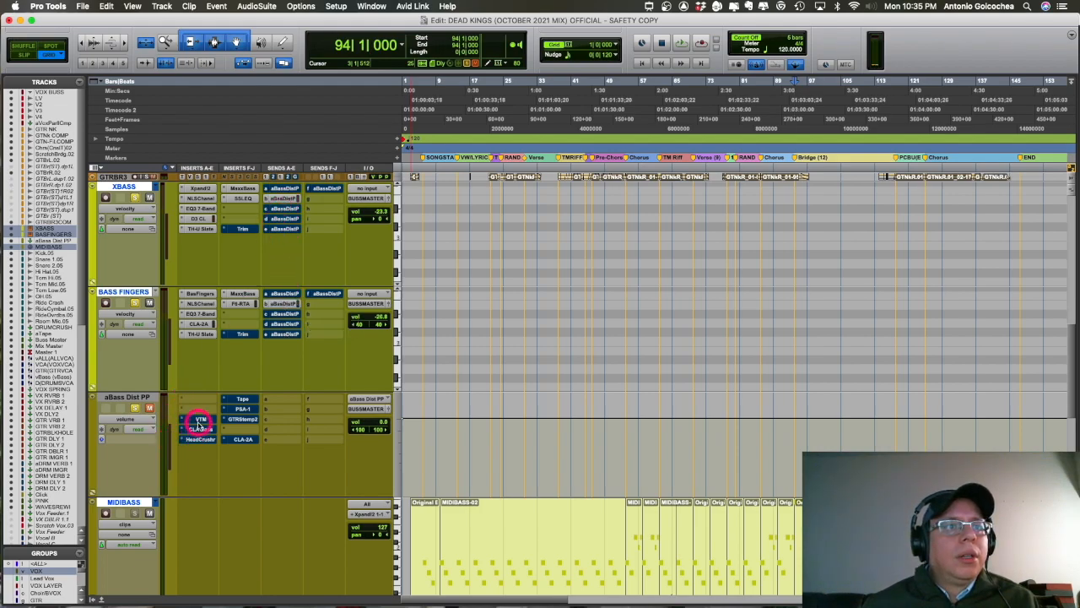
pyautogui.keyDown('super'); pyautogui.click(196, 433); pyautogui.keyUp('super')
# Clear the solos on XBASS, BASS FINGERS and aBass Dist PP, then play the full mix from the Bridge with aBass Dist PP unmuted
pyautogui.click(151, 409)
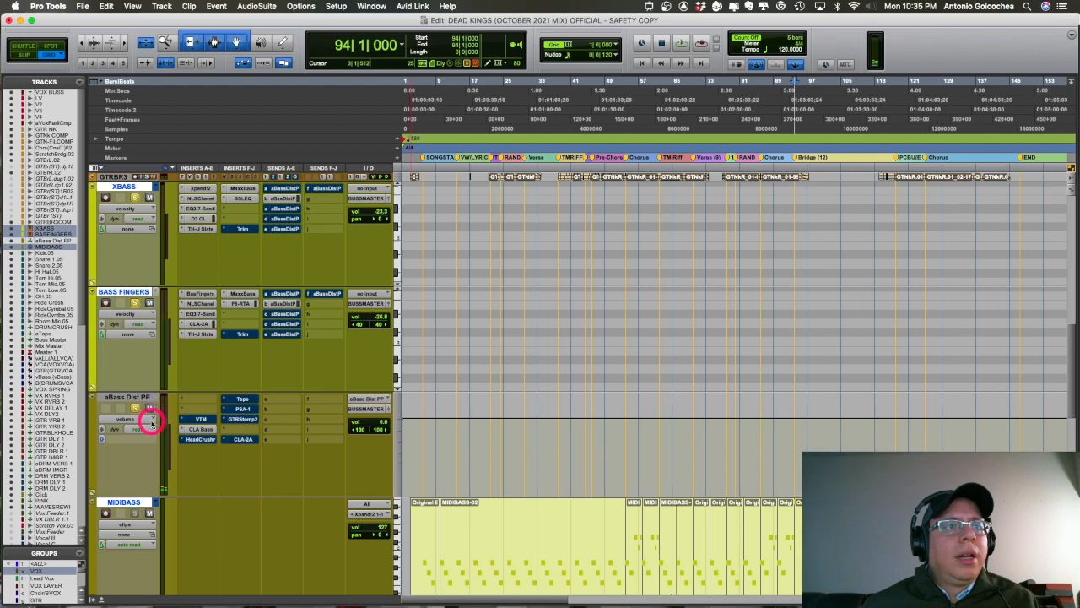
pyautogui.click(138, 409)
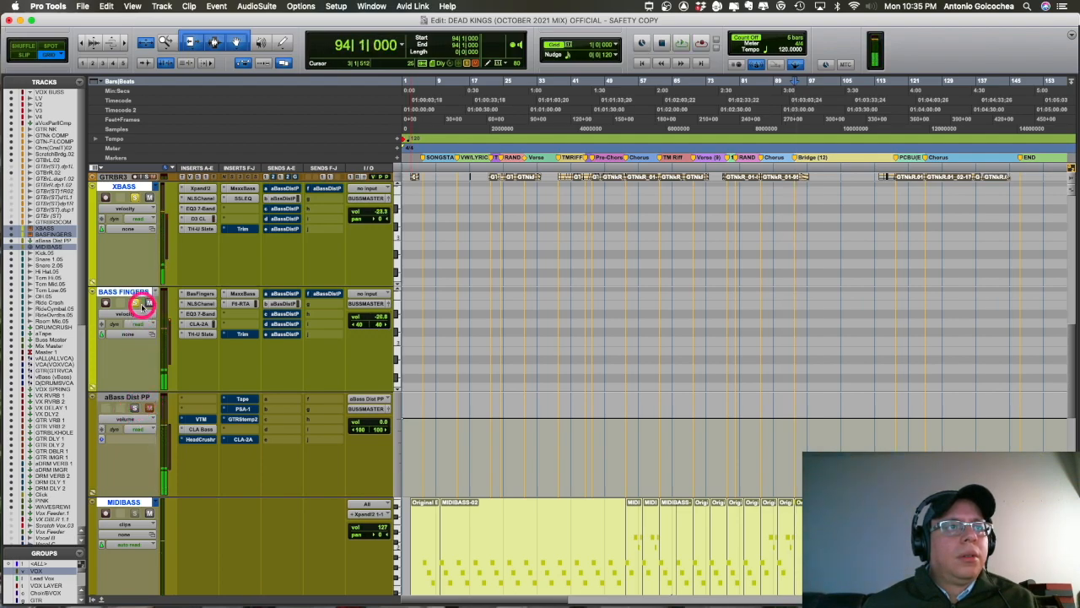
pyautogui.press('space')
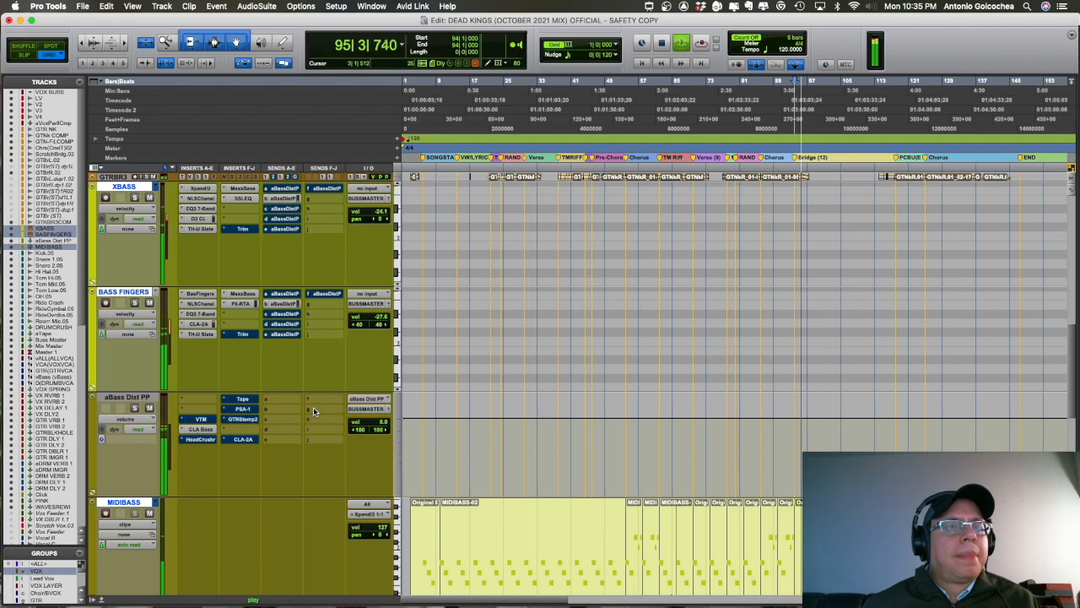
# Compare the Bridge with aBass Dist PP muted and with CLA Bass bypassed, then stop playback
pyautogui.click(149, 409)
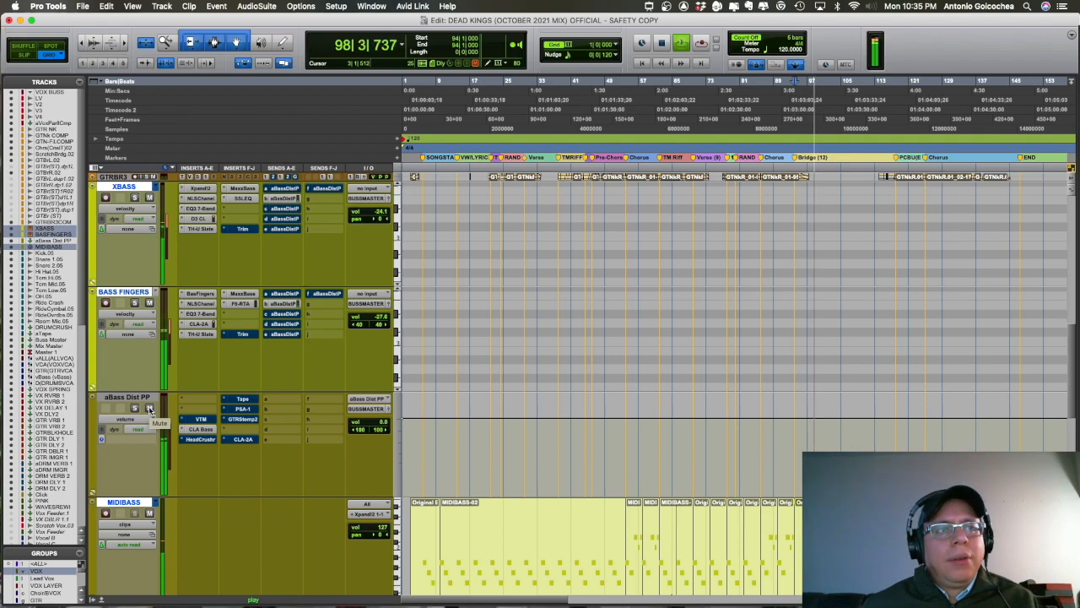
pyautogui.click(150, 409)
pyautogui.press('space')
pyautogui.press('space')
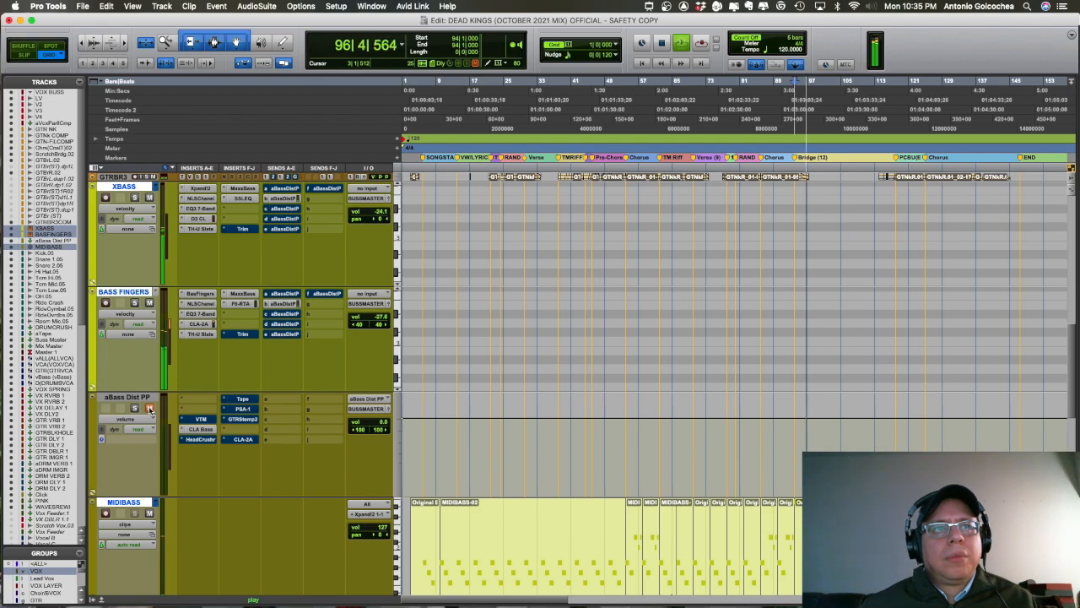
pyautogui.click(205, 430)
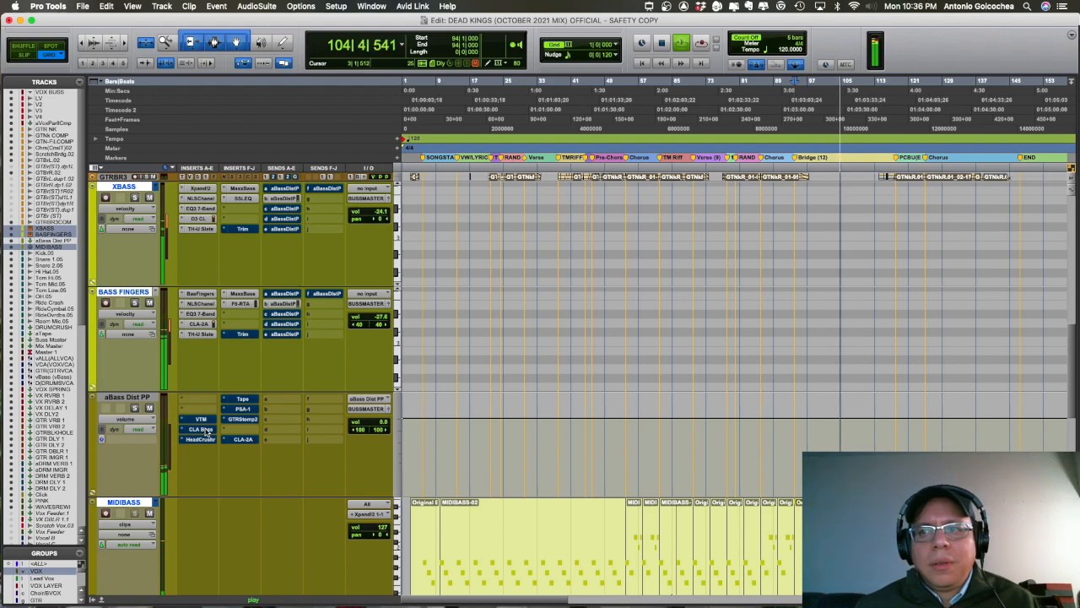
pyautogui.press('space')
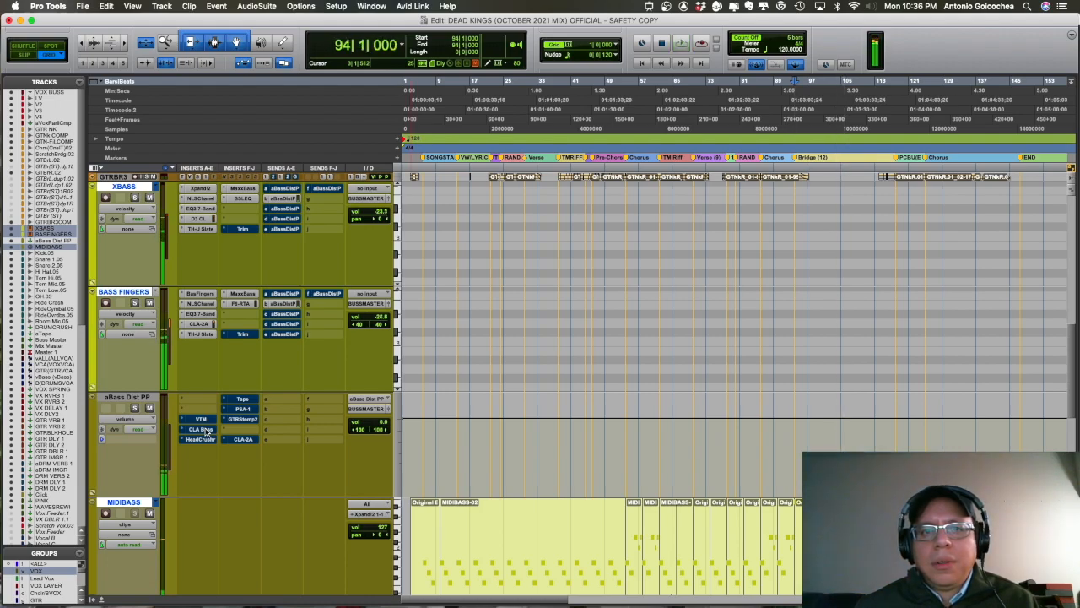
# Play from the song start with CLA Bass bypassed, then re-enable it and replay the same passage
pyautogui.press('space')
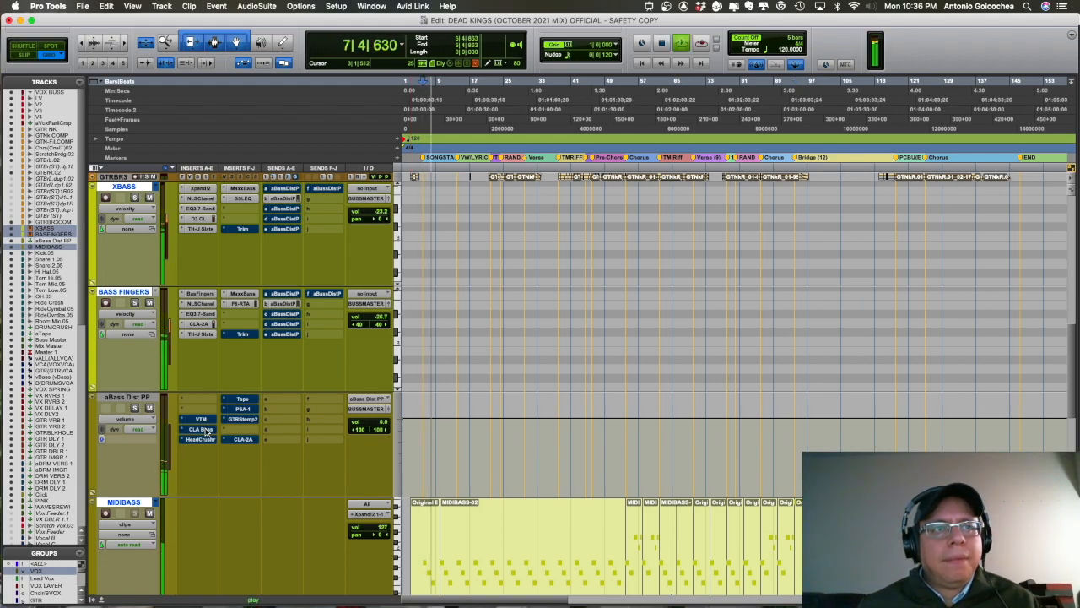
pyautogui.press('space')
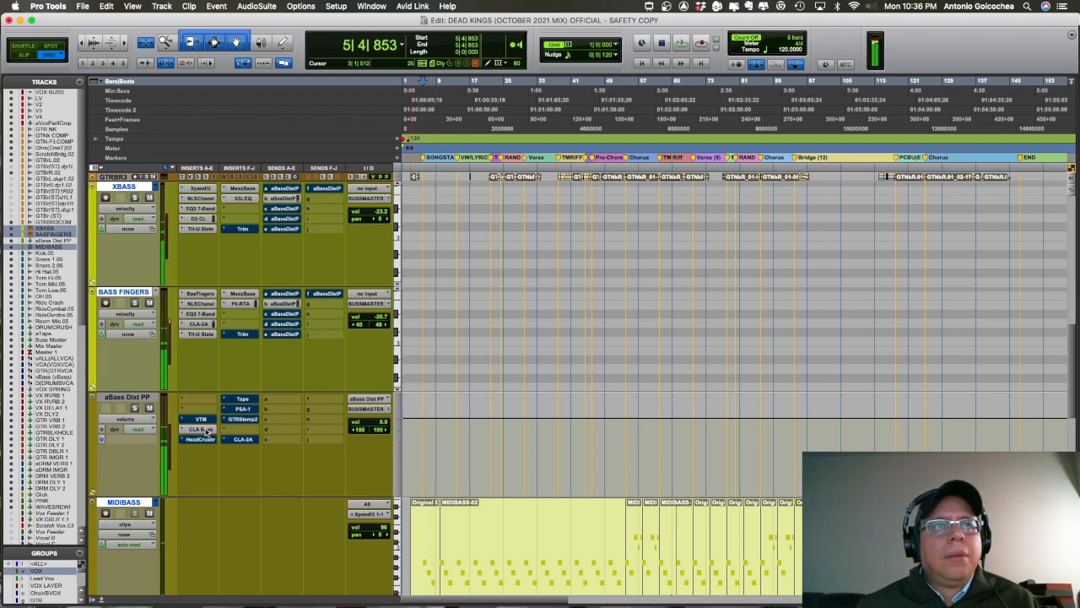
pyautogui.click(200, 420)
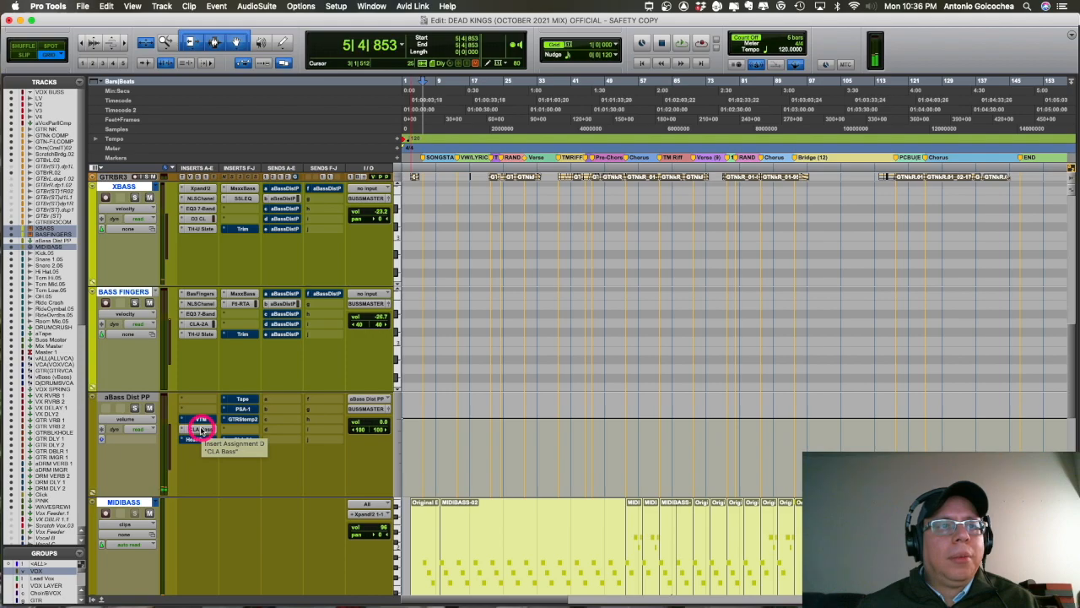
pyautogui.press('space')
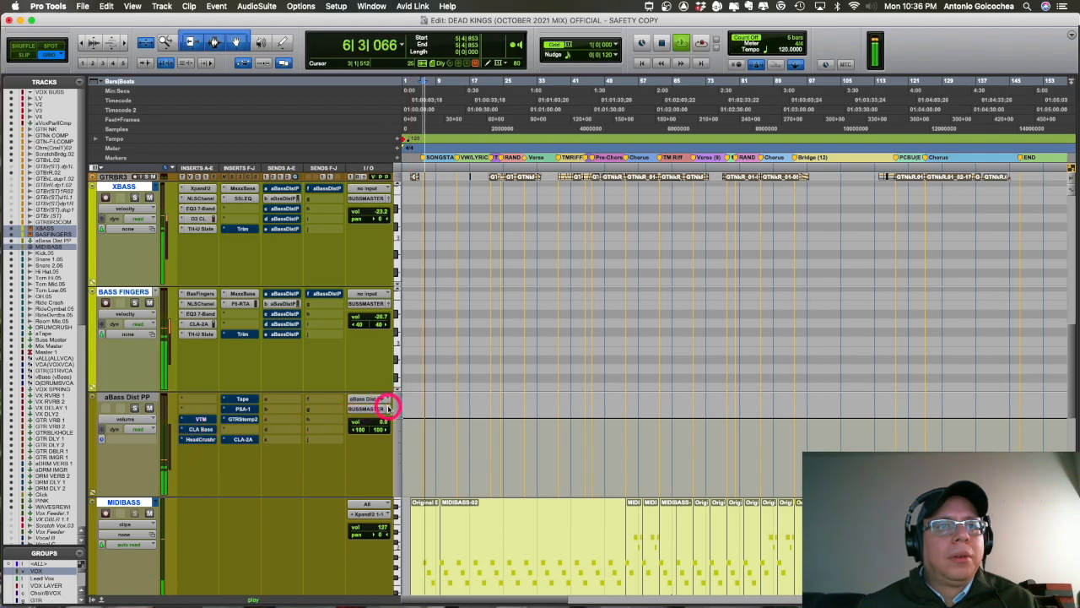
# Raise the aBass Dist PP output fader to +12.0 during playback, reset it to 0.0, then stop and close the fader window
pyautogui.click(389, 408)
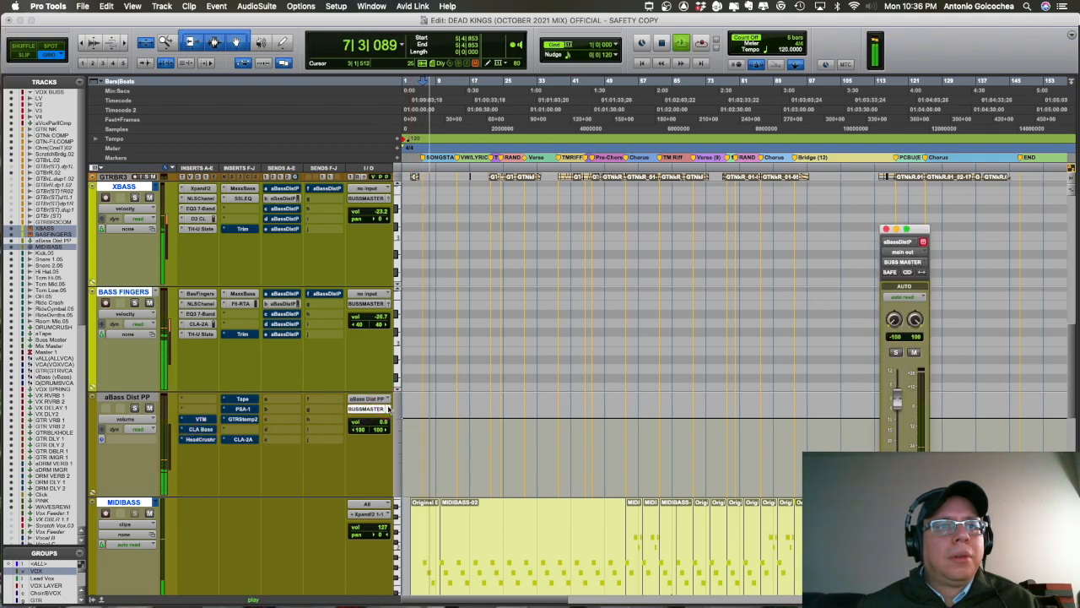
pyautogui.moveTo(897, 400); pyautogui.dragTo(899, 373)
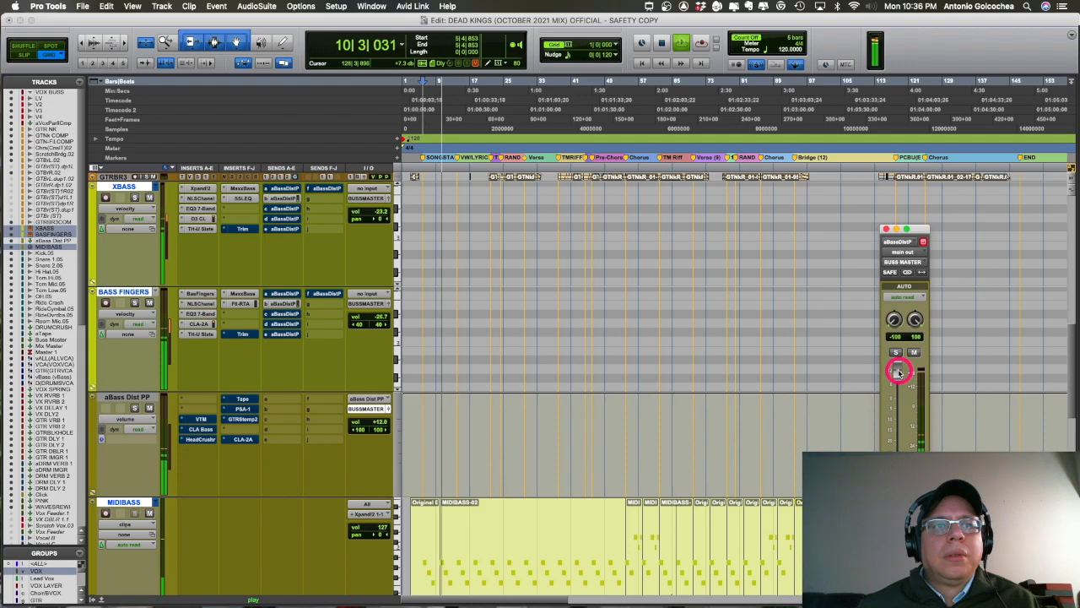
pyautogui.click(897, 373)
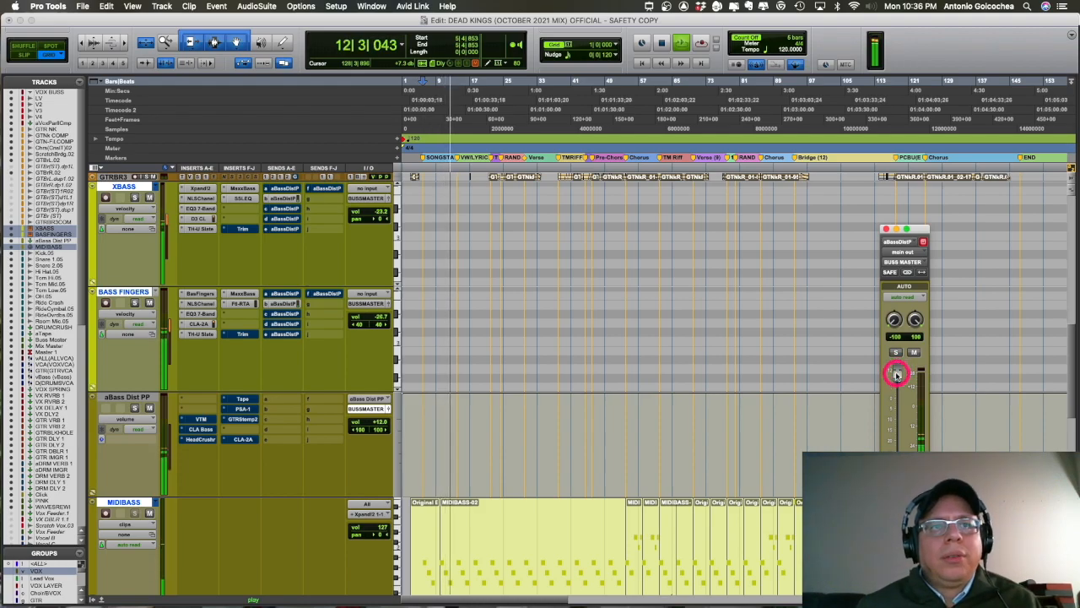
pyautogui.keyDown('alt'); pyautogui.click(897, 374); pyautogui.keyUp('alt')
pyautogui.press('space')
pyautogui.click(885, 229)
pyautogui.click(312, 522)
# Solo XBASS, BASS FINGERS and aBass Dist PP, then play from the song start while toggling the CLA Bass bypass
pyautogui.click(136, 406)
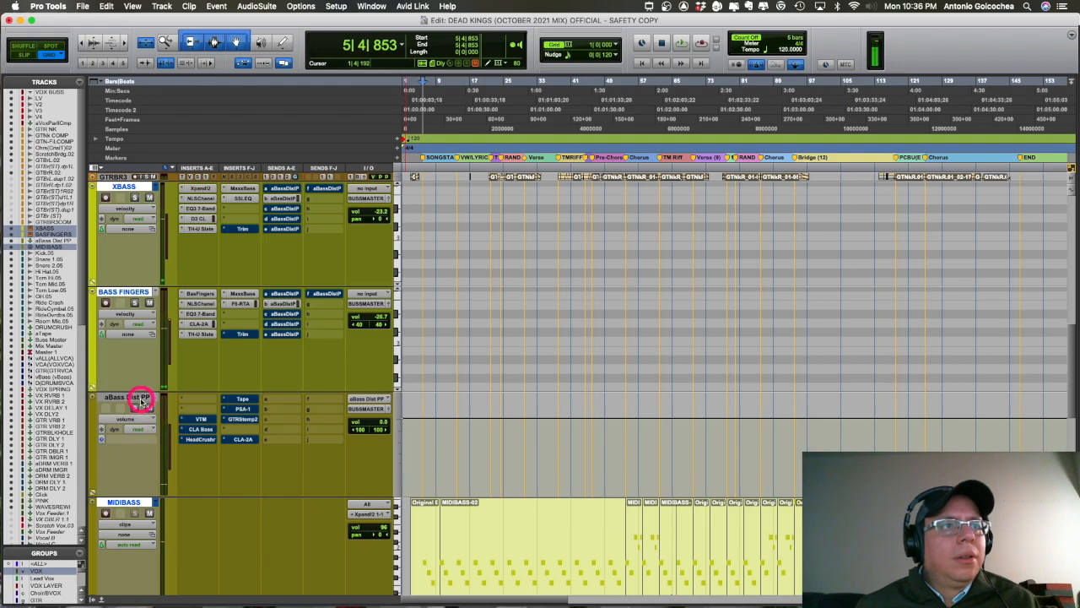
pyautogui.click(132, 303)
pyautogui.click(135, 198)
pyautogui.press('space')
pyautogui.click(132, 409)
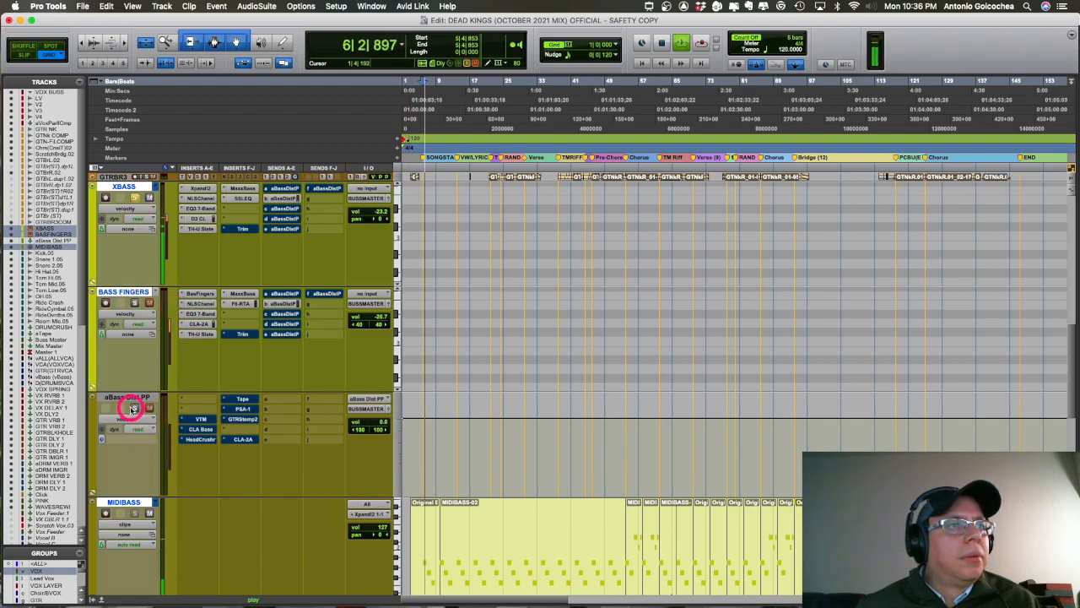
pyautogui.click(136, 303)
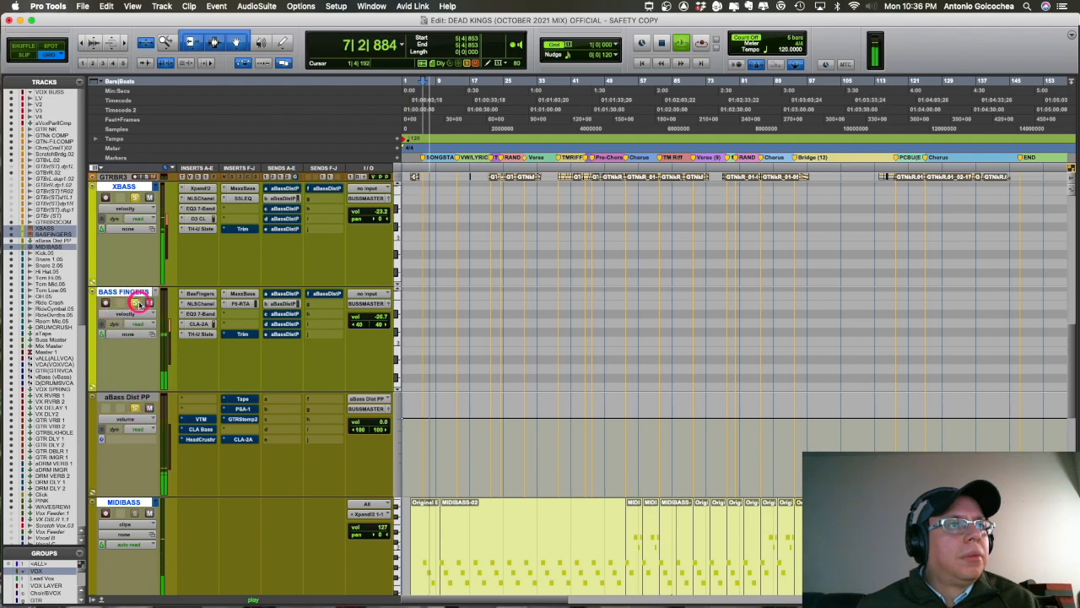
pyautogui.click(200, 428)
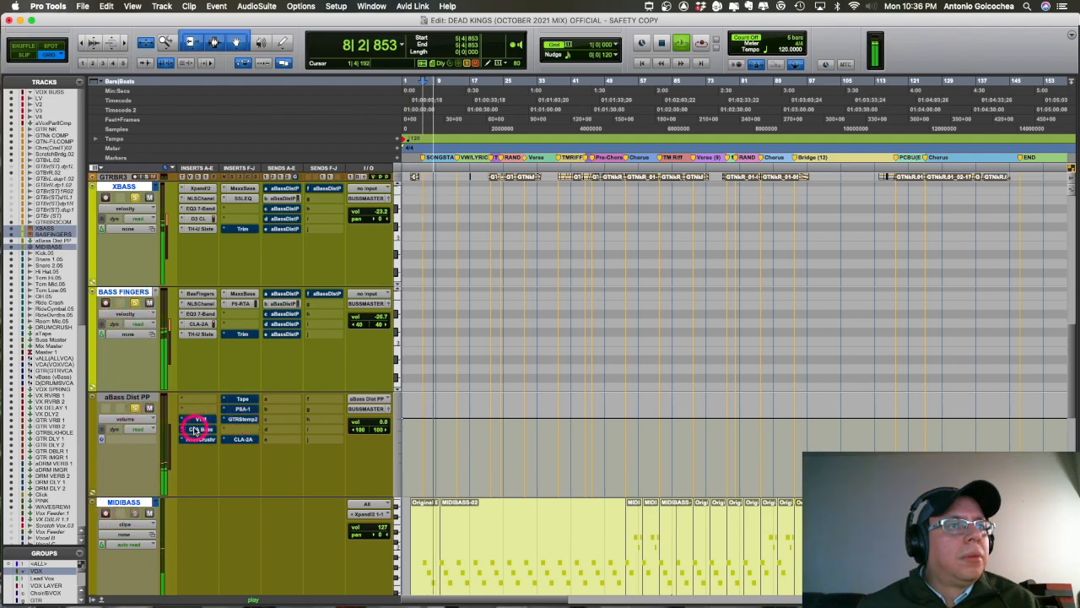
pyautogui.keyDown('super'); pyautogui.click(195, 431); pyautogui.keyUp('super')
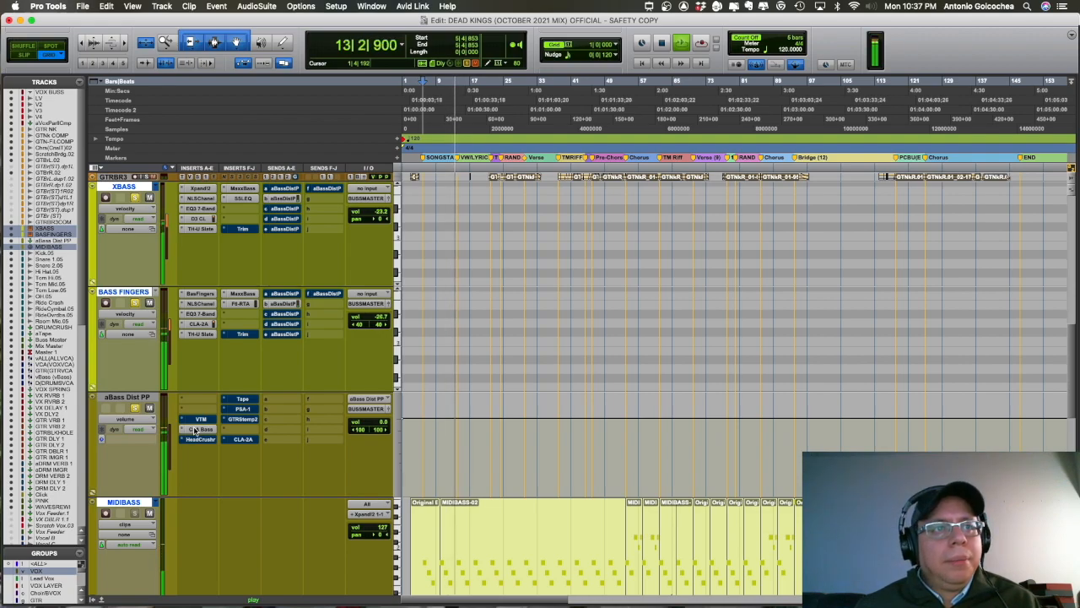
# Open the send B fader windows of BASS FINGERS and XBASS and arrange them side by side
pyautogui.click(427, 309)
pyautogui.click(284, 303)
pyautogui.click(291, 203)
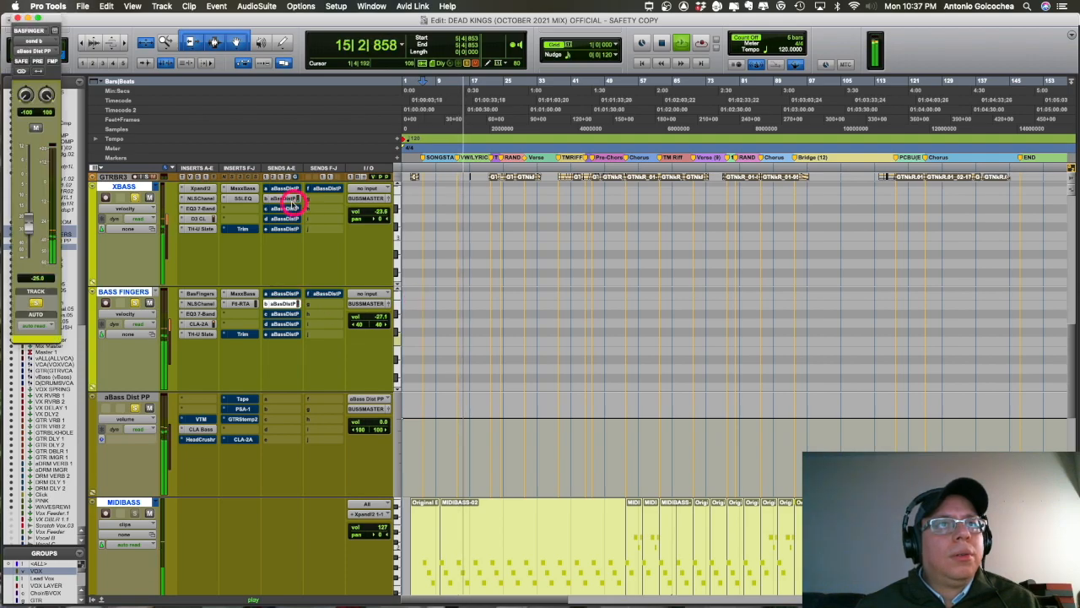
pyautogui.click(283, 228)
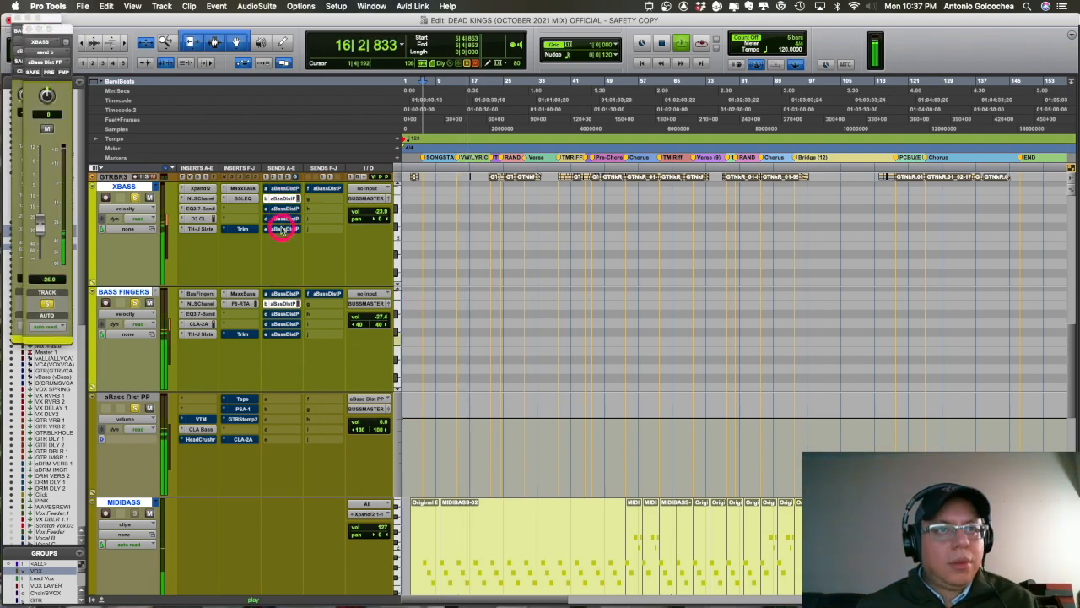
pyautogui.press('super+equal')
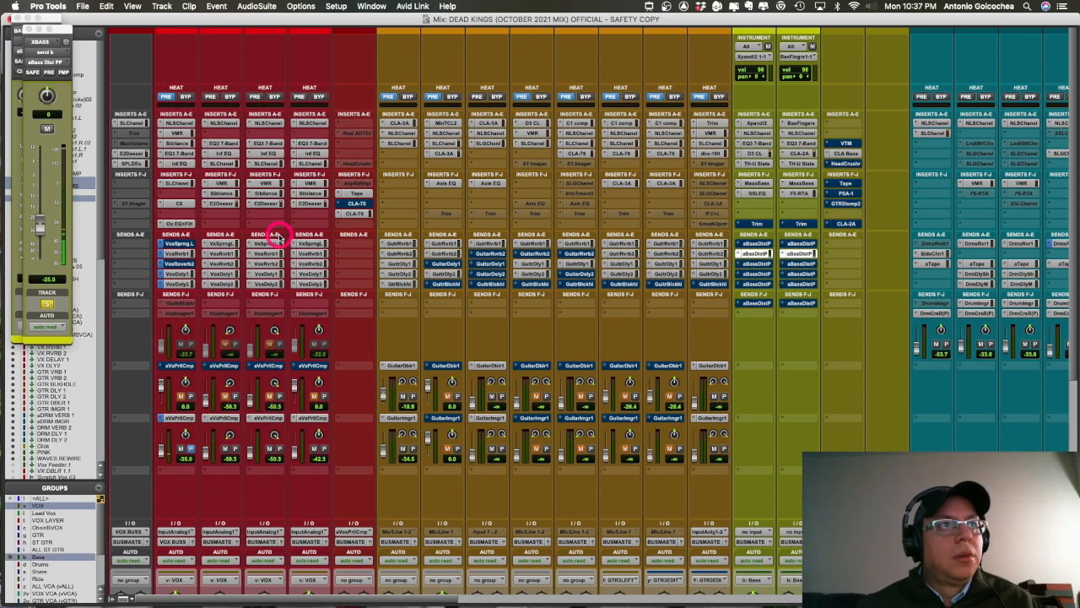
pyautogui.press('super+equal')
pyautogui.moveTo(42, 34); pyautogui.dragTo(103, 23)
pyautogui.click(93, 226)
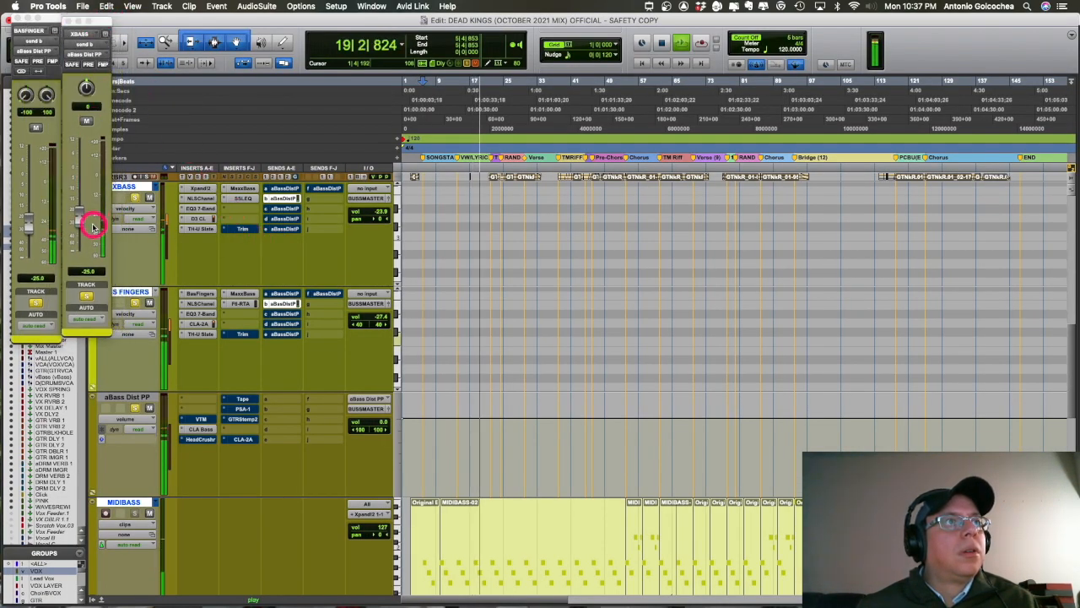
pyautogui.moveTo(92, 19)
pyautogui.mouseDown()
pyautogui.moveTo(82, 10)
pyautogui.moveTo(84, 30)
pyautogui.mouseUp()
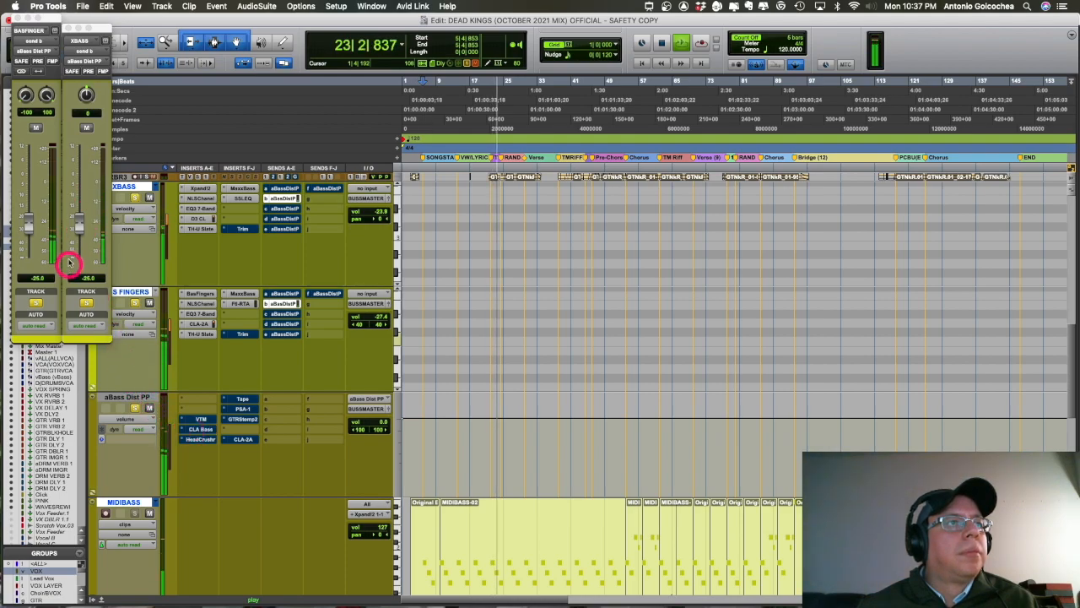
# Raise send B on XBASS and BASS FINGERS to +0.2, clear the bass solos and replay from the song start
pyautogui.moveTo(77, 217); pyautogui.dragTo(84, 171)
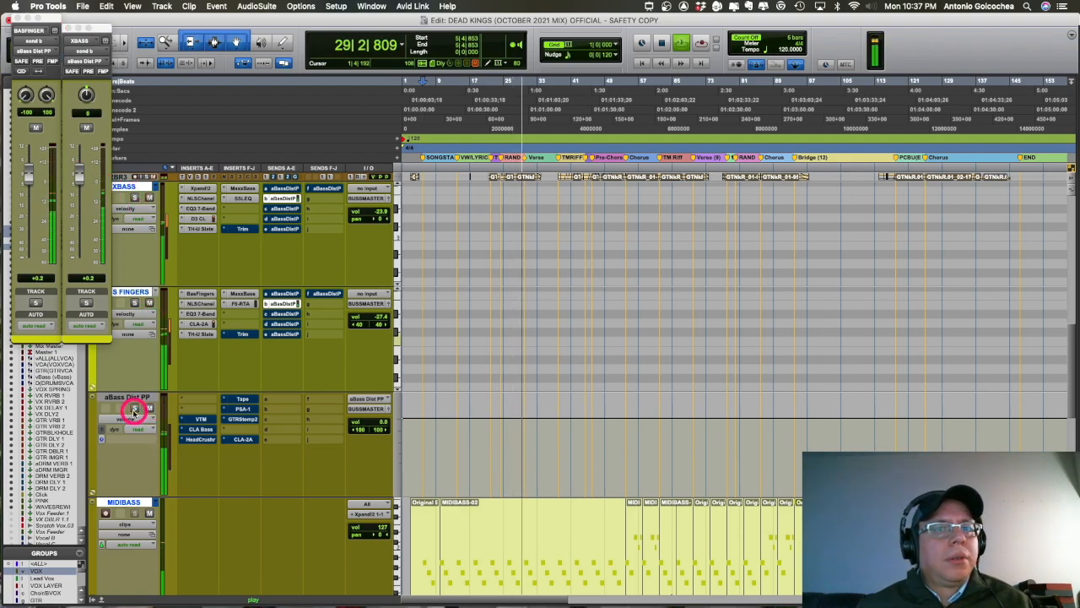
pyautogui.press('space')
pyautogui.press('space')
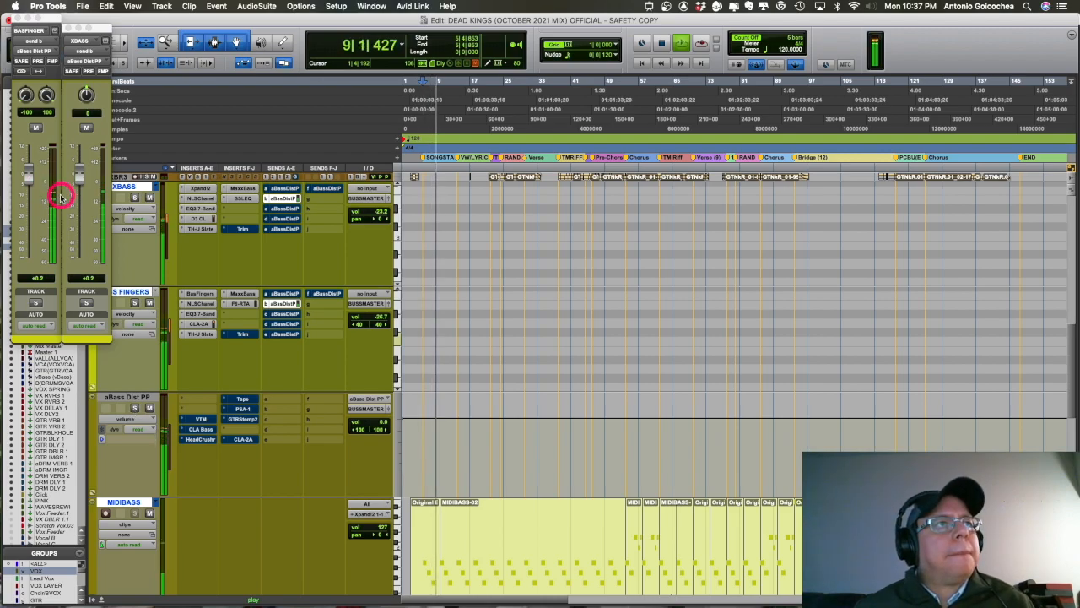
pyautogui.click(167, 437)
pyautogui.press('space')
pyautogui.click(187, 432)
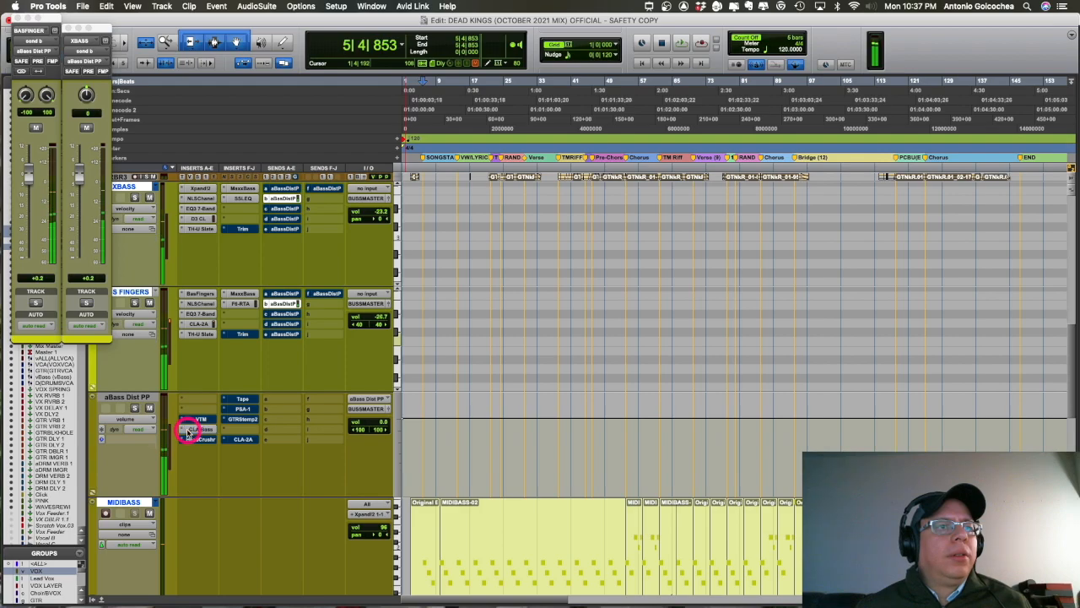
# Set send B on XBASS and BASS FINGERS to -25.0, then play from the song start and stop
pyautogui.moveTo(78, 173); pyautogui.dragTo(75, 224)
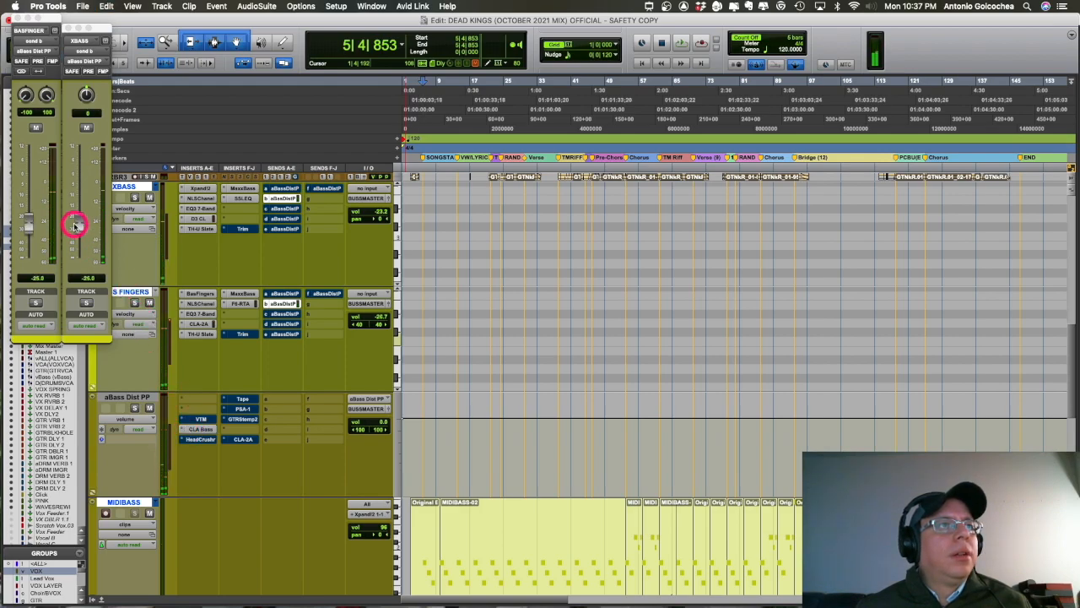
pyautogui.press('space')
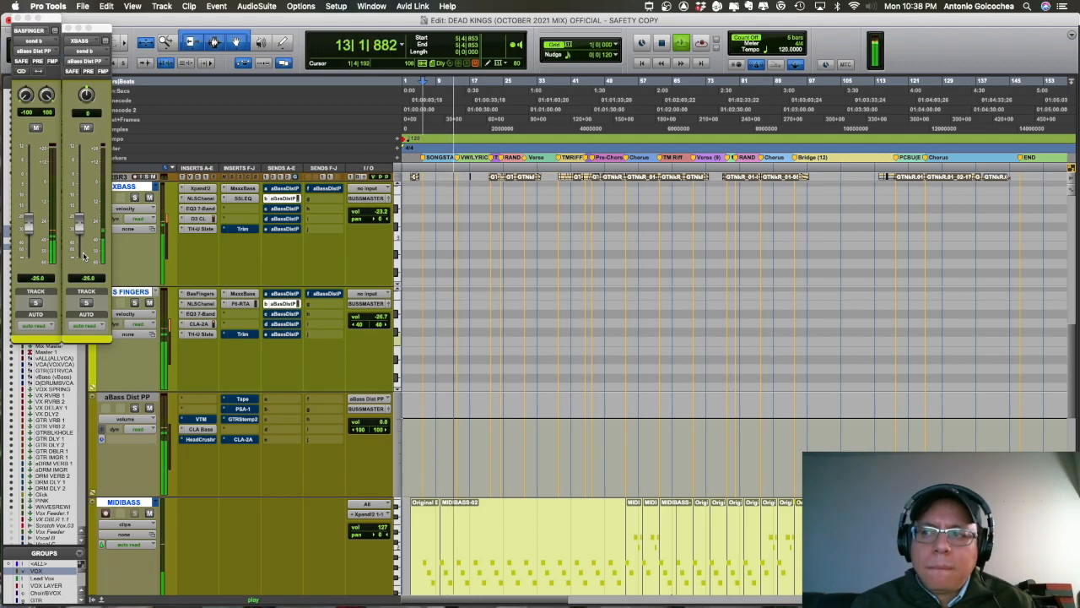
pyautogui.press('space')
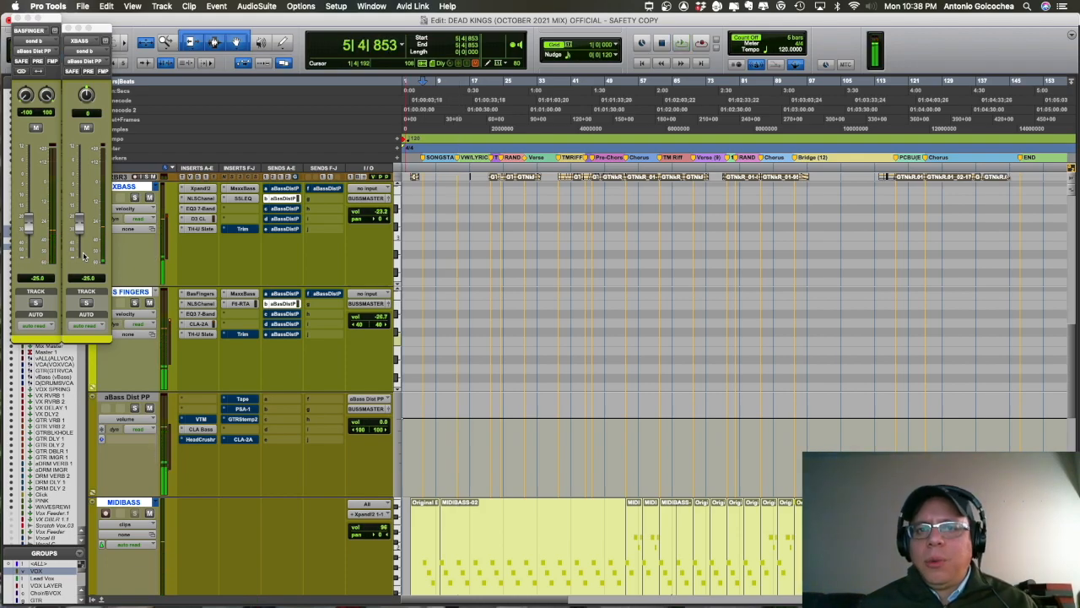
# Play the mix from the Bridge and stop, then close the send B windows of XBASS and BASS FINGERS
pyautogui.press('space')
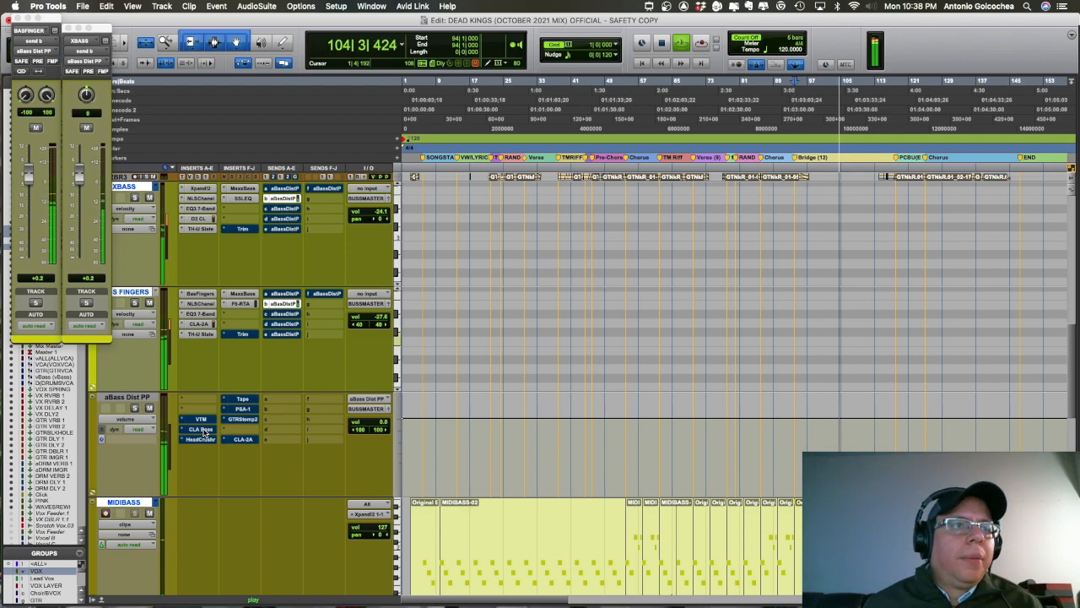
pyautogui.press('space')
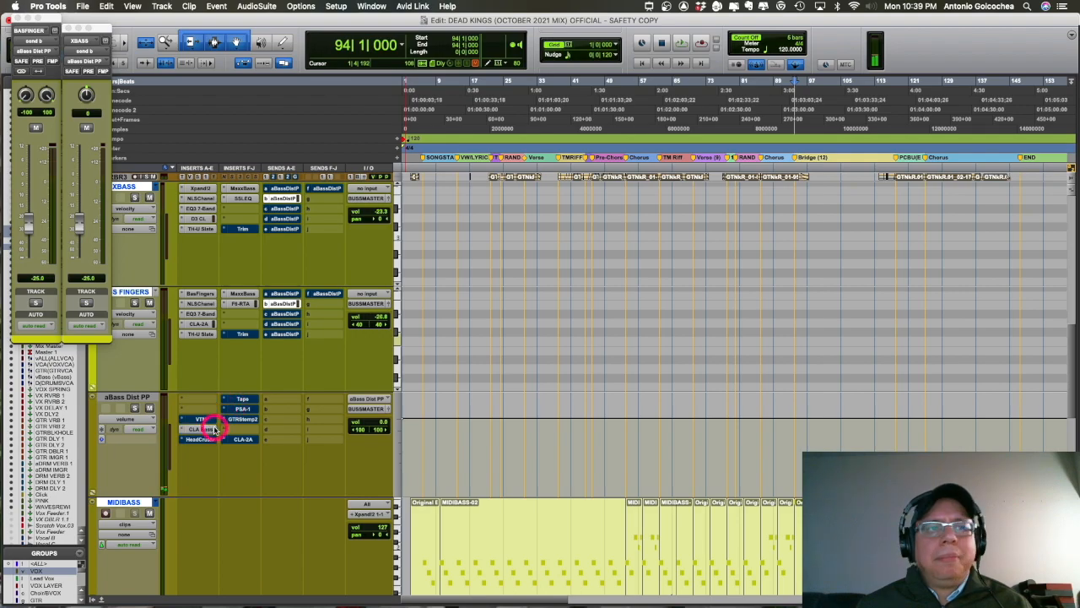
pyautogui.click(68, 31)
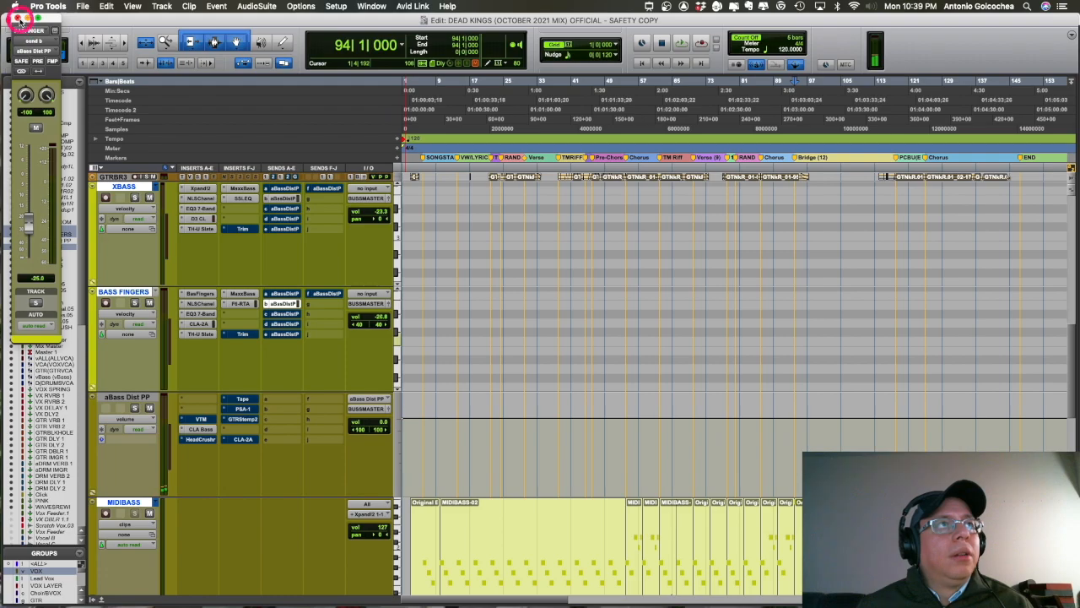
pyautogui.click(19, 18)
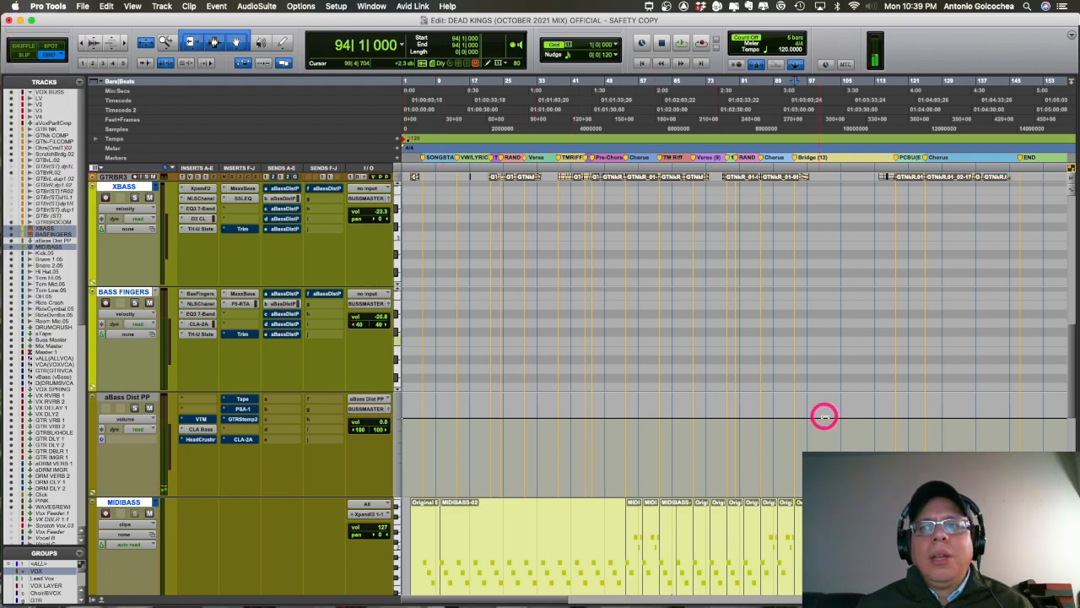
# Locate the vBass VCA track, place the edit cursor at bar 9 on it and increase the track's height
pyautogui.scroll(-5, 825, 416)
pyautogui.scroll(3, 562, 306)
pyautogui.scroll(-8, 561, 305)
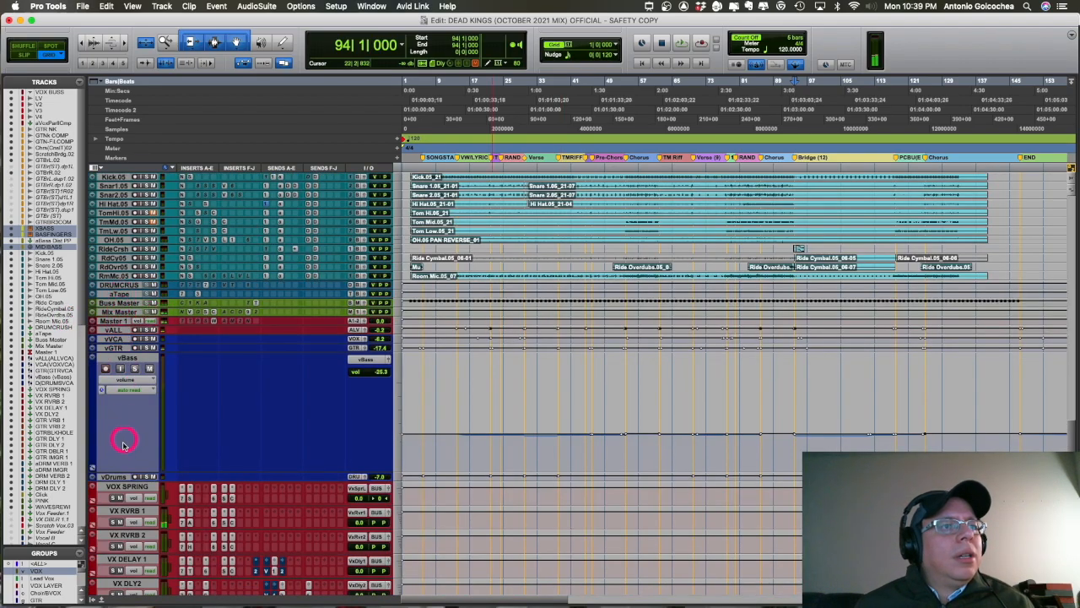
pyautogui.scroll(-1, 140, 447)
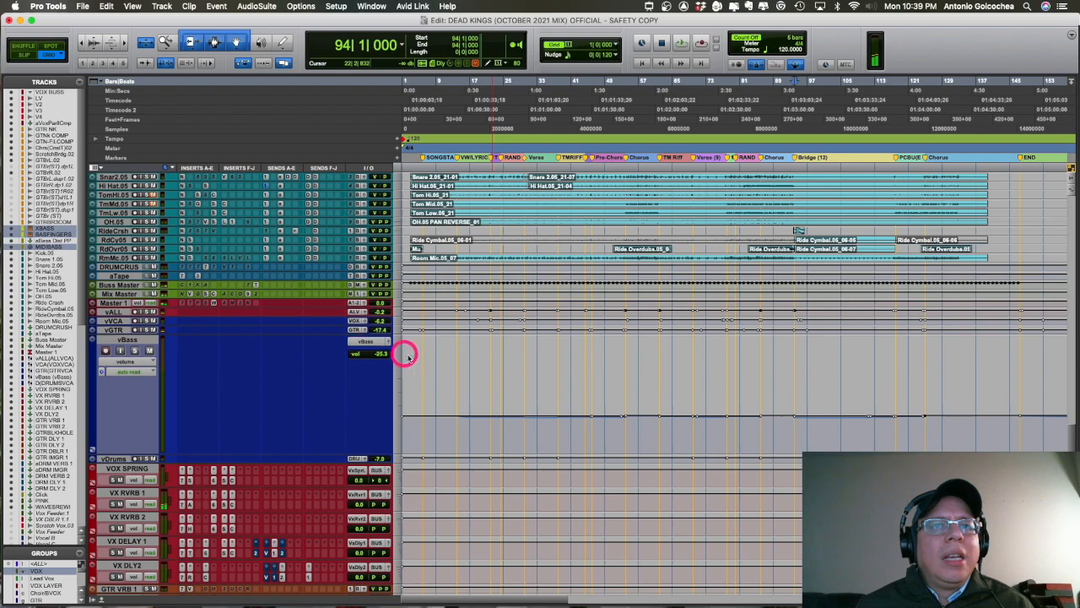
pyautogui.click(434, 367)
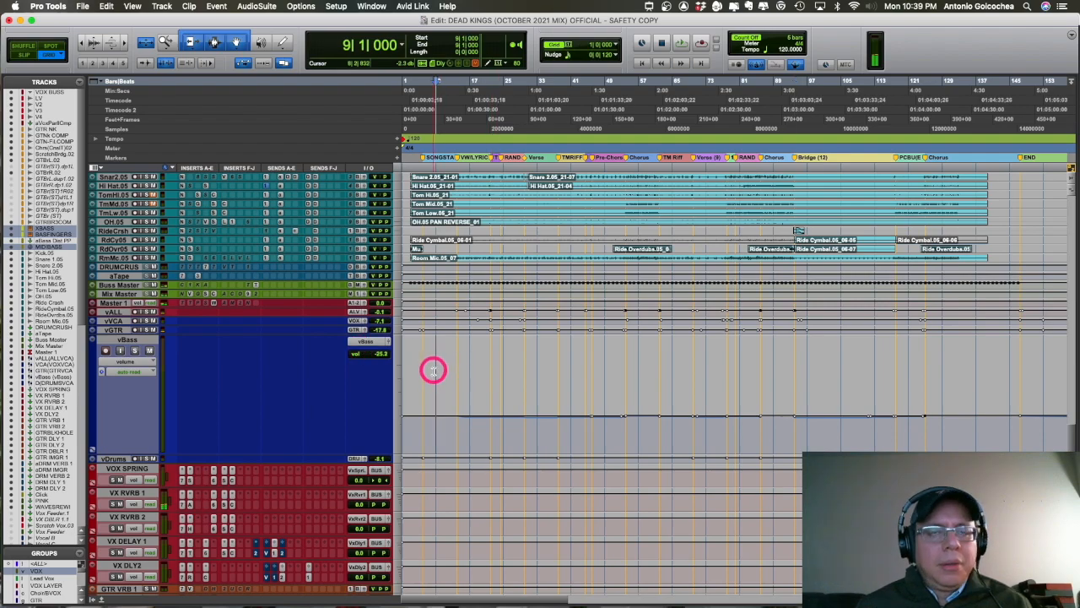
pyautogui.press('super+bracketleft')
pyautogui.press('super+bracketleft')
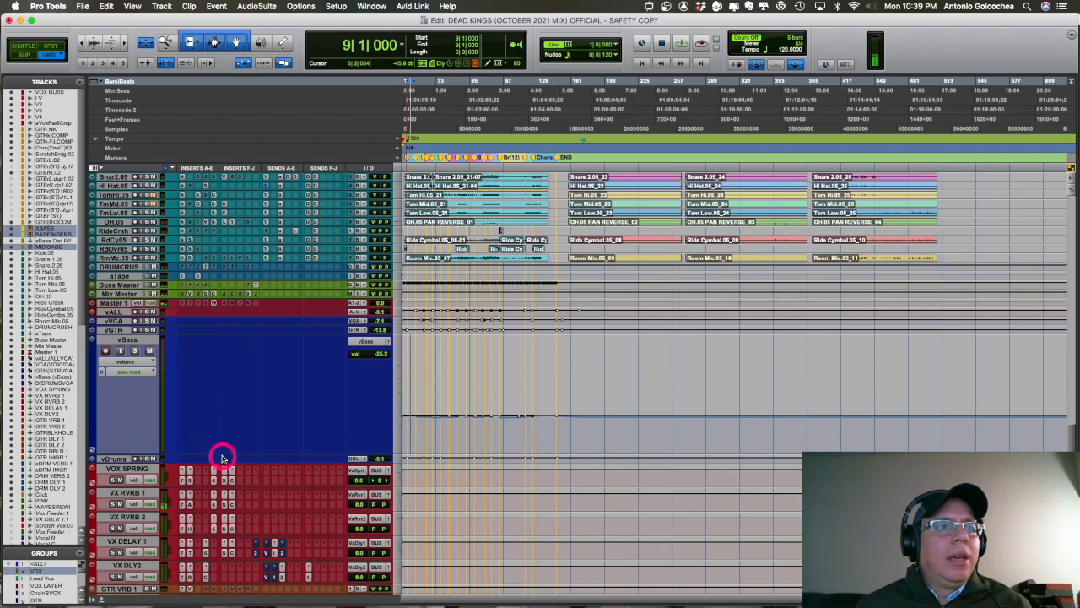
pyautogui.moveTo(222, 454); pyautogui.dragTo(220, 603)
pyautogui.scroll(-3, 540, 328)
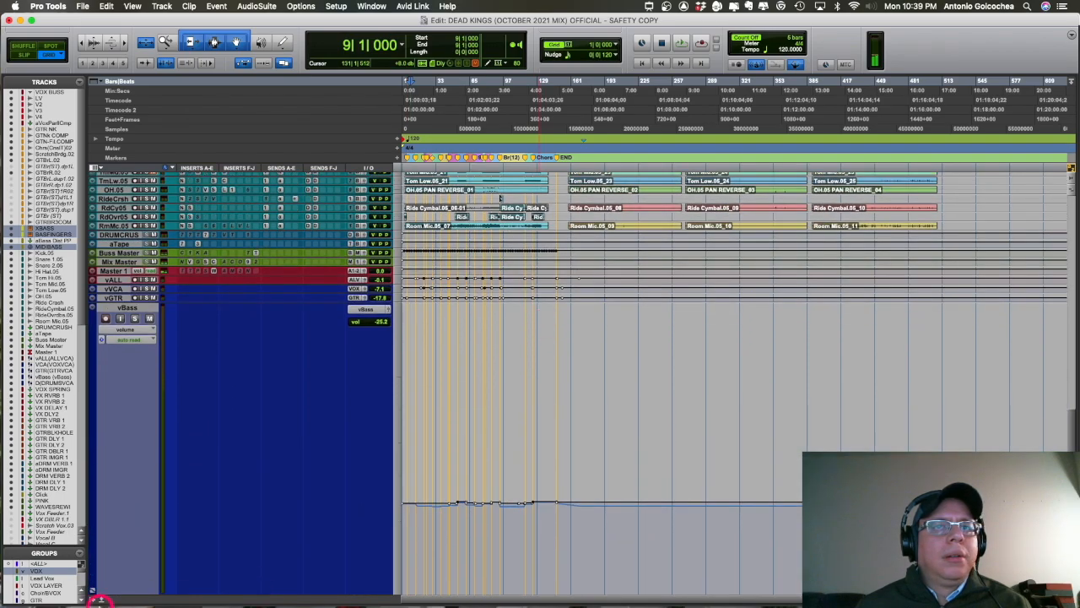
pyautogui.scroll(-1, 388, 423)
pyautogui.scroll(-10, 384, 420)
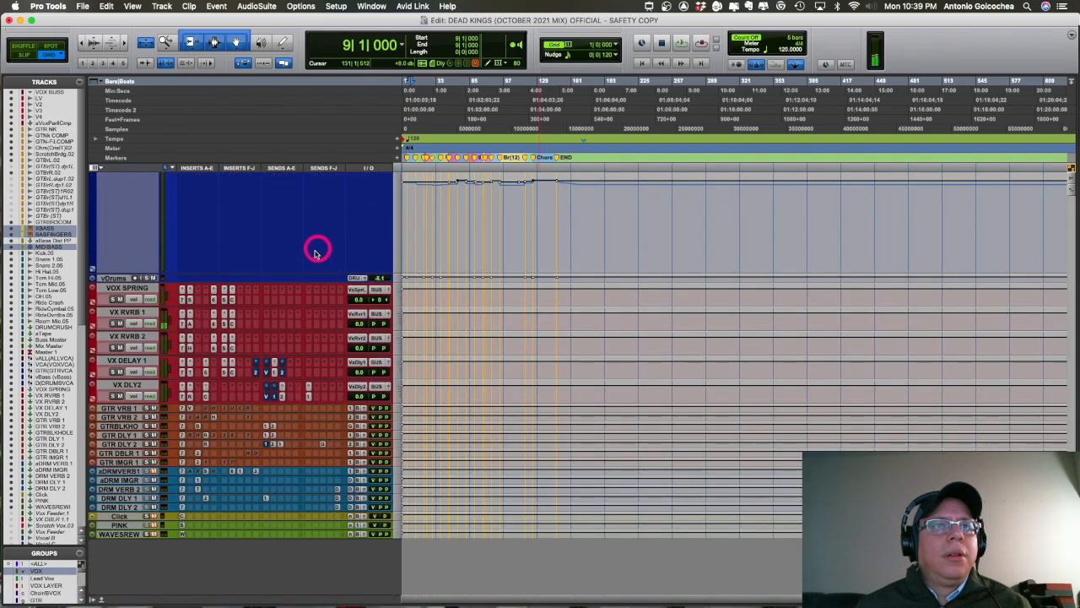
# Select the vBass volume automation from bar 1 to bar 204 to inspect it closely, then place the edit cursor at bar 125
pyautogui.scroll(9, 312, 253)
pyautogui.moveTo(617, 498); pyautogui.dragTo(329, 507)
pyautogui.press('t')
pyautogui.press('t')
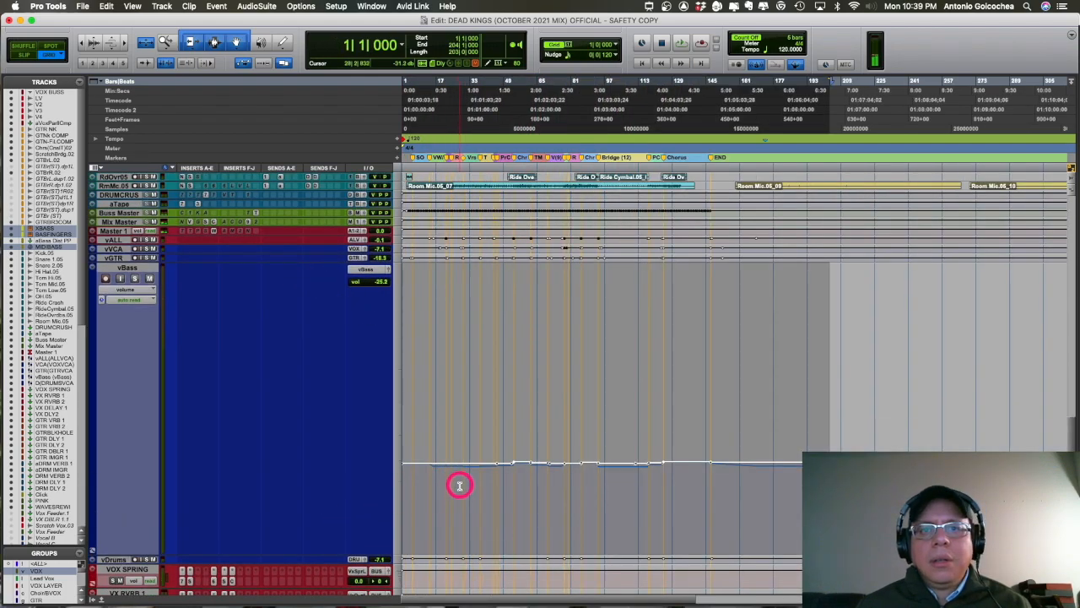
pyautogui.press('r')
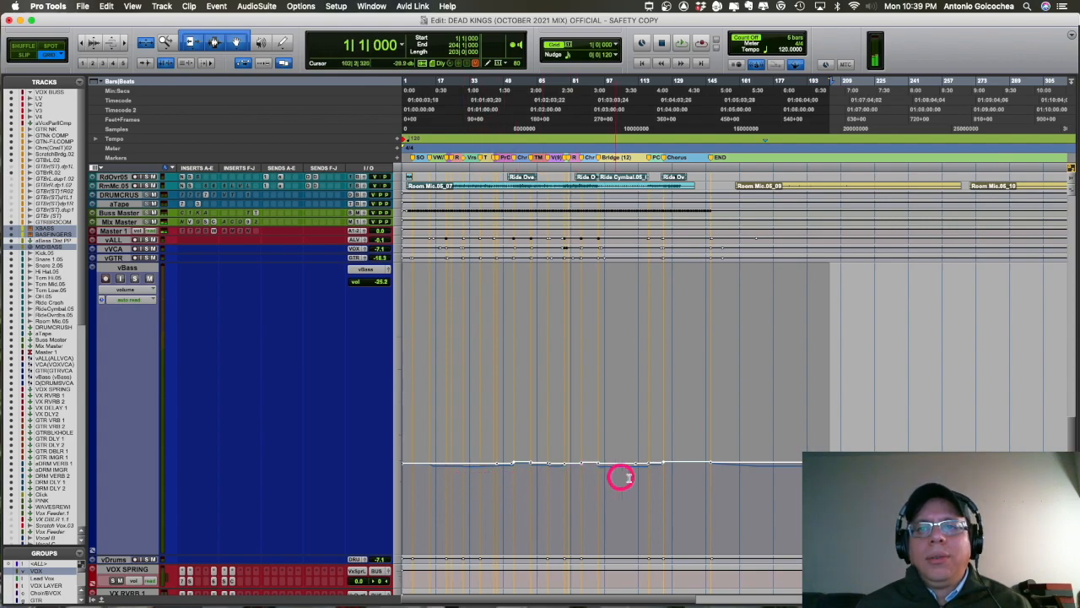
pyautogui.click(664, 477)
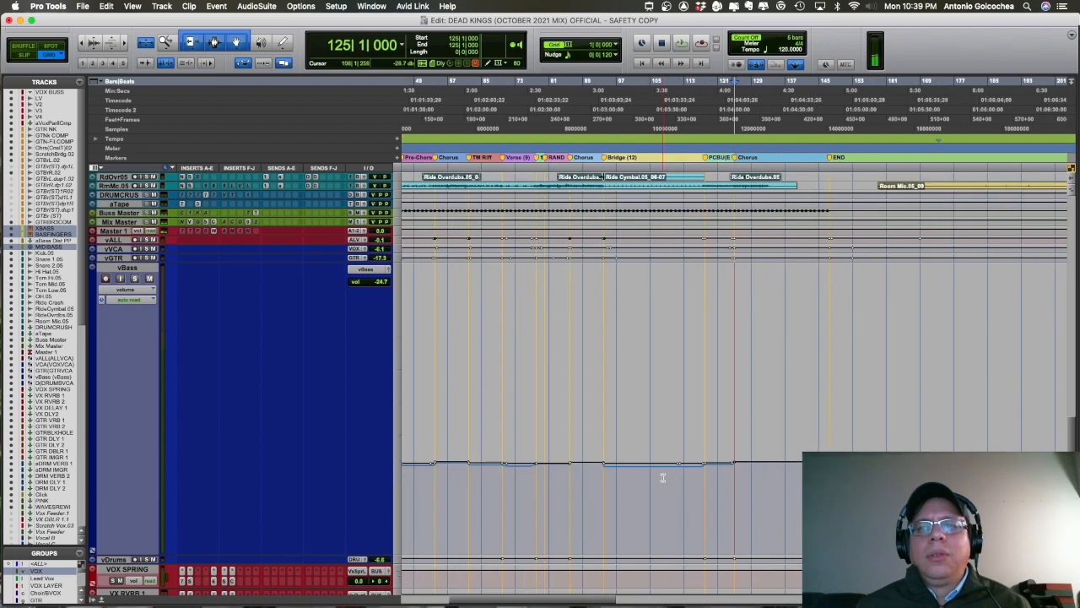
# Increase the height of the vALL VCA track to view its volume automation, then return to the vBass automation
pyautogui.moveTo(173, 243); pyautogui.dragTo(168, 379)
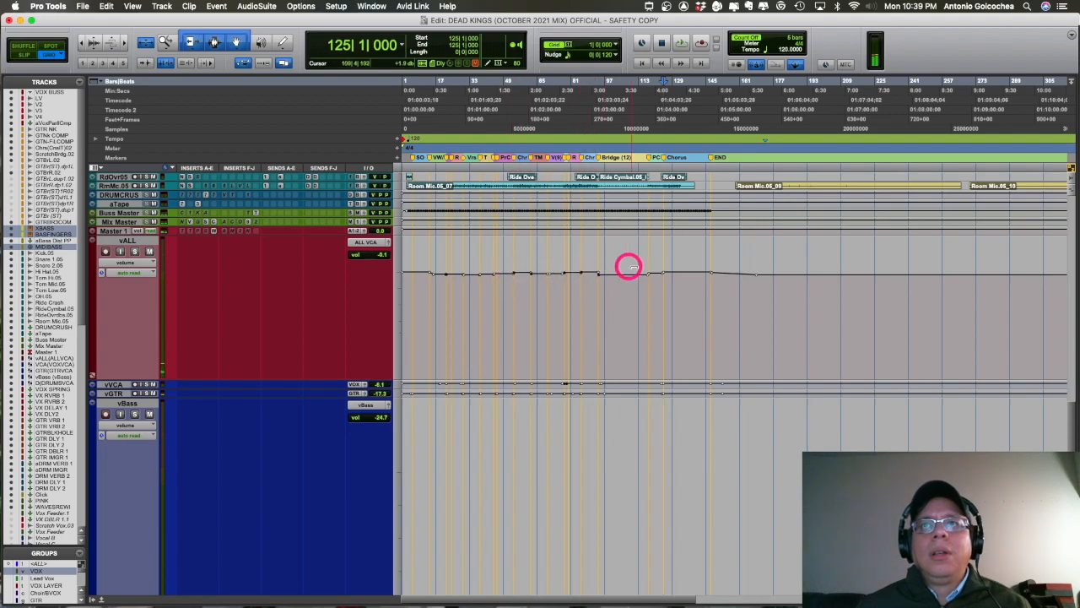
pyautogui.scroll(-1, 722, 313)
pyautogui.scroll(-5, 723, 312)
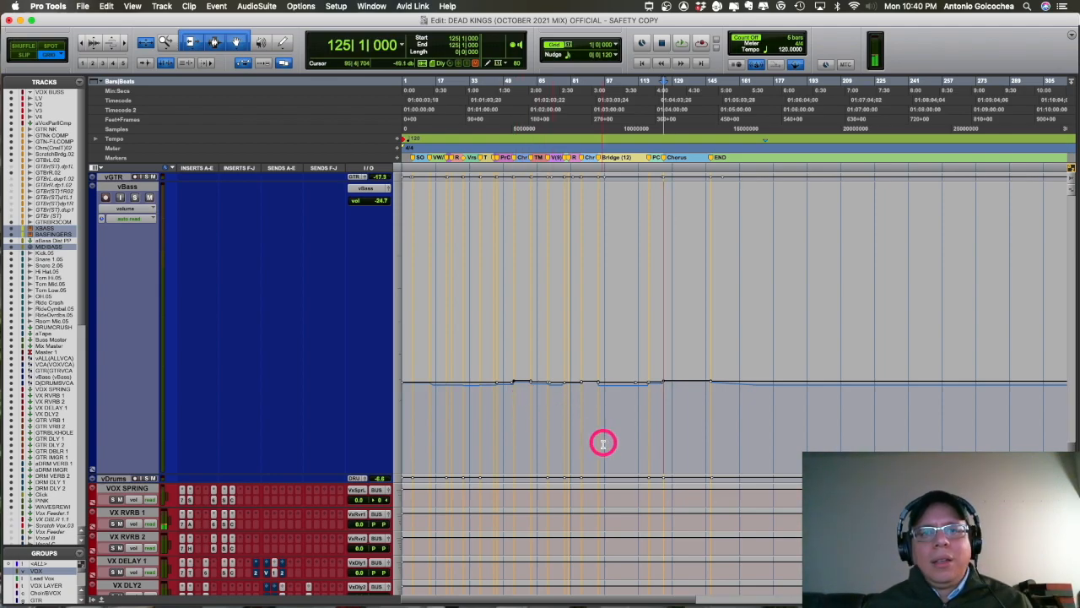
pyautogui.click(749, 44)
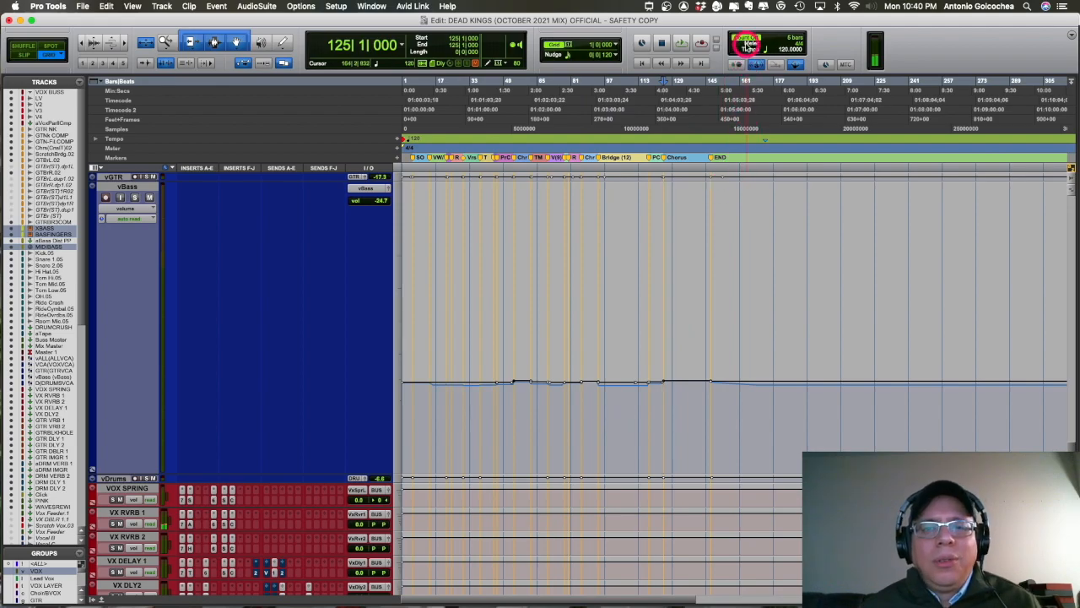